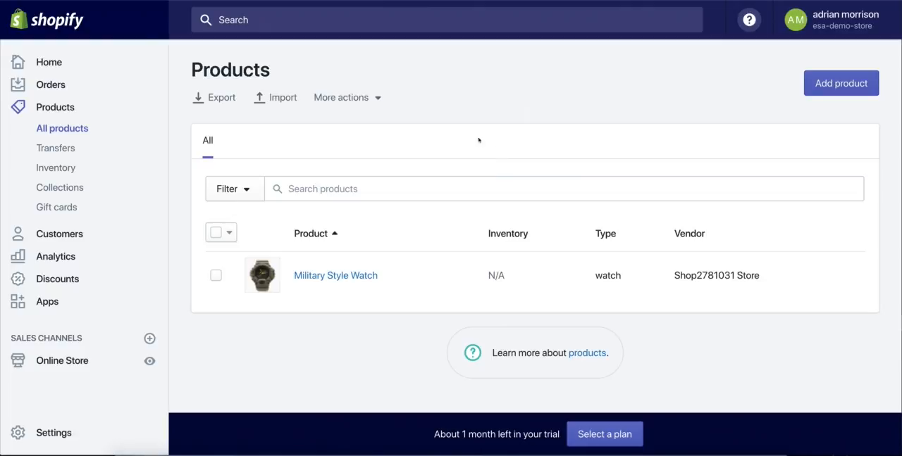
Step: Look at the store's product collections, then return to the product list
left_click(93, 189)
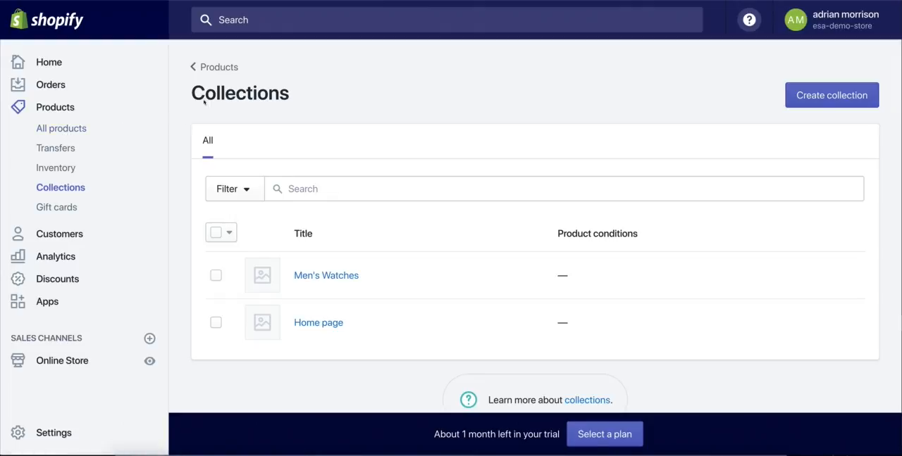
left_click_drag(194, 97, 308, 99)
left_click(308, 99)
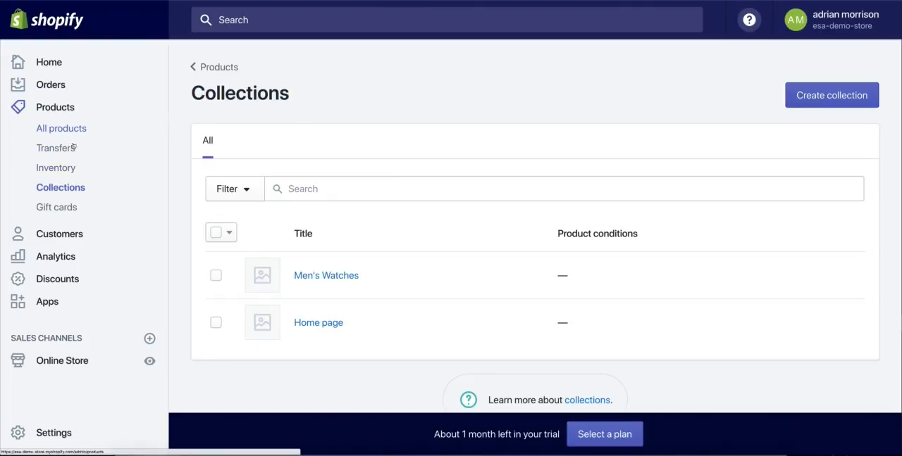
left_click(70, 109)
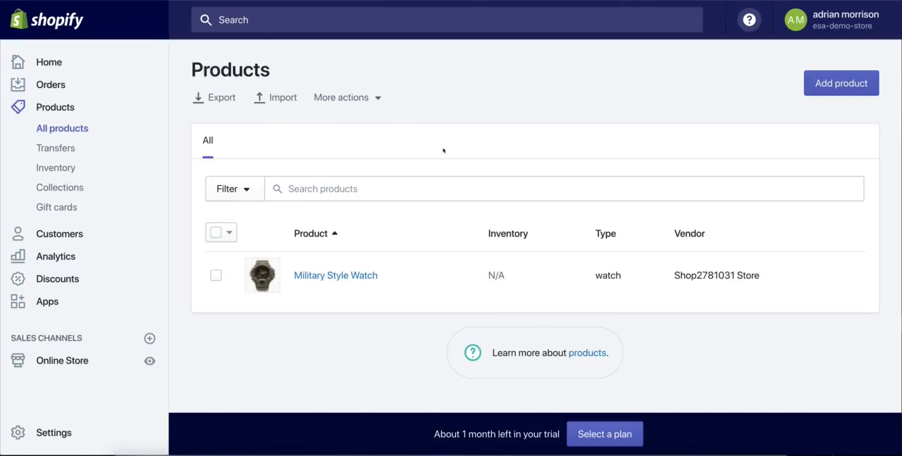
Step: Start a new product and look over its form's description, image, pricing and organization fields
left_click(829, 85)
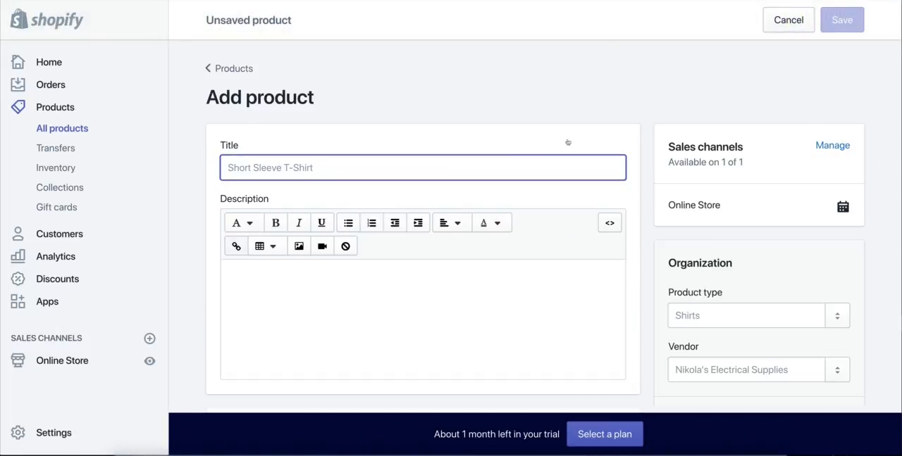
scroll(649, 136, "down", 2)
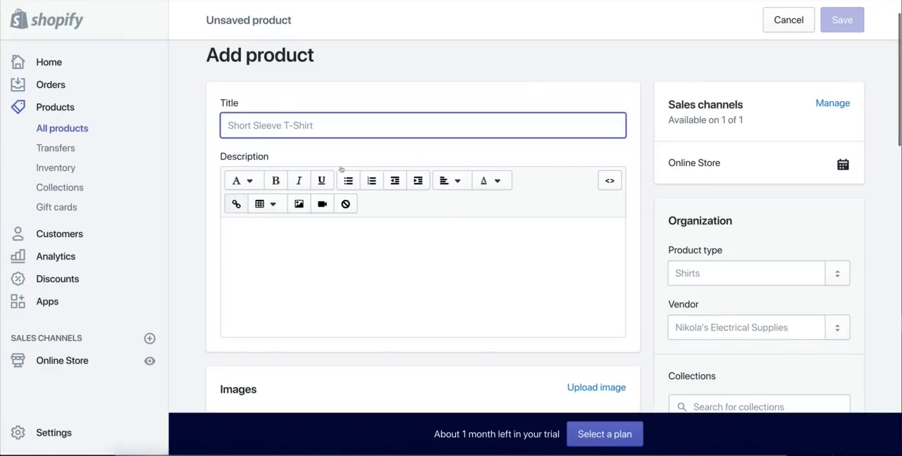
scroll(324, 349, "down", 5)
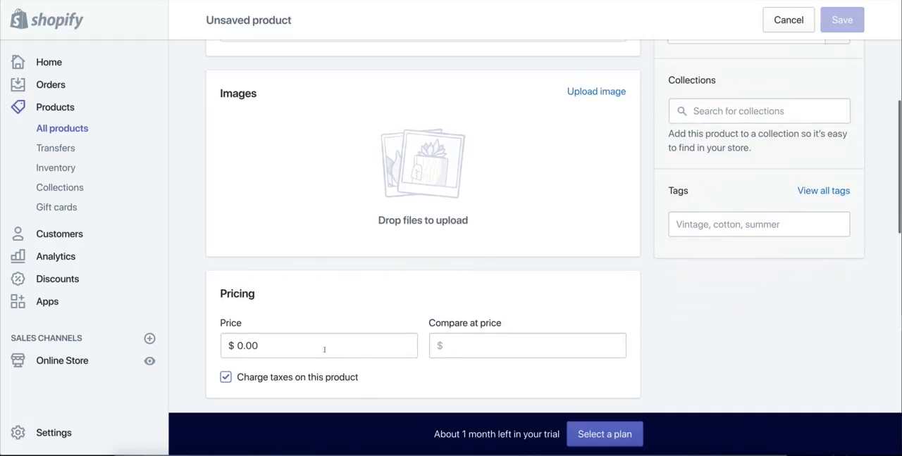
scroll(338, 363, "up", 3)
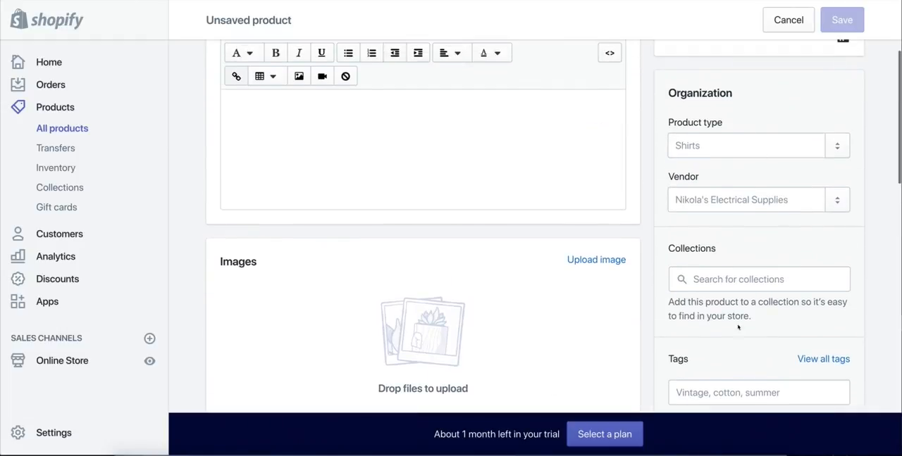
scroll(752, 271, "up", 3)
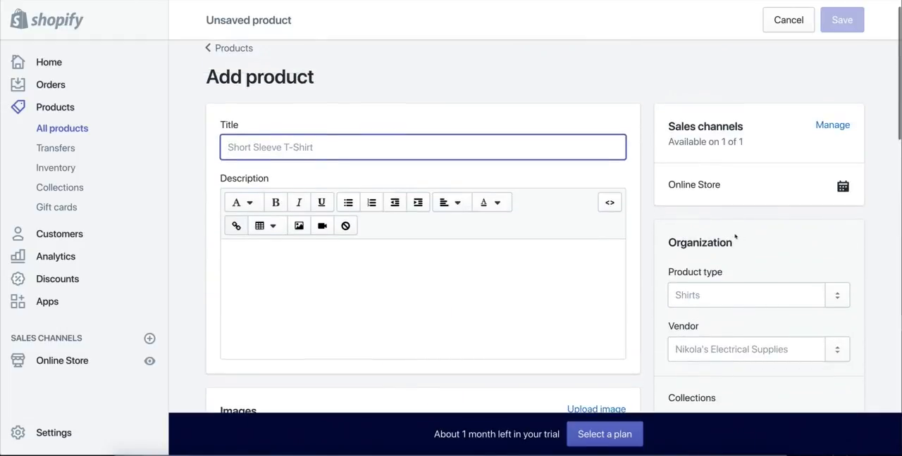
scroll(739, 237, "down", 1)
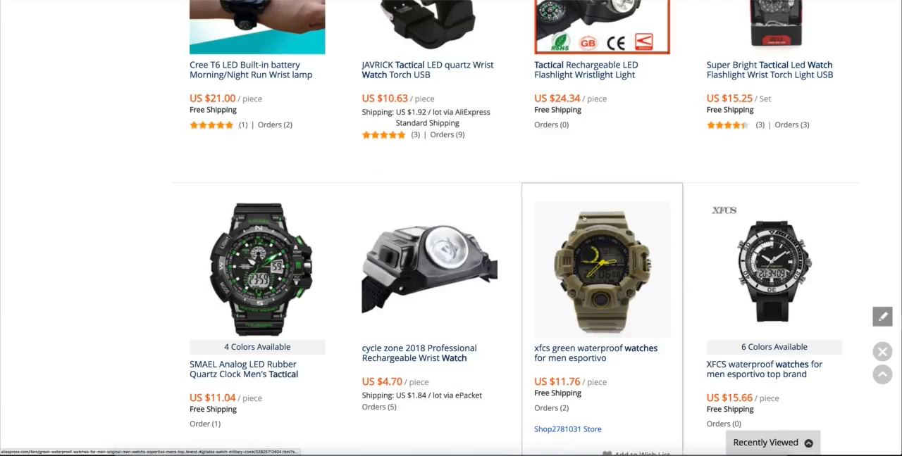
Step: Switch to AliExpress and search for "dog bracelet" in place of the existing search term
scroll(592, 282, "up", 4)
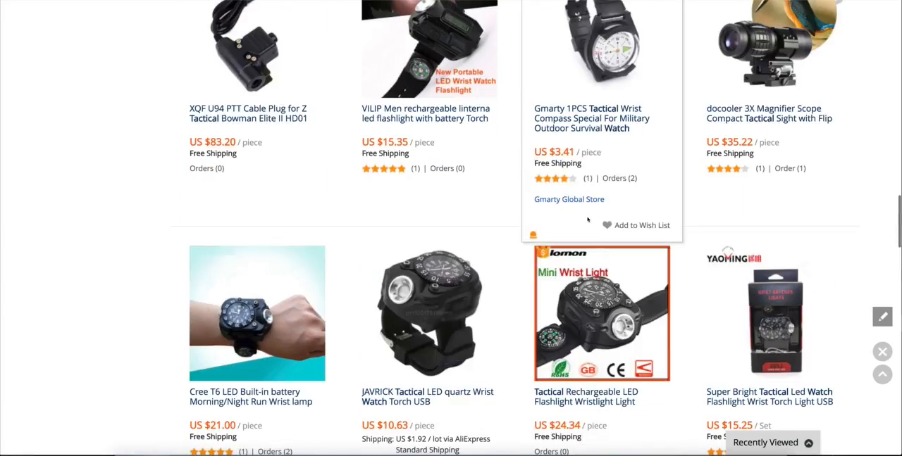
scroll(584, 225, "up", 15)
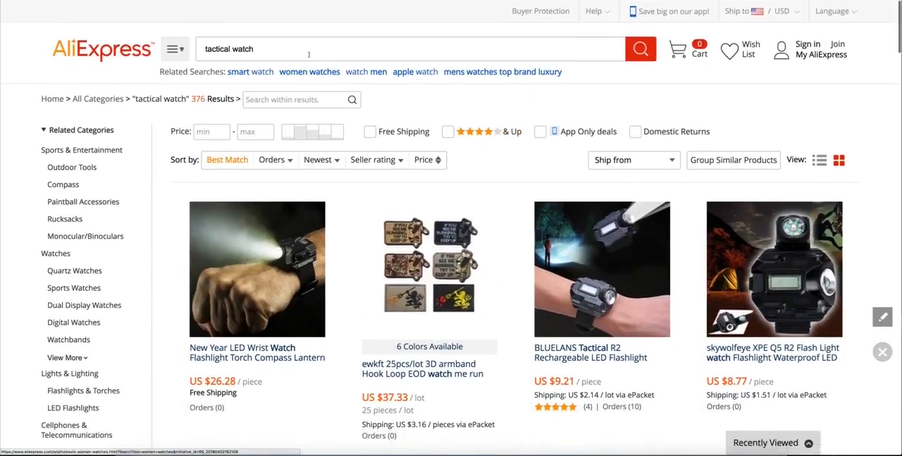
double_click(308, 52)
triple_click(308, 51)
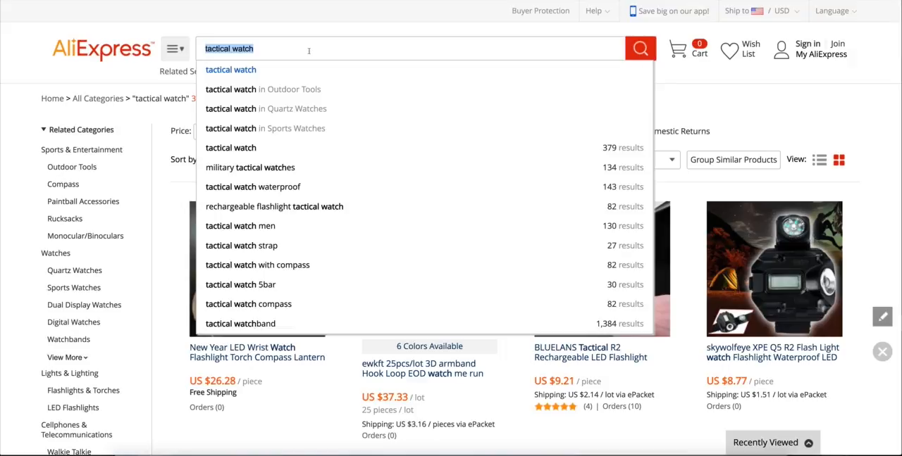
type("dog bracelet")
key("Return")
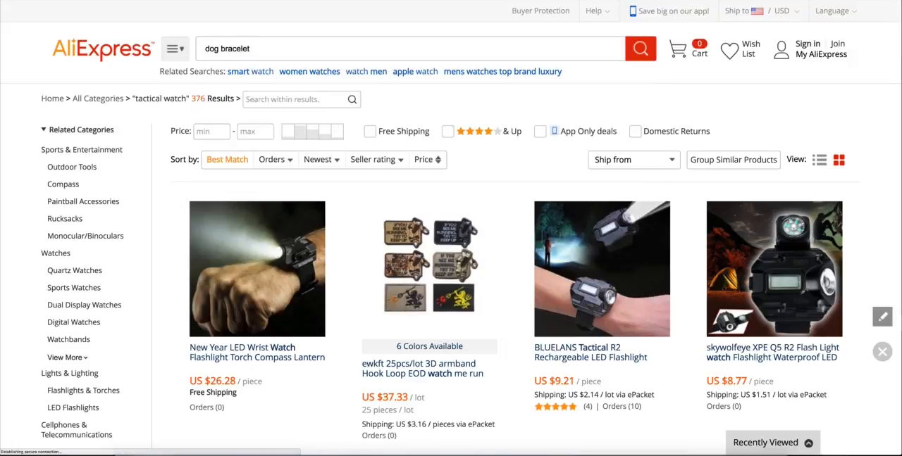
Step: Browse the dog bracelet results and open the Hand-Woven Chain rope dog paw best friend charm bracelet
scroll(530, 194, "down", 2)
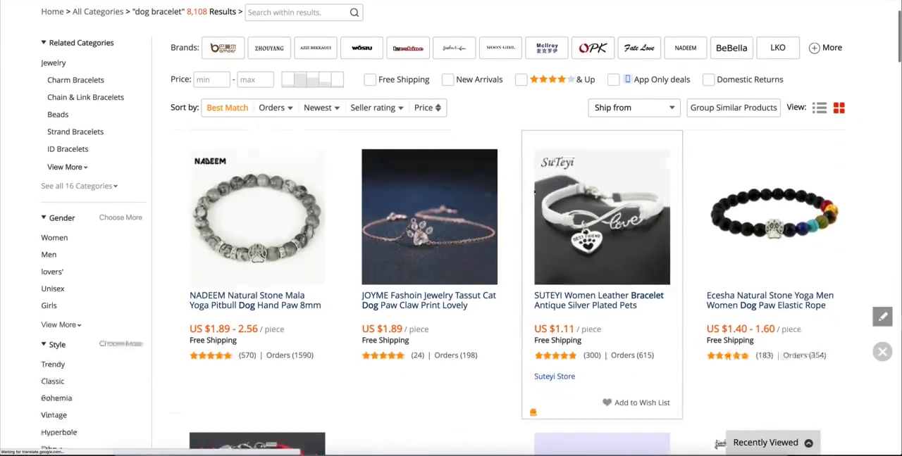
scroll(529, 193, "down", 5)
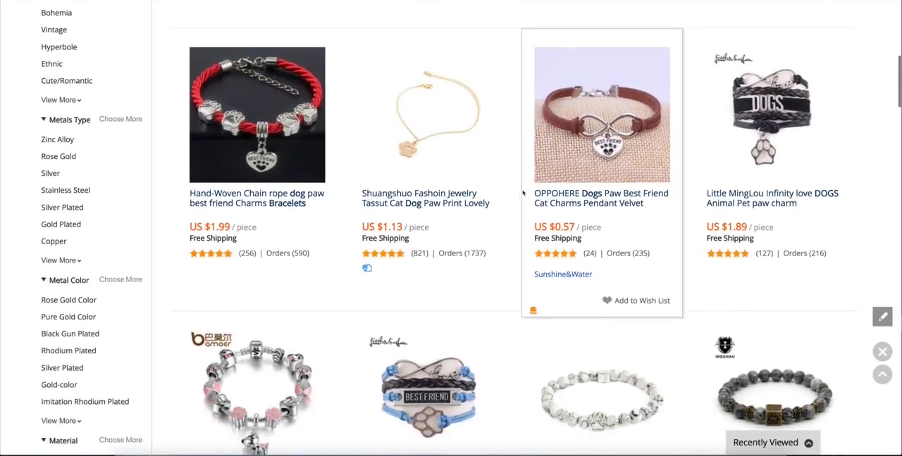
scroll(319, 181, "down", 1)
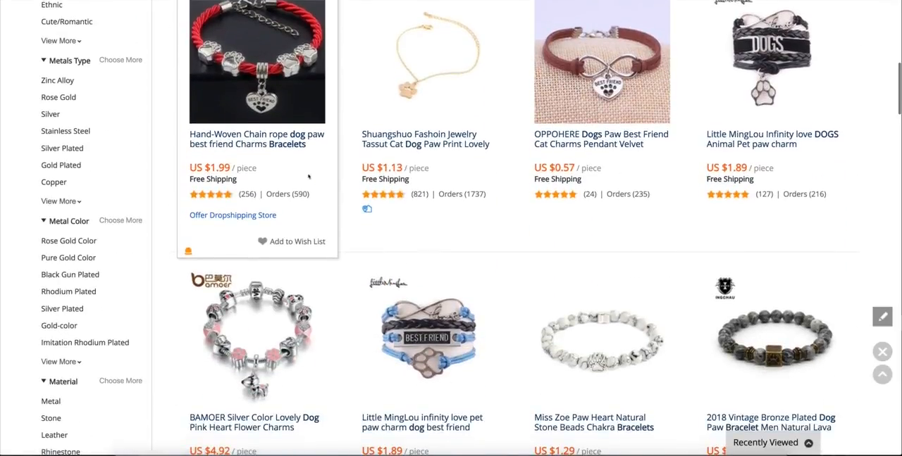
scroll(308, 177, "up", 2)
left_click(237, 145)
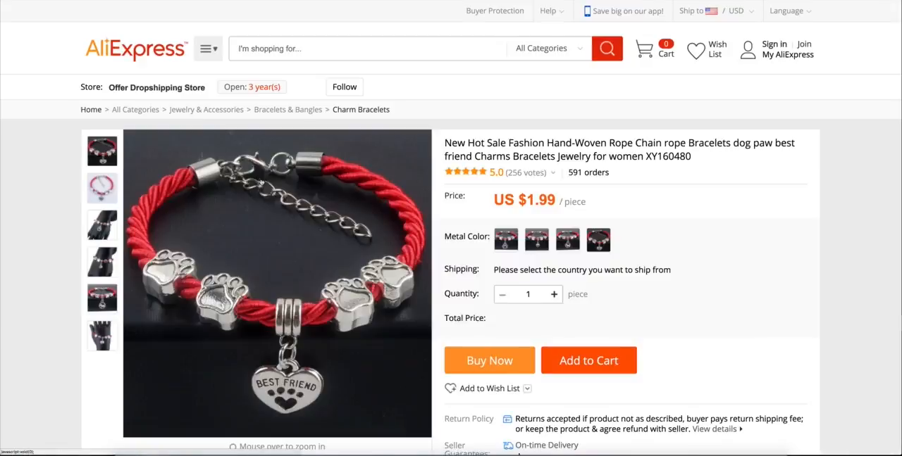
Step: Look through the bracelet's item specifics and product description
scroll(64, 190, "down", 5)
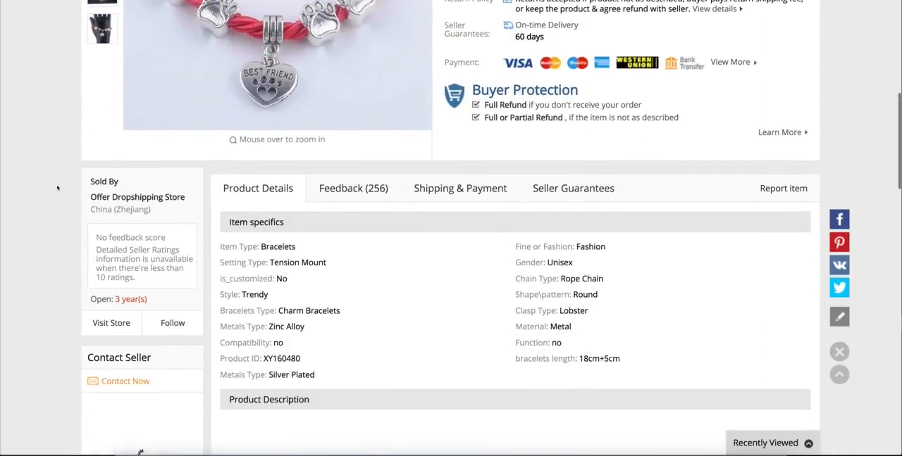
scroll(57, 189, "down", 6)
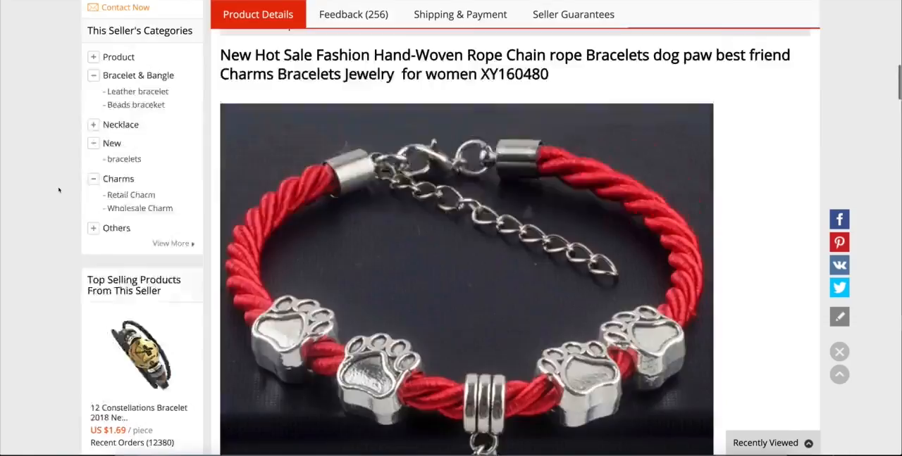
scroll(59, 191, "up", 10)
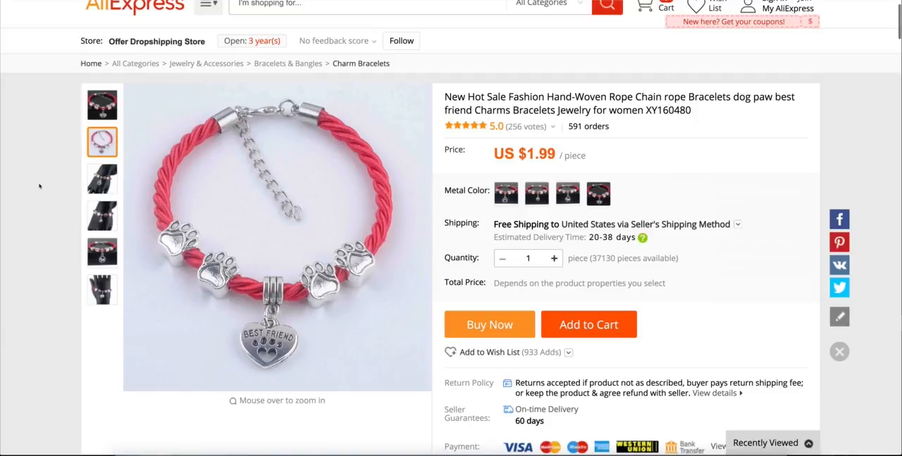
Step: Take screen captures of the bracelet's product photos showing the paw charm on a hand and the round dog charm
left_click(93, 176)
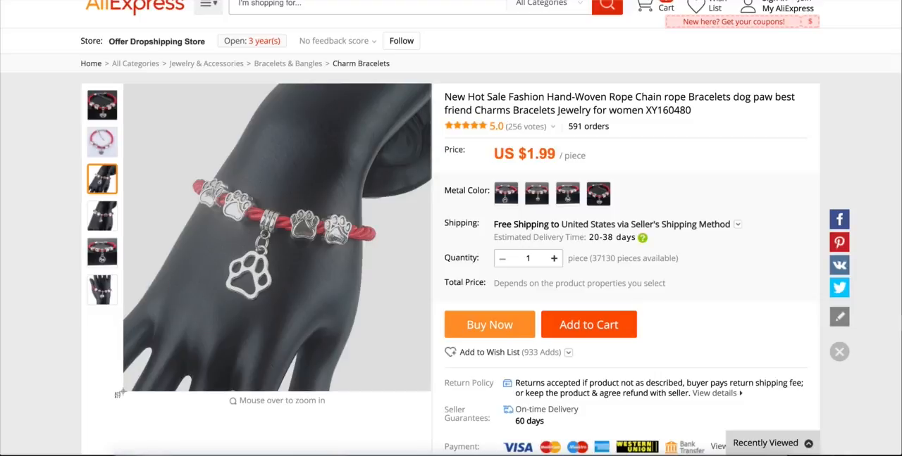
left_click_drag(123, 392, 122, 392)
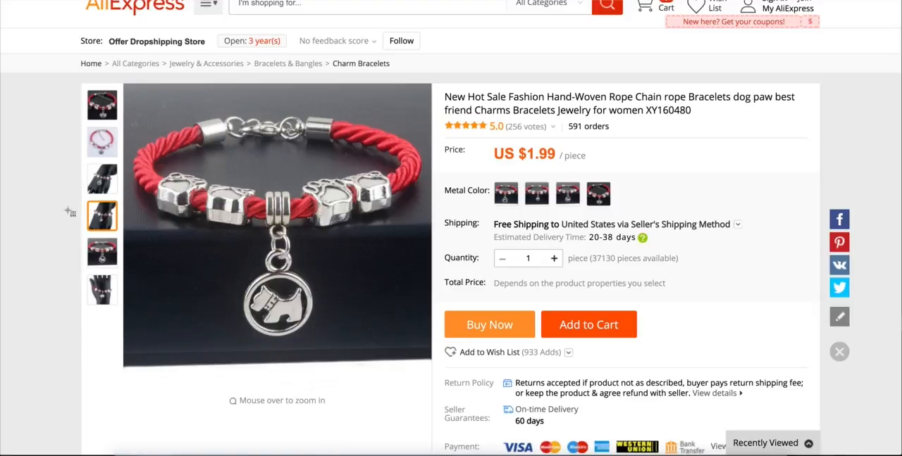
key("Escape")
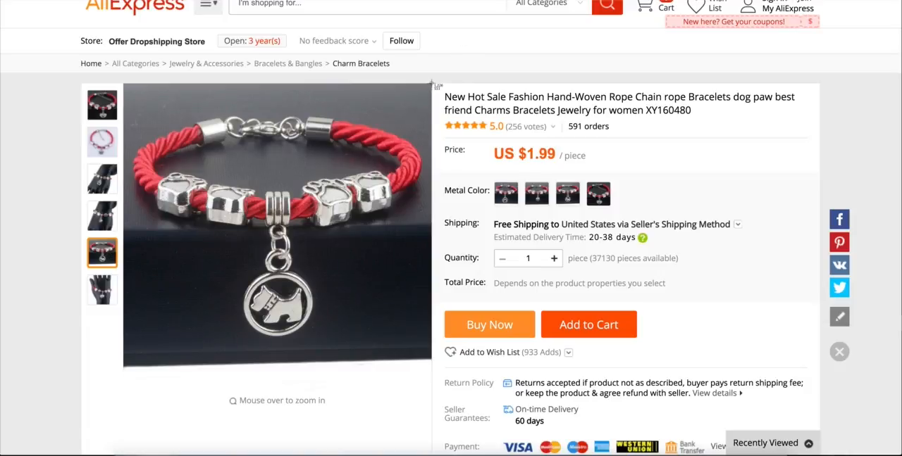
left_click_drag(431, 83, 118, 369)
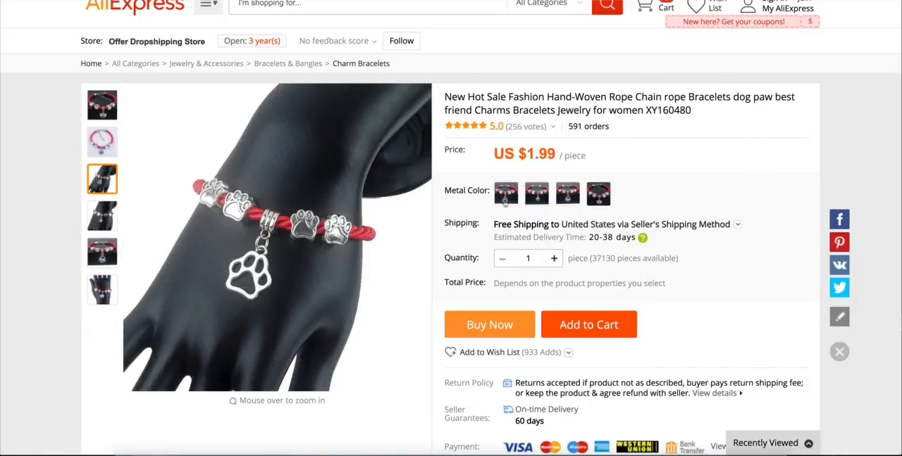
Step: Preview the bracelet's metal color options up to the Best Friend heart charm, and return to the Shopify product form
left_click(536, 194)
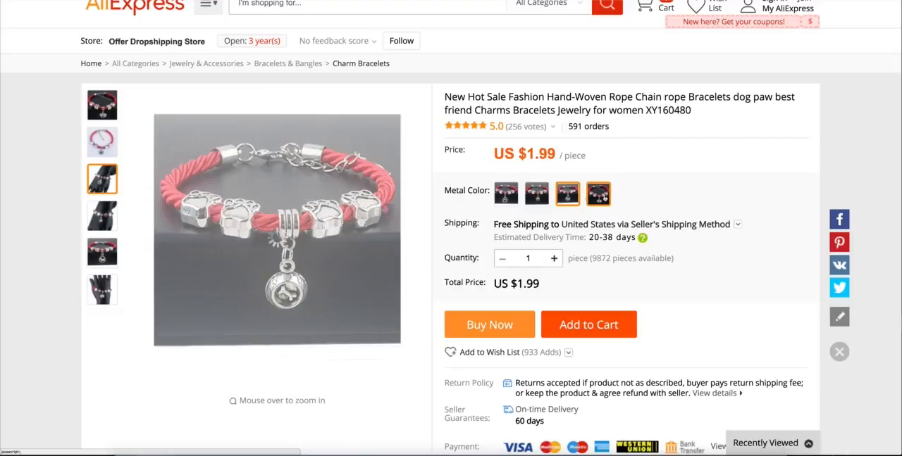
left_click(605, 197)
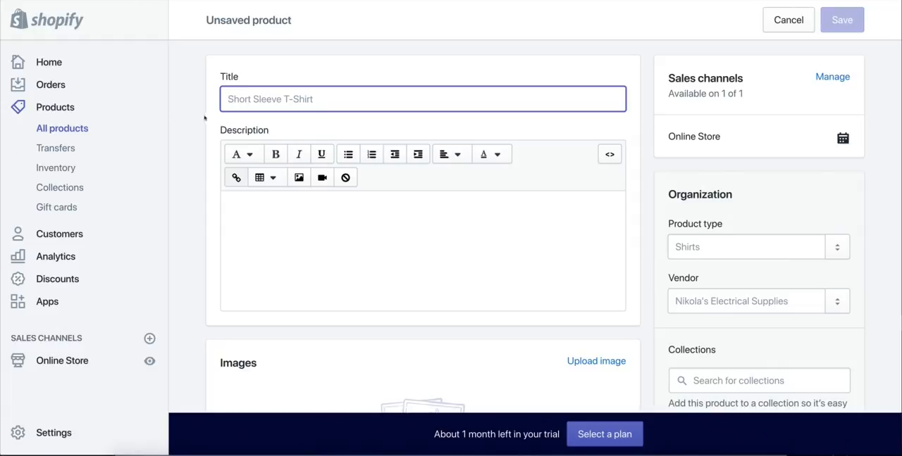
left_click(195, 116)
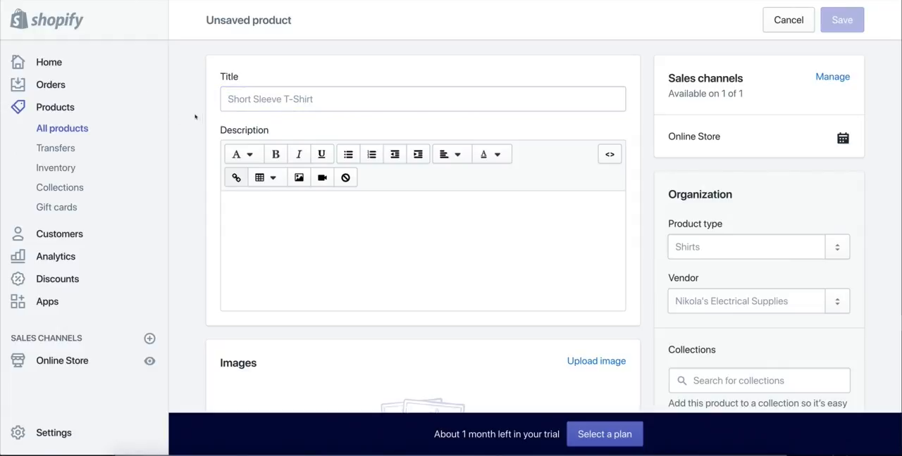
Step: Title the new product "Puppy Charm Bracelet"
left_click(278, 101)
type("P")
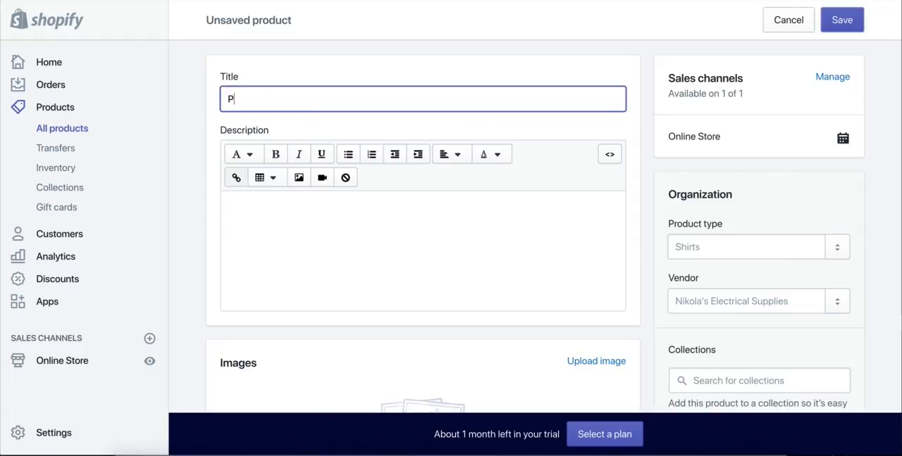
type("uppy Charm Bracelet")
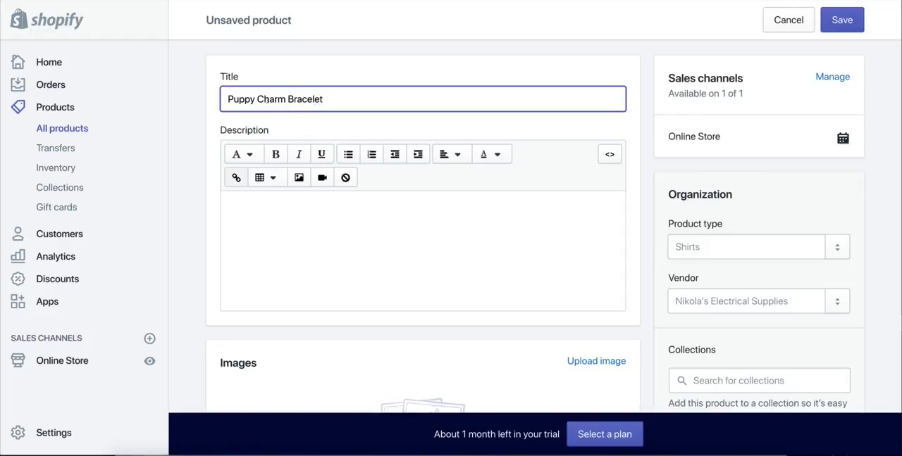
Step: Begin the product description with the line "Special Discount - ONLINE ONLY!"
left_click(330, 211)
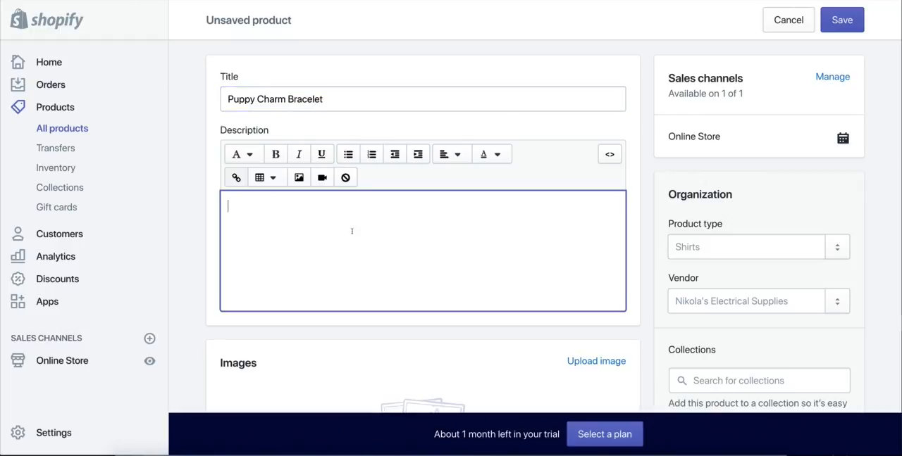
scroll(352, 233, "down", 1)
scroll(423, 232, "up", 1)
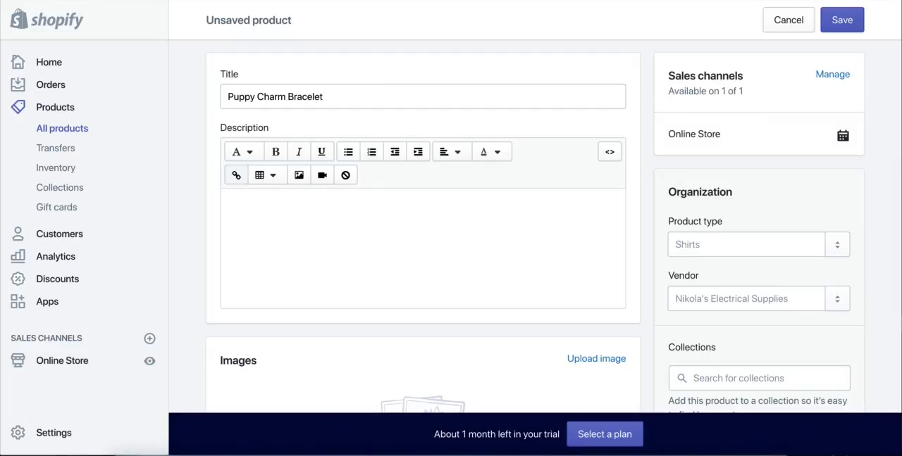
left_click(289, 222)
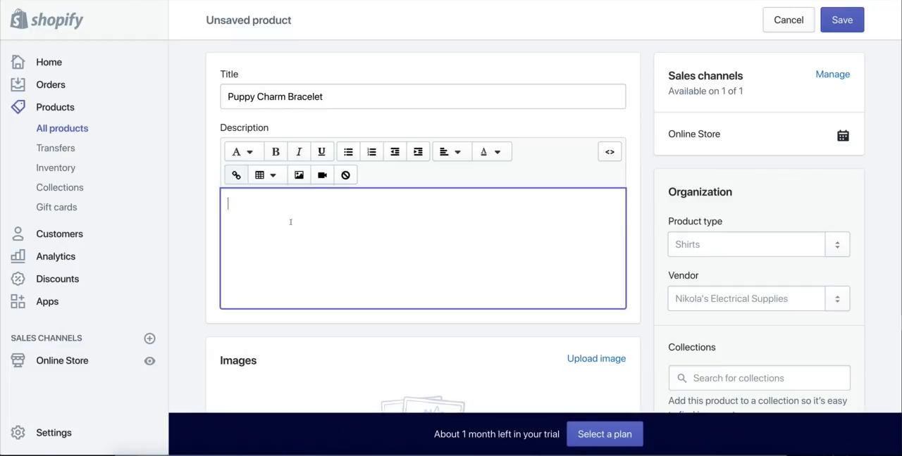
type("Special Discount - ONLINE ONLY!")
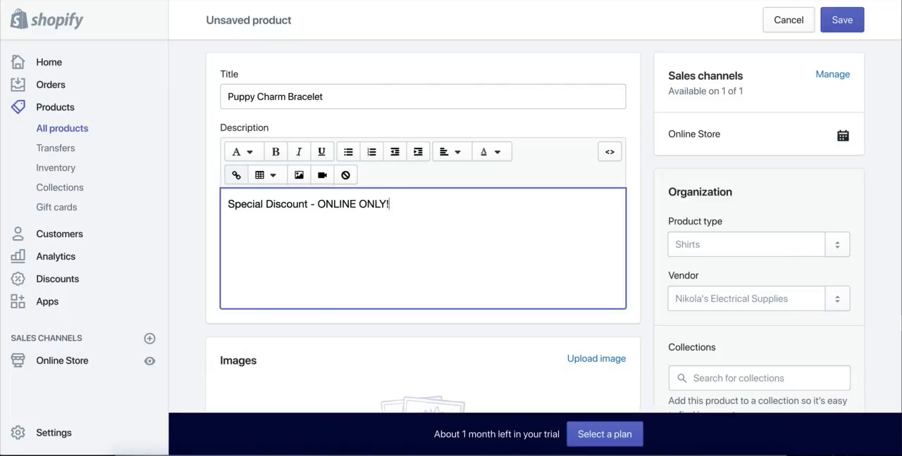
Step: Add a second description line giving the retail price as "Retail: $19.99"
key("Return")
type("Retail: $15.")
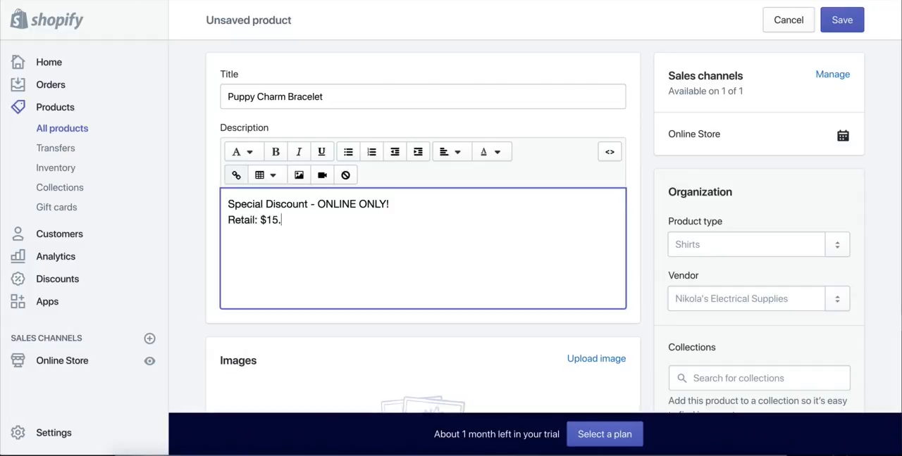
key("BackSpace")
key("BackSpace")
type("4.")
key("BackSpace")
key("BackSpace")
type("19.99")
type(" - TODAY ")
type("ONLY!")
Step: Extend the retail price line in the description with the sale price " - TODAY: $12.99"
key("BackSpace")
key("BackSpace")
key("BackSpace")
key("BackSpace")
key("BackSpace")
key("BackSpace")
type("ODAY: $")
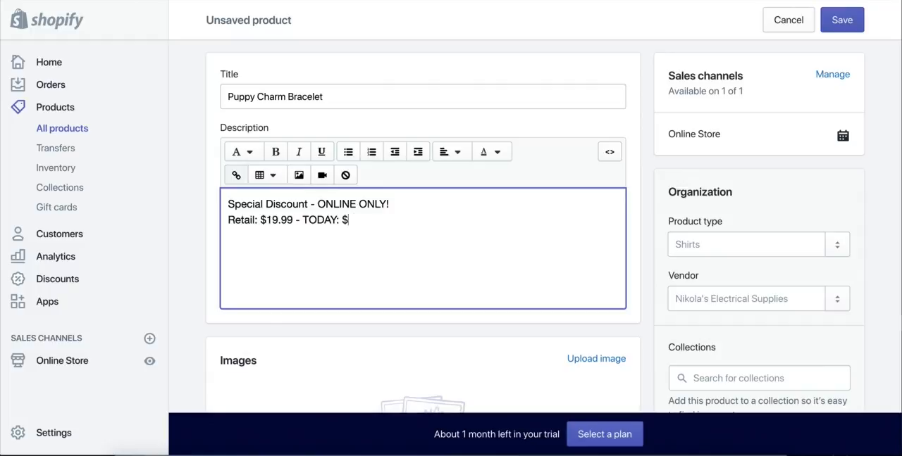
type("12.99")
Step: Add the placeholder line "Info On The Product Here" below the price line, separated by a blank line
key("Return")
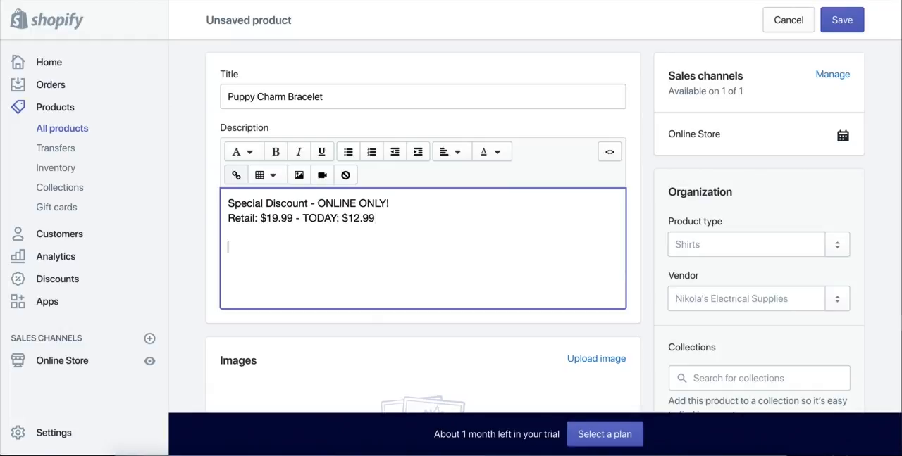
key("Return")
type("Info On The Product Here")
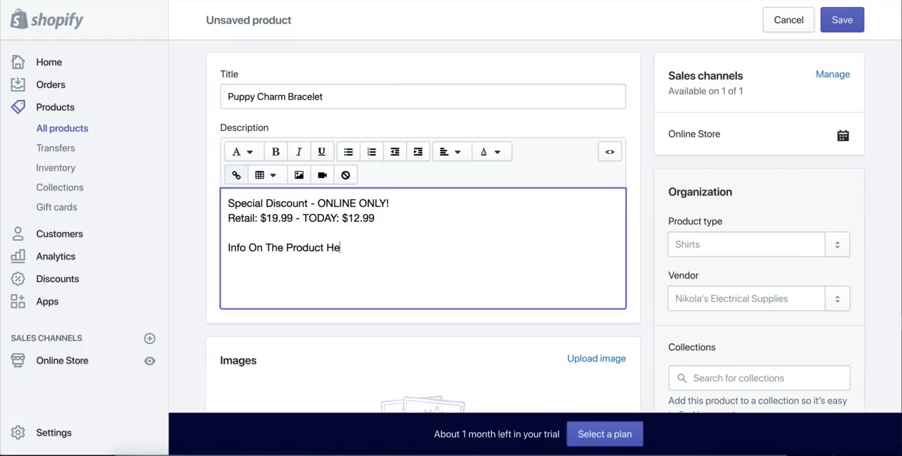
Step: Add the placeholder lines "Size", "Material Made from" and "etc..." to the end of the description
key("Return")
key("Return")
type("Size")
key("Return")
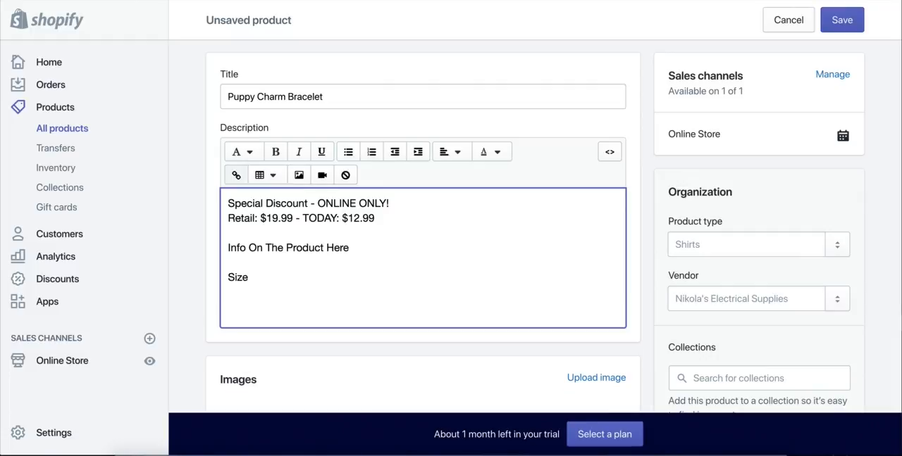
type("Material Made f")
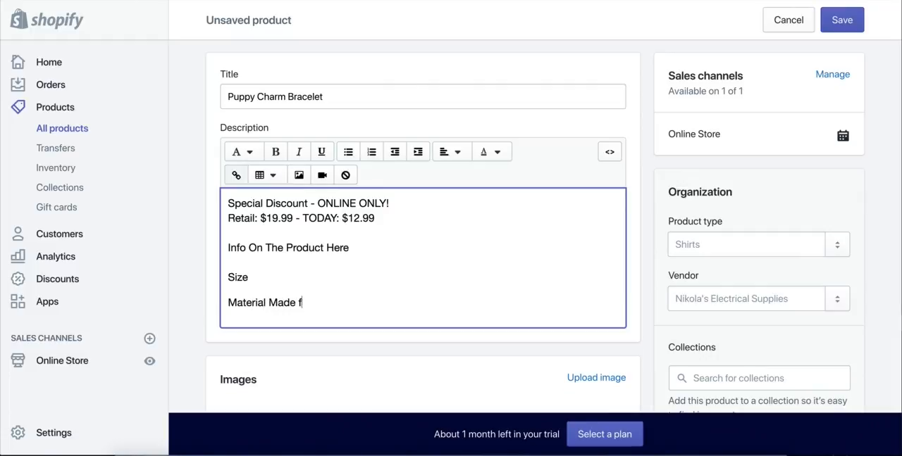
type("rom")
key("Return")
type("etc...")
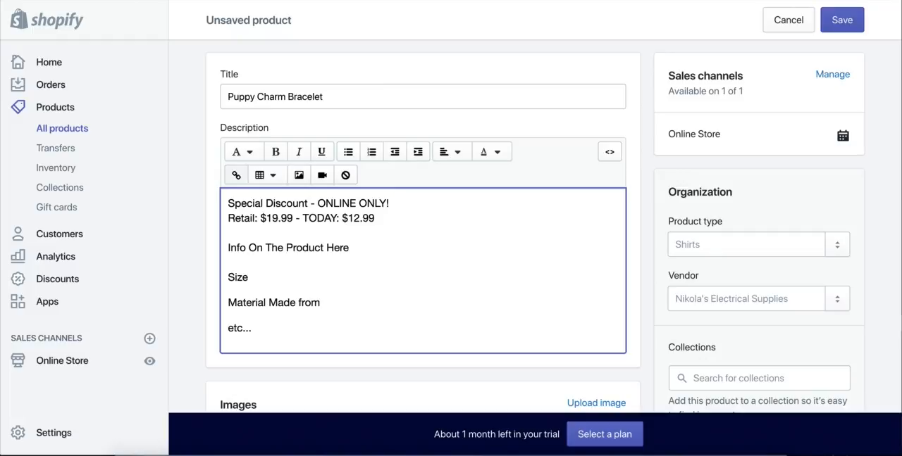
key("Return")
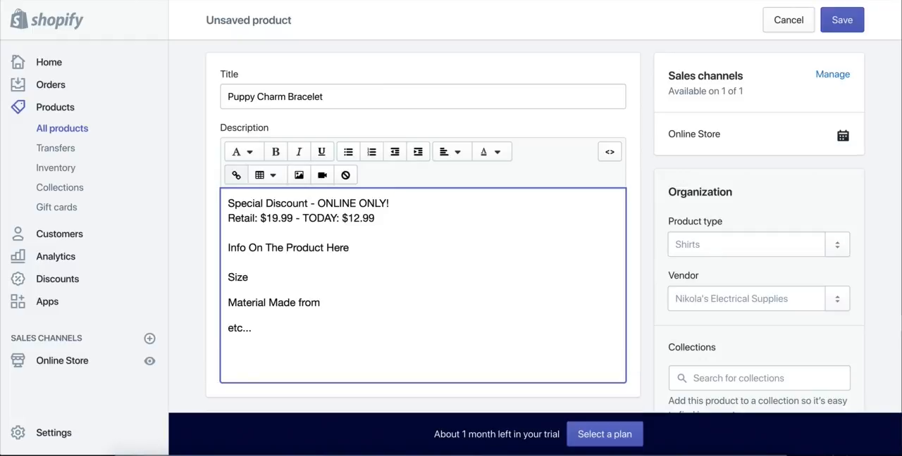
type("FREE")
key("BackSpace")
key("BackSpace")
key("BackSpace")
key("BackSpace")
Step: Make the "Special Discount - ONLINE ONLY!" line bold and insert a blank line after it
left_click_drag(391, 203, 228, 202)
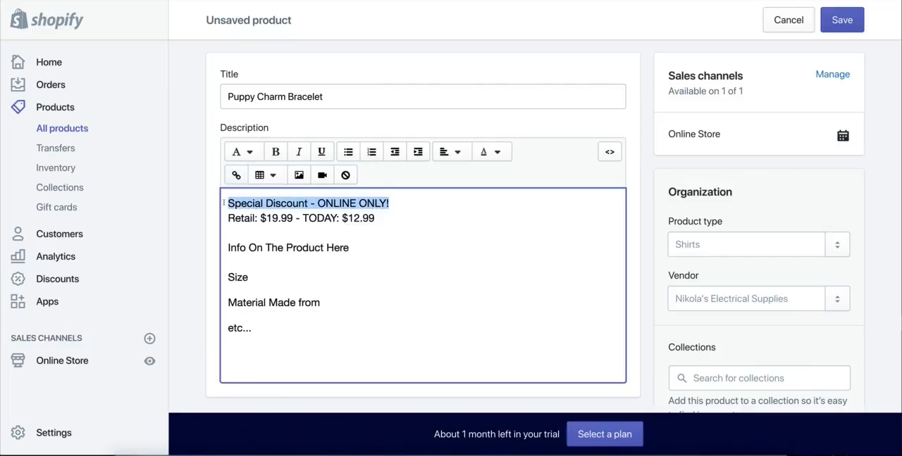
left_click(276, 152)
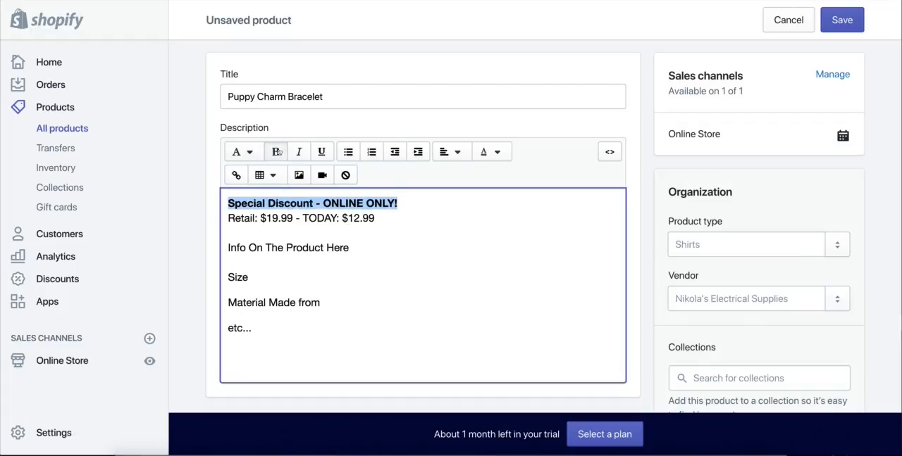
left_click(419, 202)
key("Return")
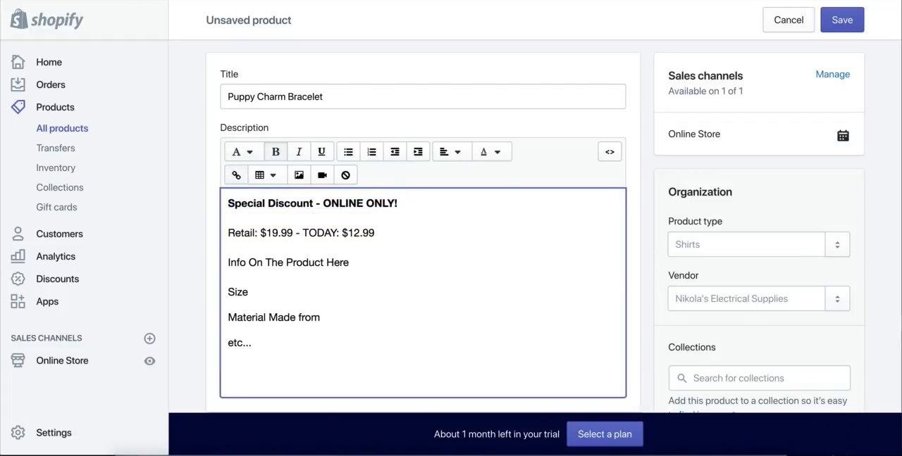
Step: Color the "Special Discount - ONLINE ONLY!" line dark green
left_click_drag(392, 203, 223, 203)
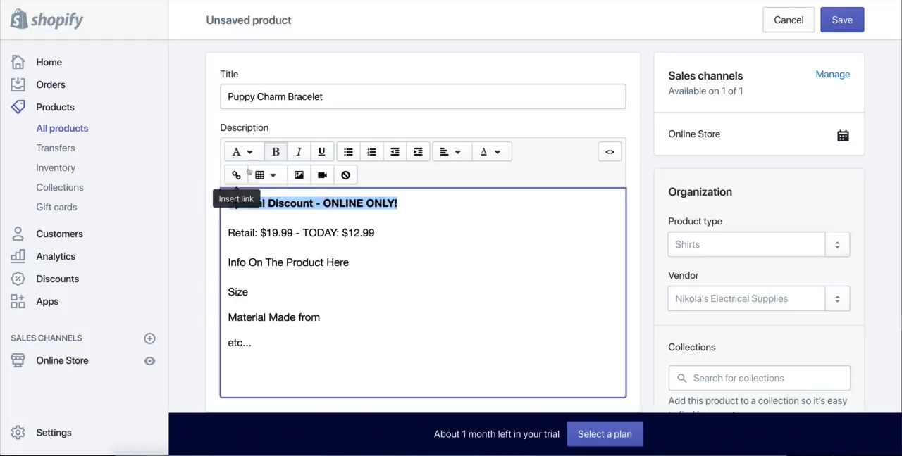
left_click(491, 152)
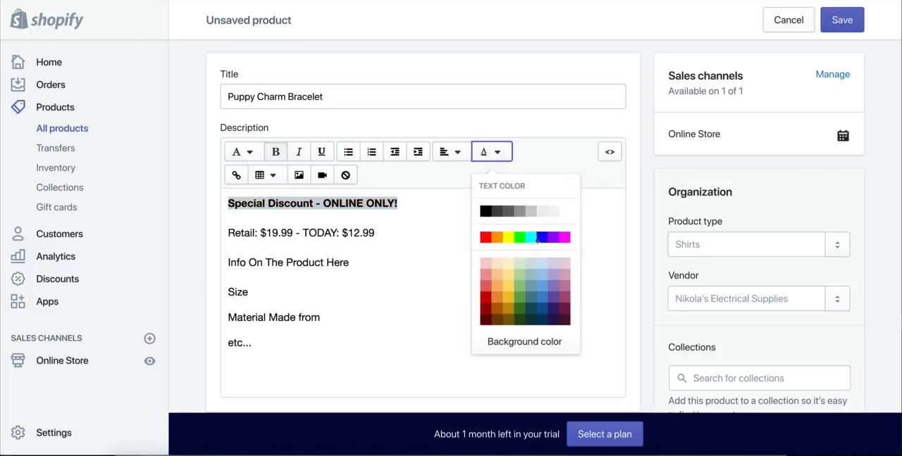
left_click(519, 238)
left_click(498, 150)
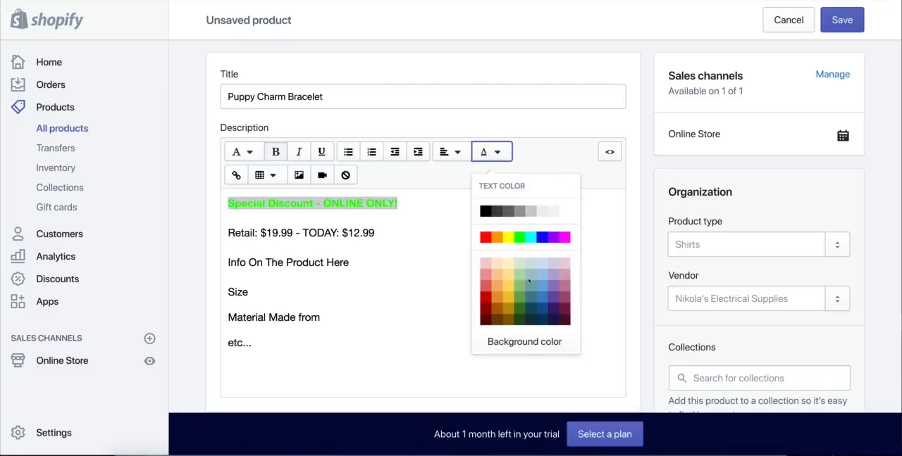
left_click(520, 310)
left_click(376, 234)
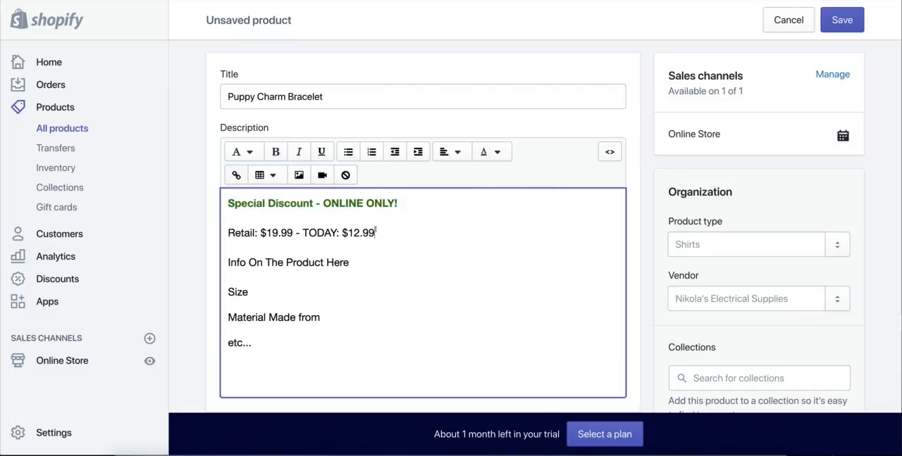
Step: Format the "Retail: $19.99" text in the description as bold and dark red
left_click_drag(293, 233, 209, 235)
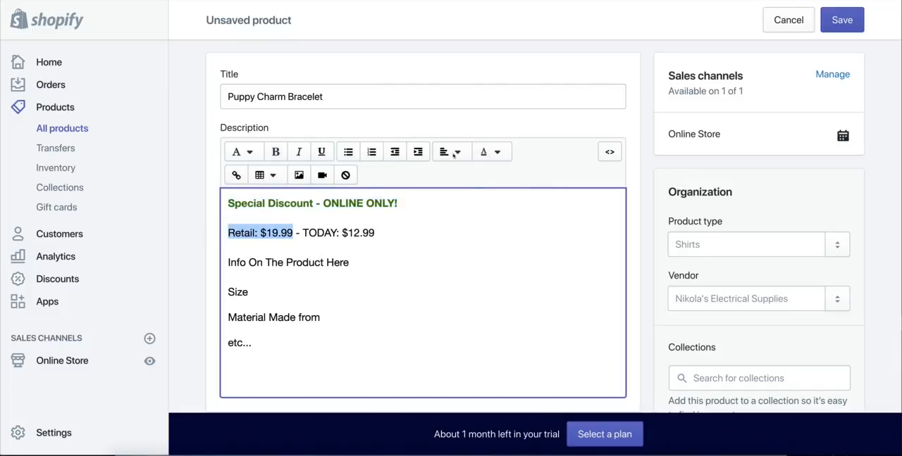
left_click(491, 152)
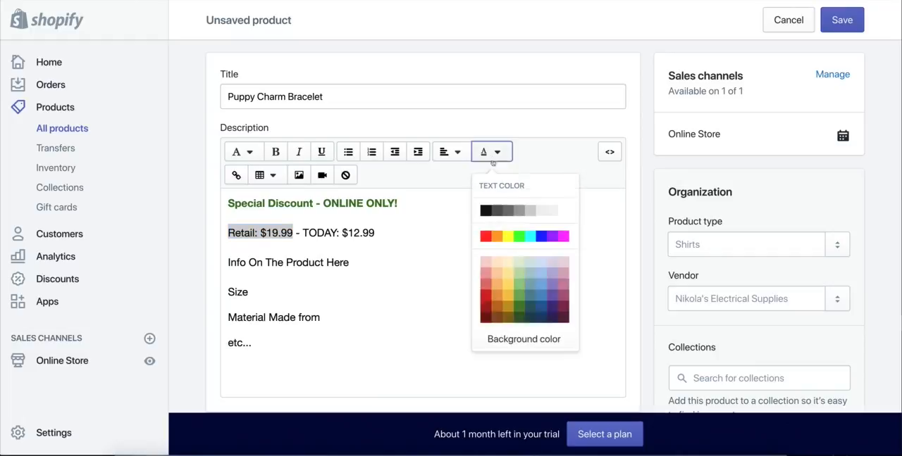
left_click(485, 311)
left_click(275, 152)
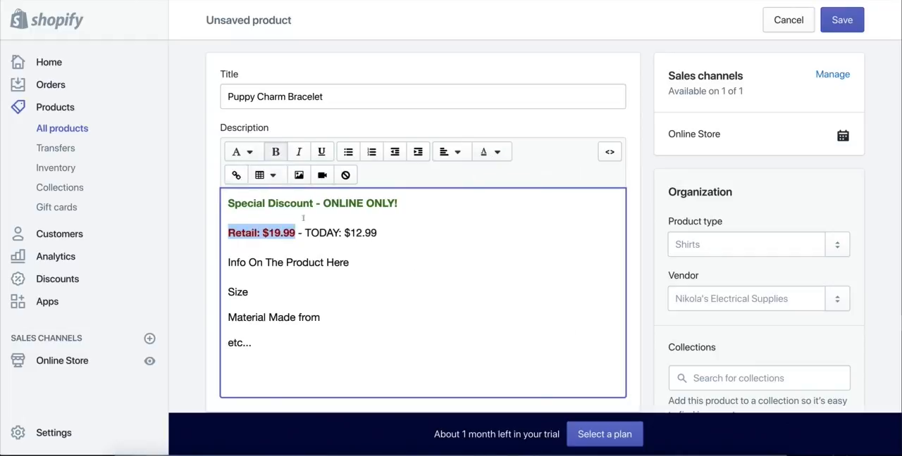
Step: Format the "TODAY: $12.99" text in the description as underlined, dark green and bold
left_click_drag(304, 233, 380, 232)
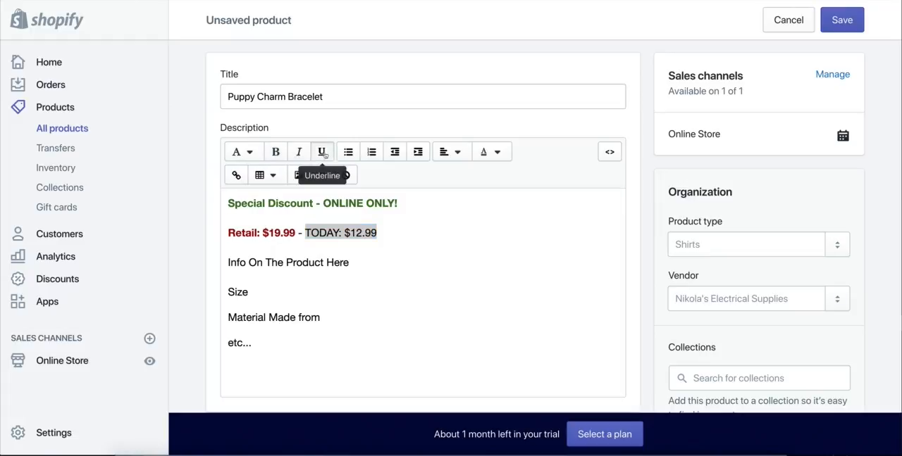
left_click(321, 152)
left_click(491, 152)
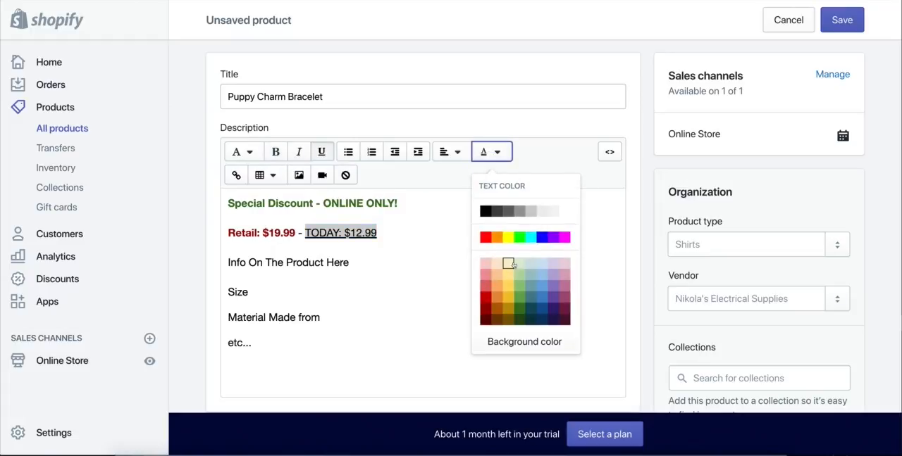
left_click(518, 309)
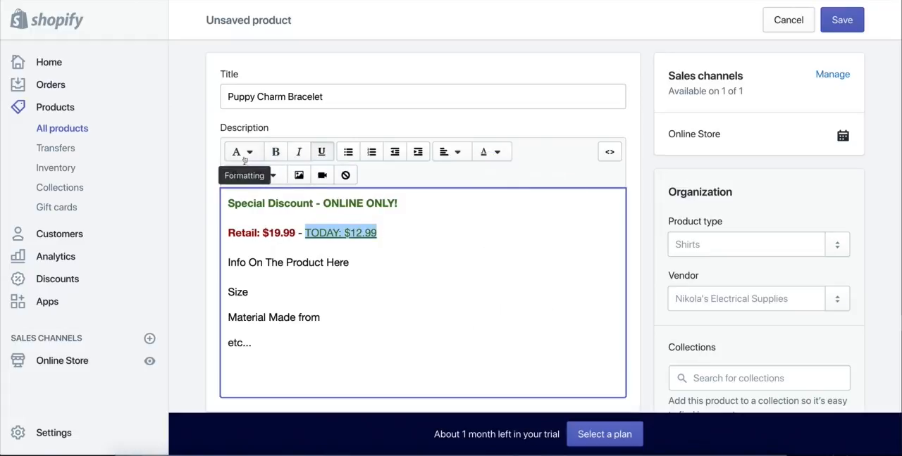
left_click(275, 152)
left_click(415, 247)
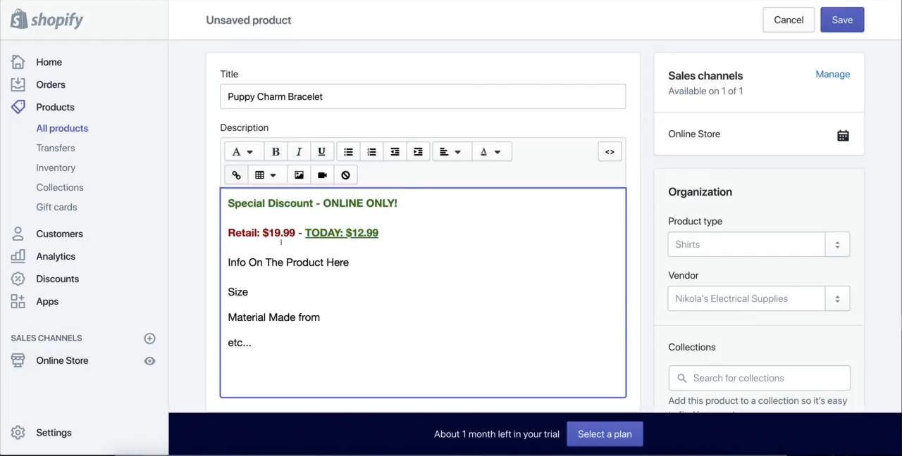
left_click_drag(295, 233, 227, 235)
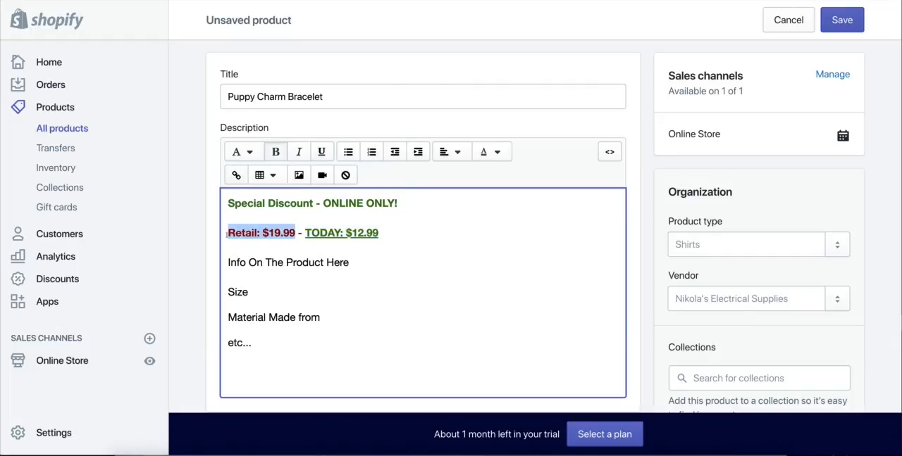
left_click(485, 152)
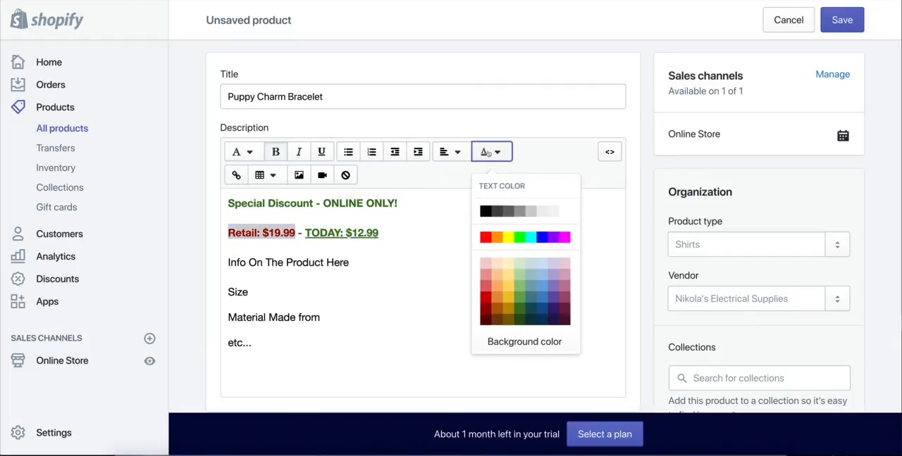
left_click(451, 152)
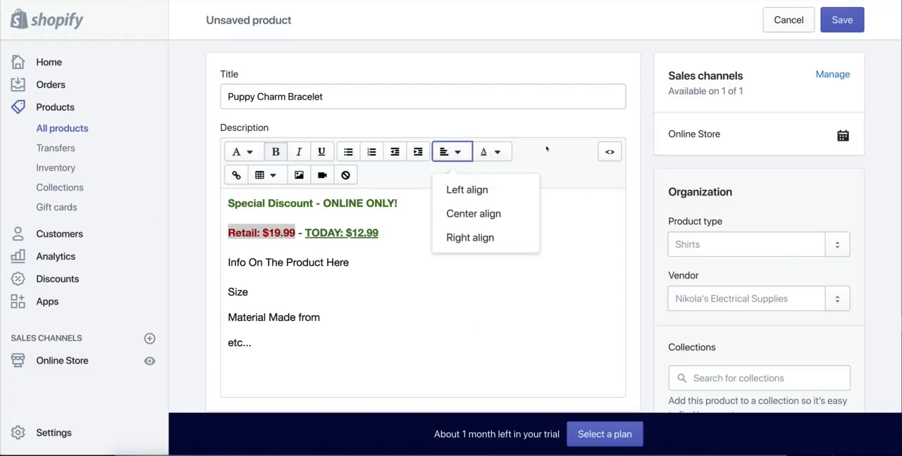
left_click(445, 152)
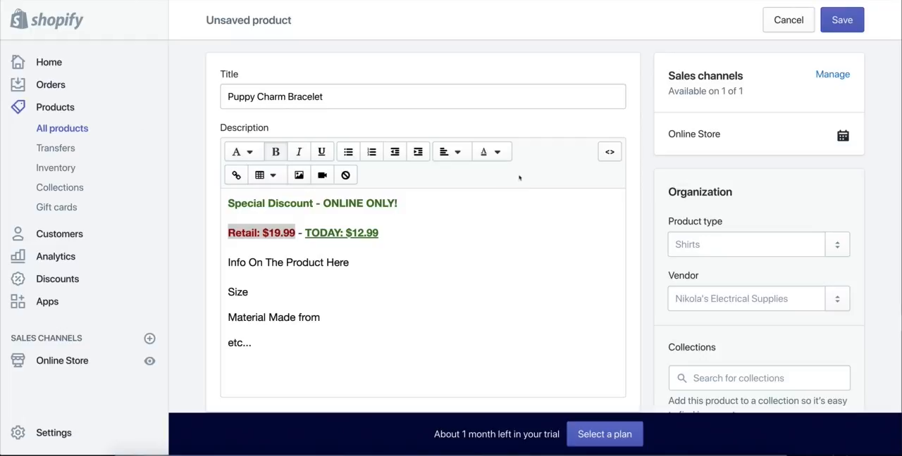
left_click(387, 236)
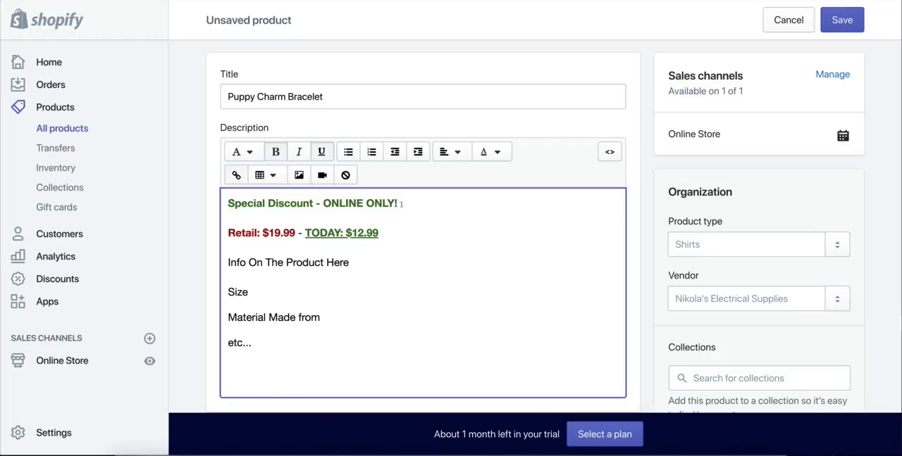
Step: Set the text color of the "Special Discount - ONLINE ONLY!" line to black
left_click_drag(401, 204, 227, 204)
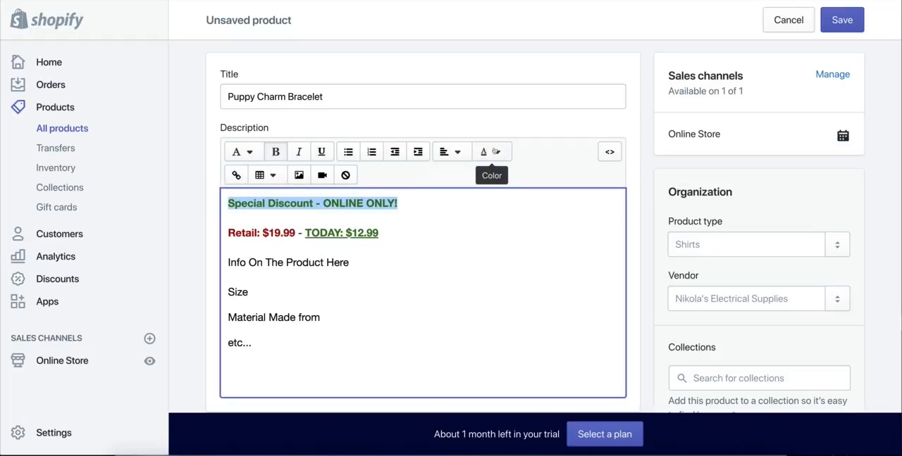
left_click(495, 152)
left_click(484, 209)
left_click(401, 238)
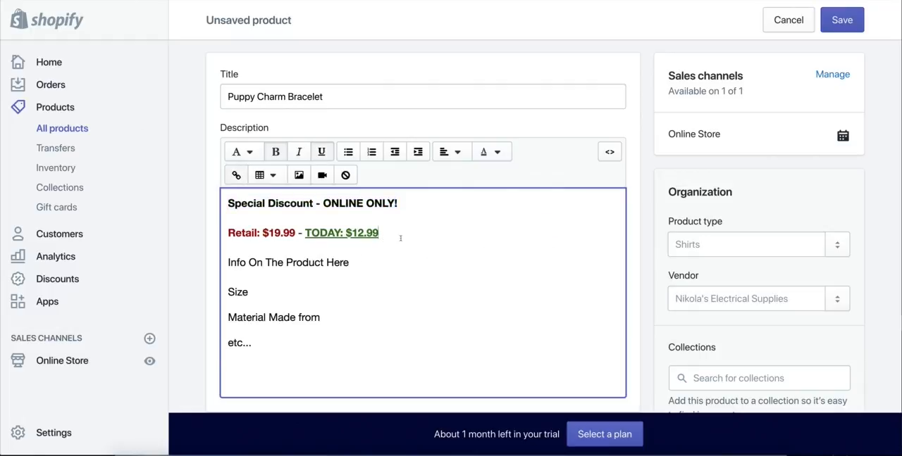
left_click_drag(304, 233, 389, 232)
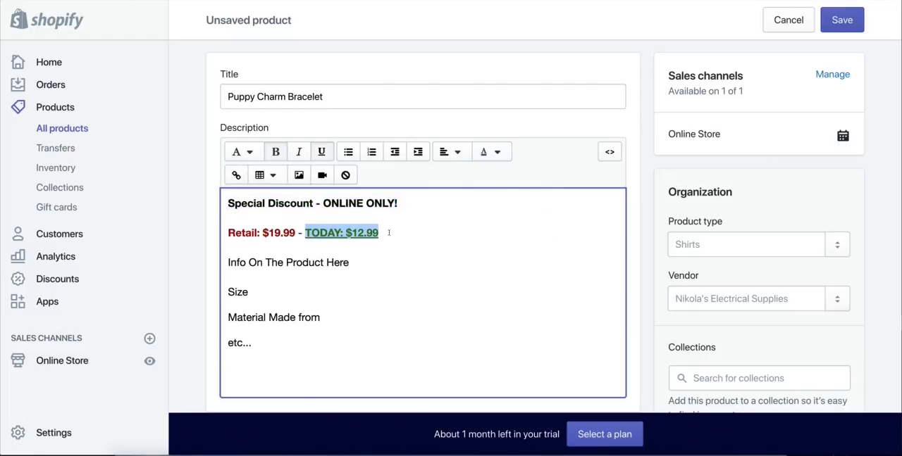
left_click(390, 234)
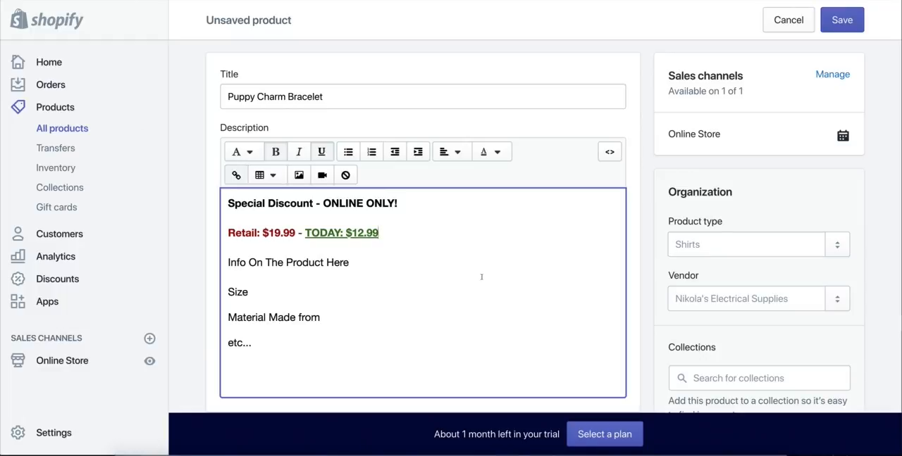
Step: Add the red dog-charm bracelet and paw-charm bracelet pictures from Finder to the product images, placing the paw-charm picture first
scroll(481, 277, "down", 5)
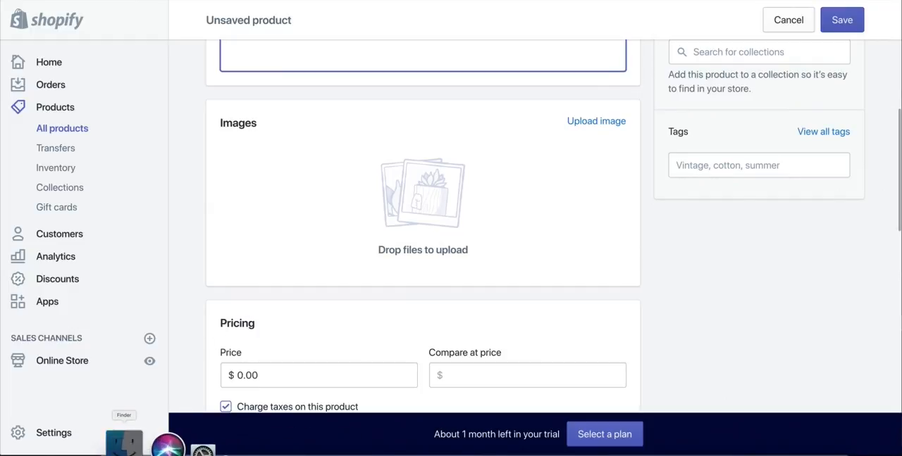
left_click(125, 445)
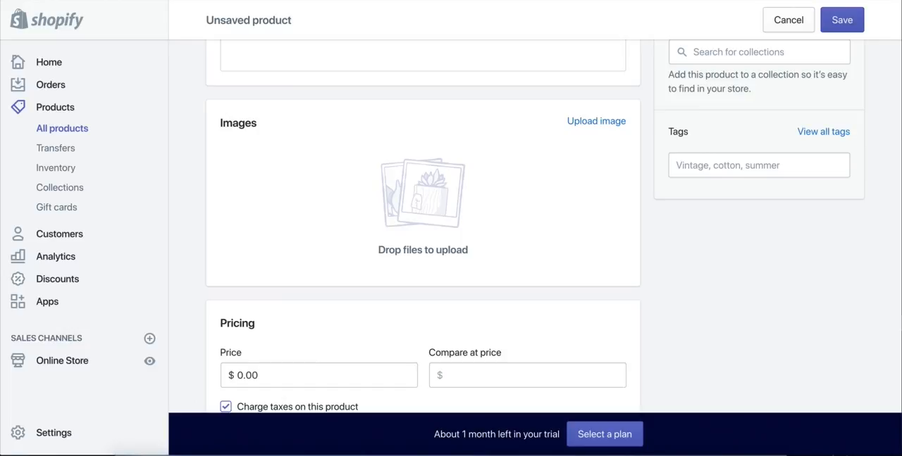
left_click_drag(901, 211, 472, 194)
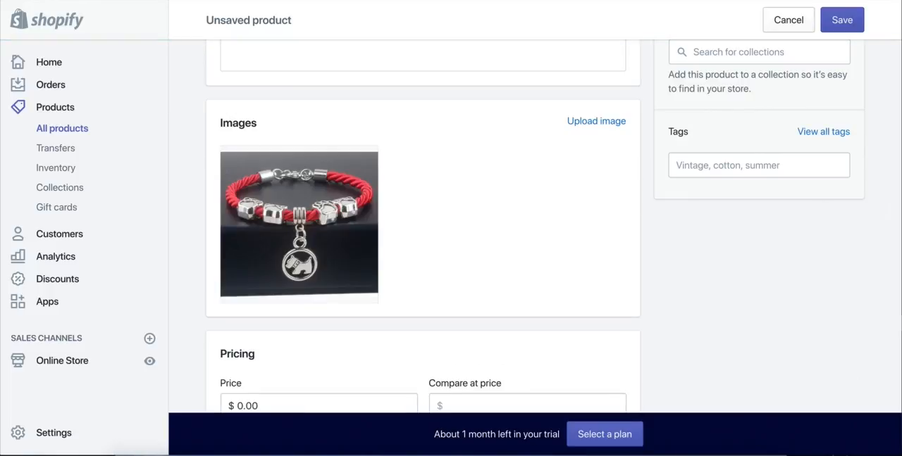
left_click_drag(837, 200, 431, 191)
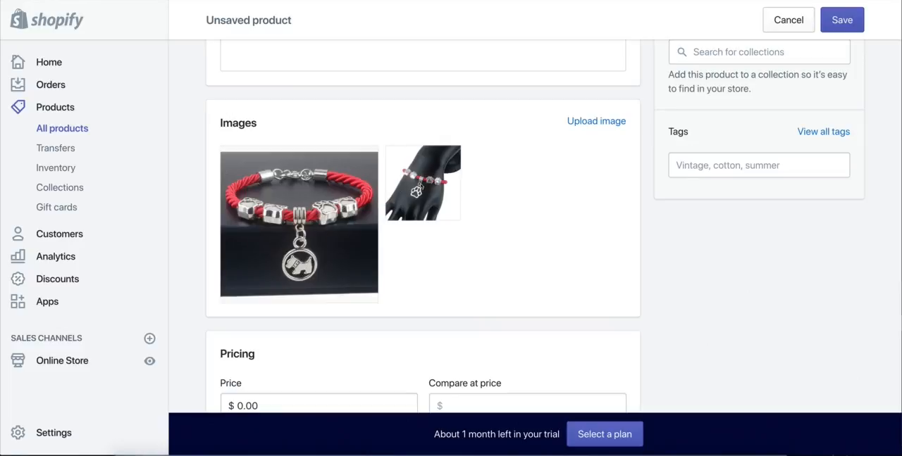
left_click(421, 186)
left_click_drag(422, 186, 305, 214)
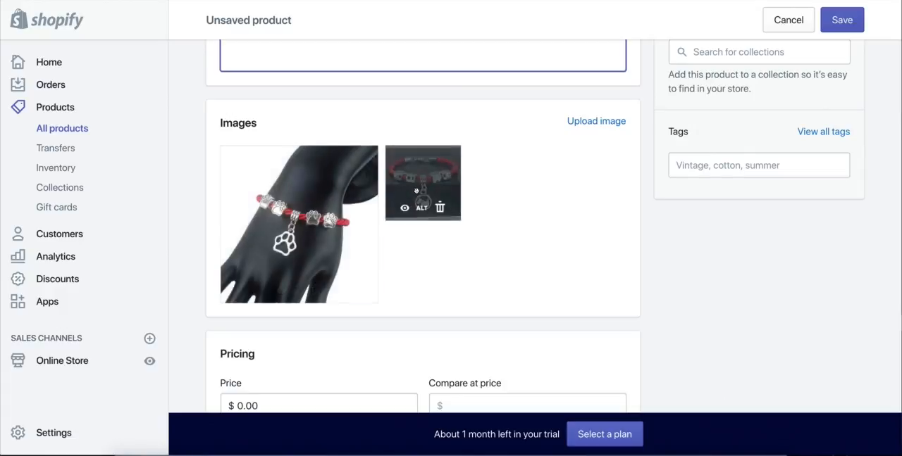
Step: Reorder the product images so that the red dog-charm bracelet picture comes first, before the paw-charm picture
left_click_drag(417, 191, 346, 182)
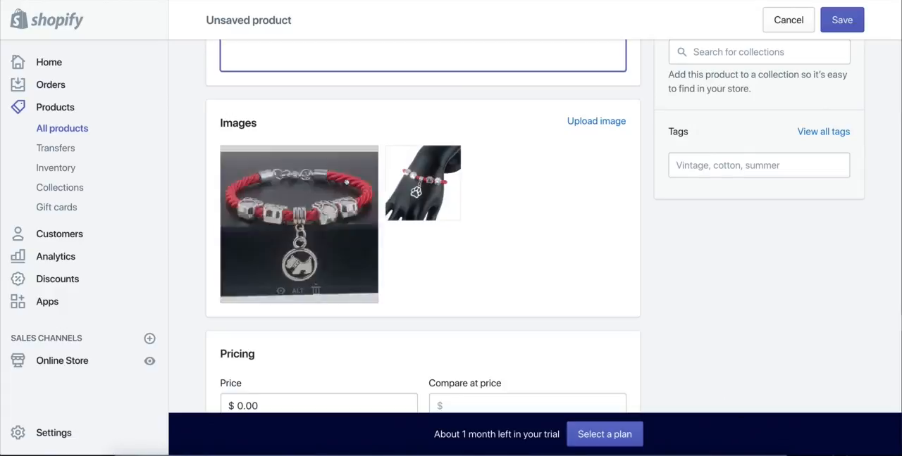
left_click_drag(420, 184, 340, 188)
left_click_drag(414, 188, 358, 247)
left_click(671, 292)
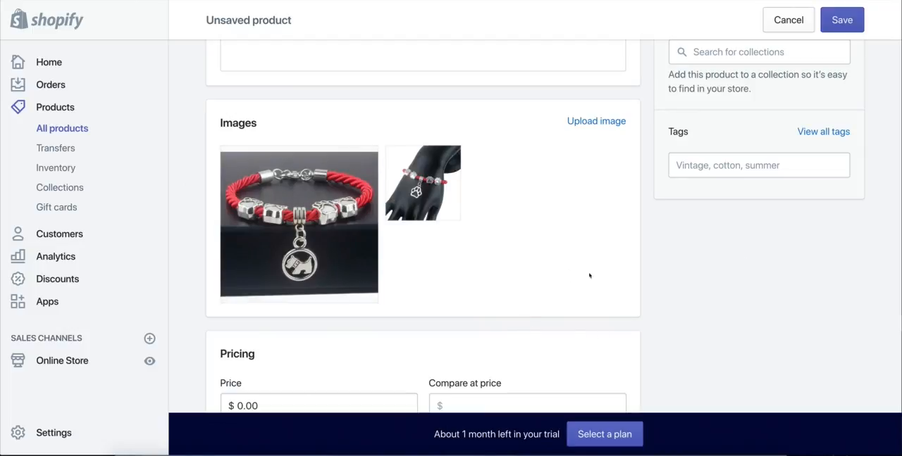
Step: Set the product's price to $12.99, matching the TODAY price in the description
scroll(573, 272, "down", 2)
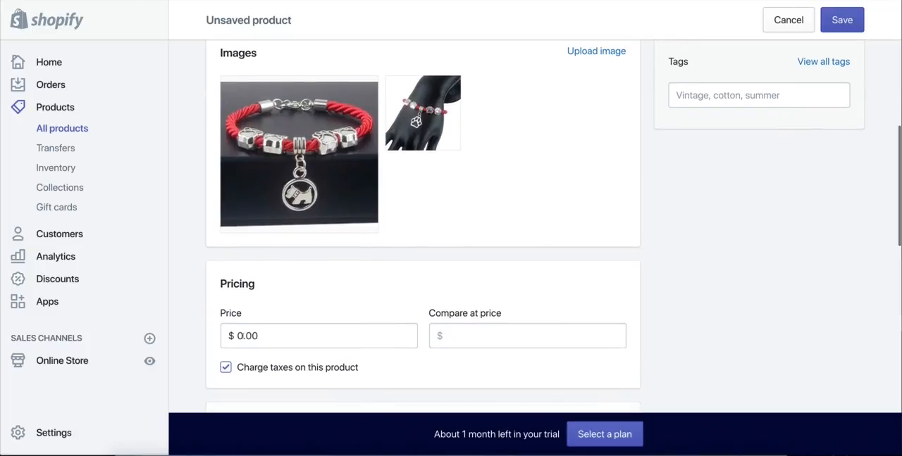
double_click(239, 336)
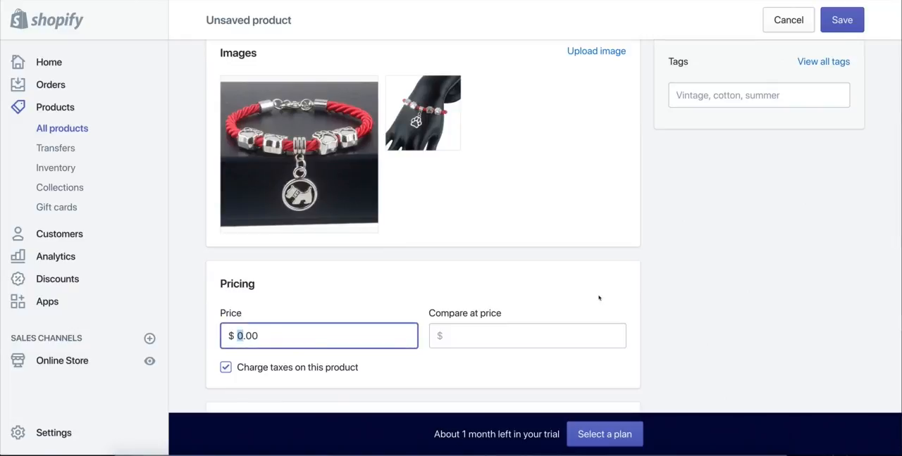
scroll(601, 299, "up", 5)
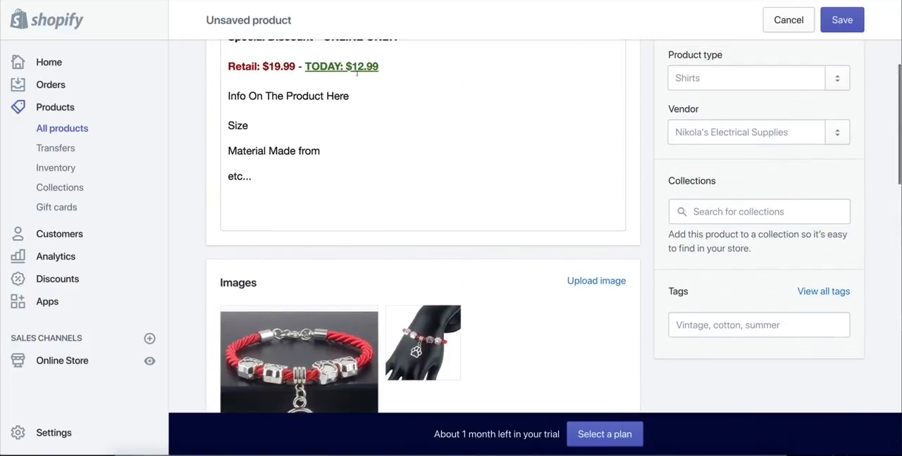
scroll(512, 169, "down", 10)
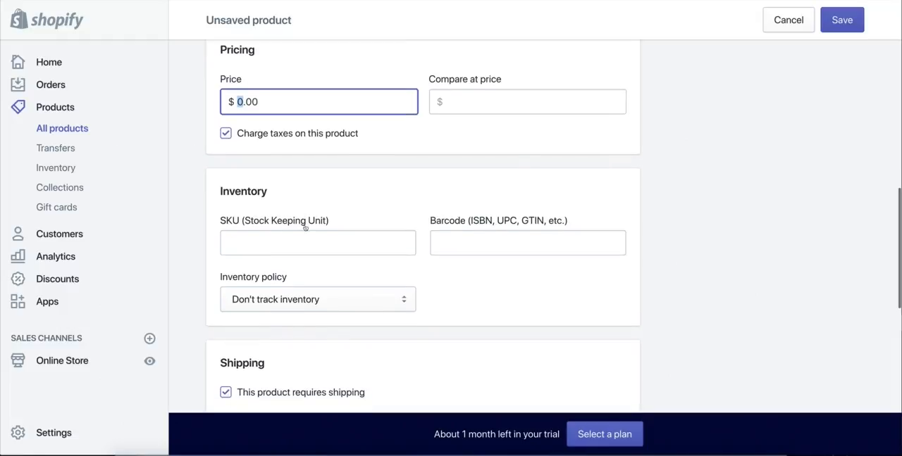
type("12")
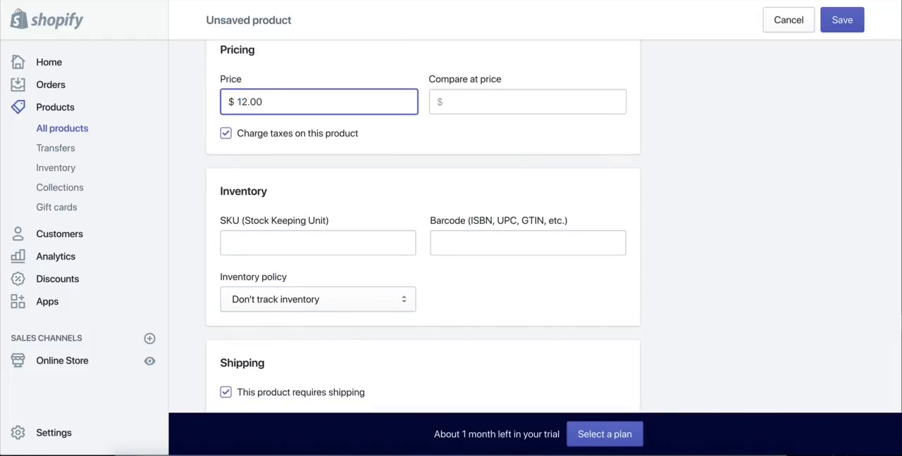
left_click_drag(250, 102, 262, 103)
type("99")
left_click(465, 146)
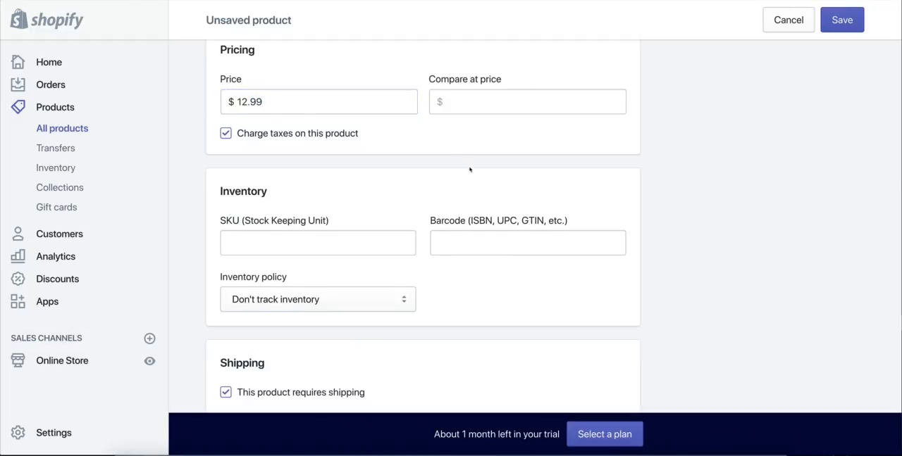
Step: Set the compare at price to 19.99 by copying the retail price from the description and removing the extra dollar sign
scroll(467, 170, "up", 2)
left_click_drag(428, 234, 533, 244)
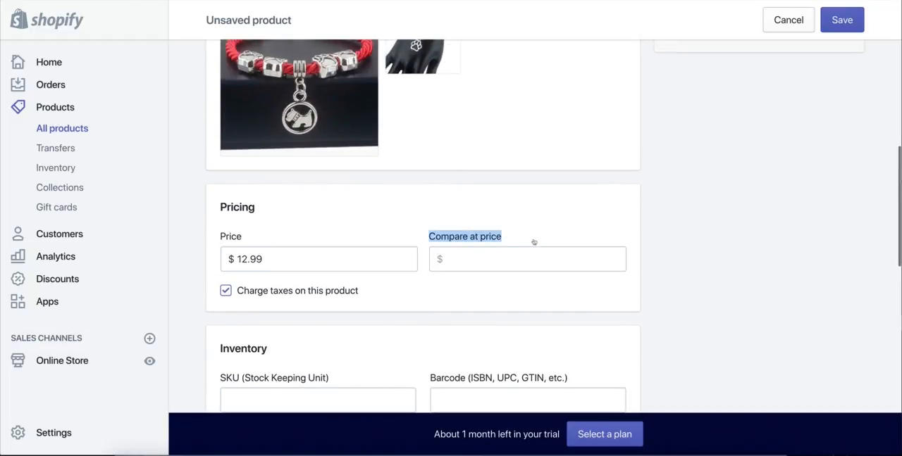
scroll(532, 243, "up", 2)
scroll(532, 243, "up", 5)
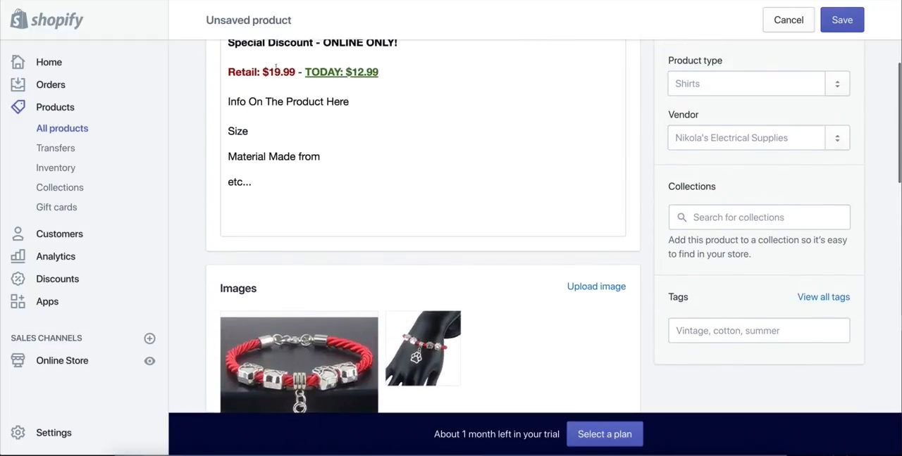
left_click_drag(297, 72, 263, 71)
key("ctrl+c")
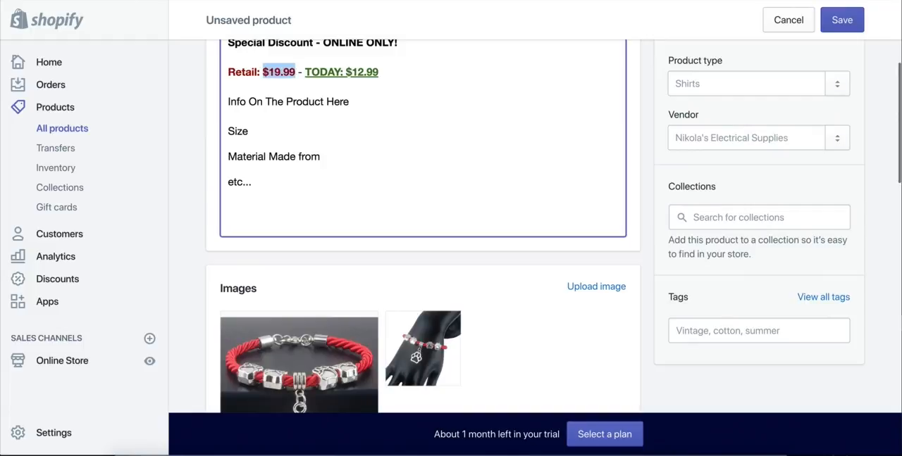
scroll(467, 233, "down", 5)
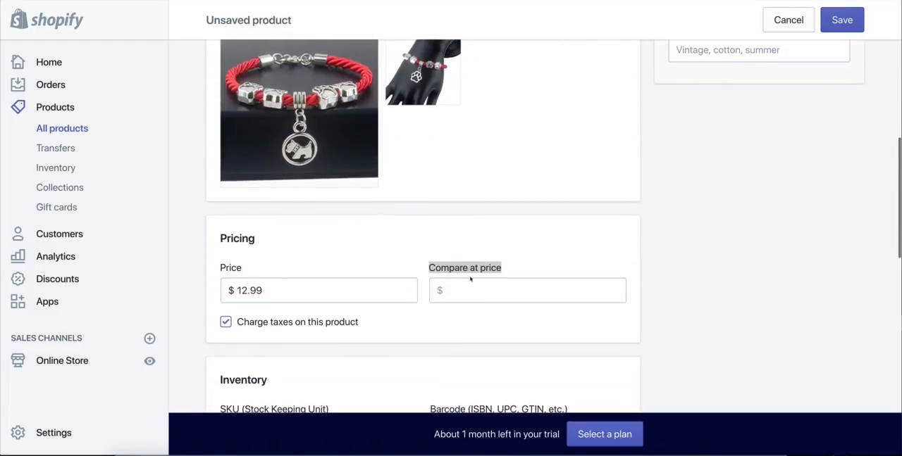
left_click(465, 287)
key("ctrl+v")
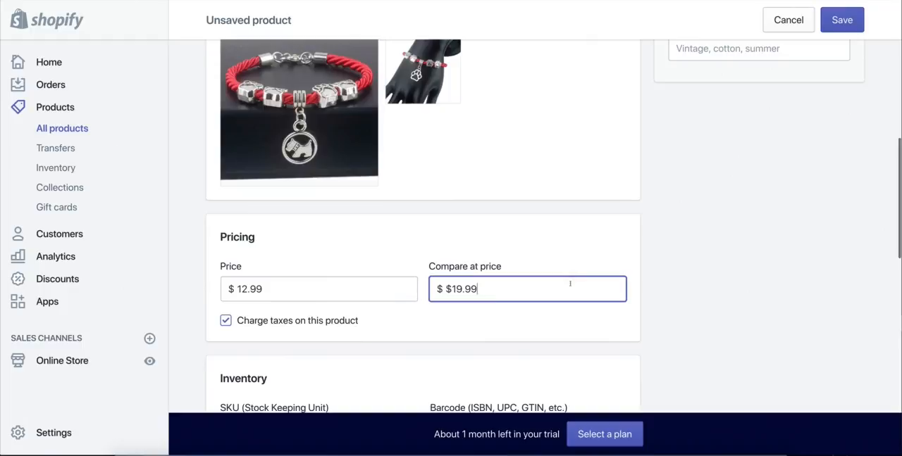
left_click(445, 290)
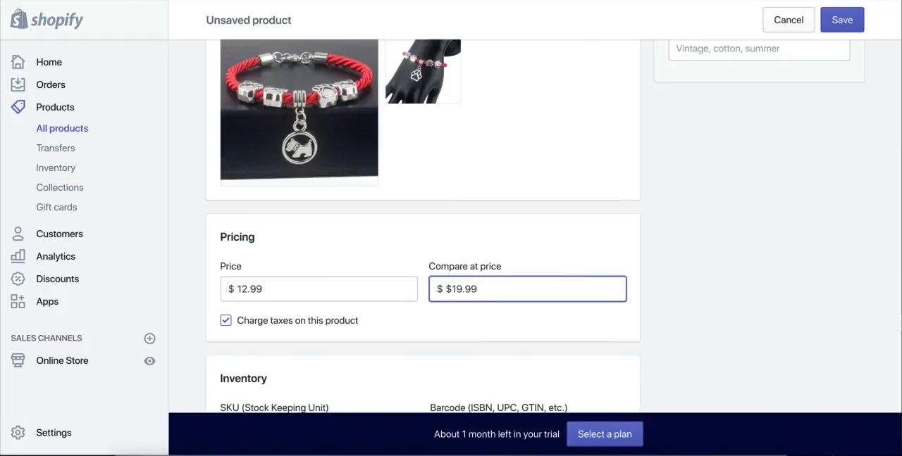
key("Delete")
left_click(794, 264)
Step: Examine the product's inventory, shipping, fulfillment, variants and search engine listing sections, and look over the pricing and images again
scroll(500, 268, "down", 5)
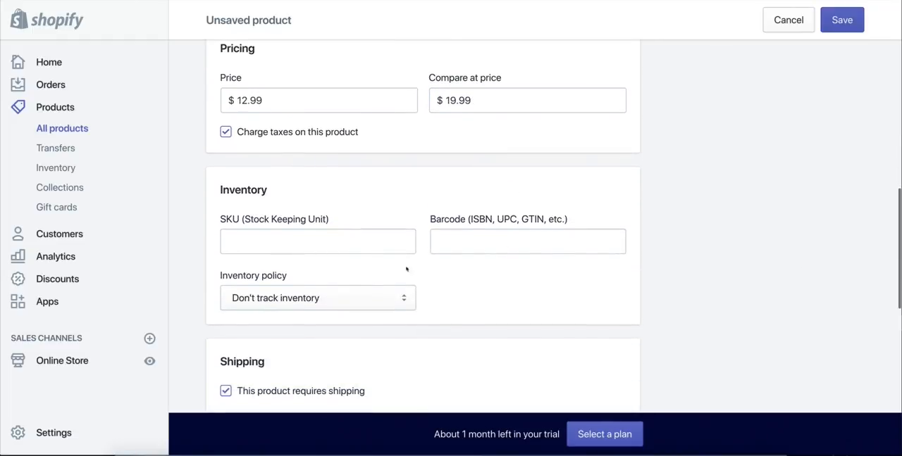
left_click(335, 249)
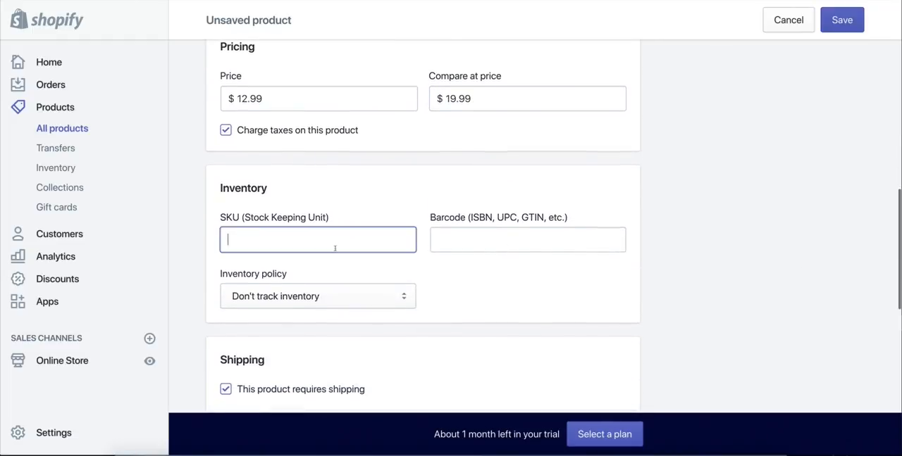
left_click(509, 242)
left_click(502, 284)
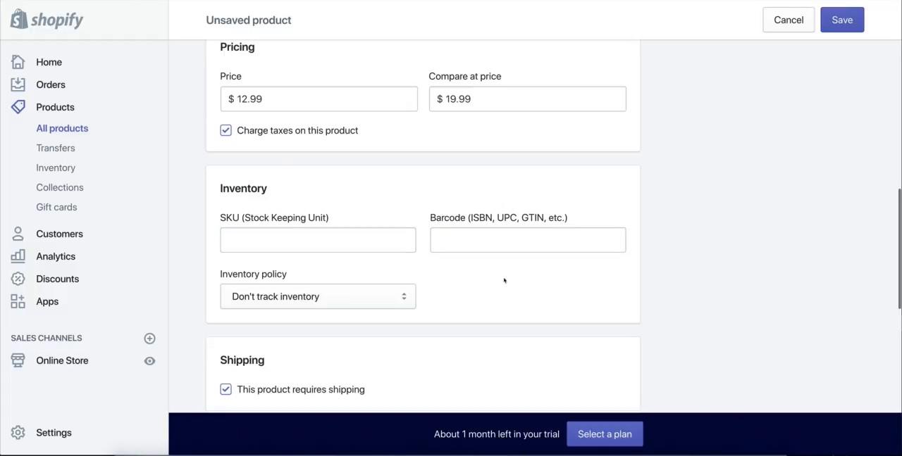
scroll(503, 281, "down", 5)
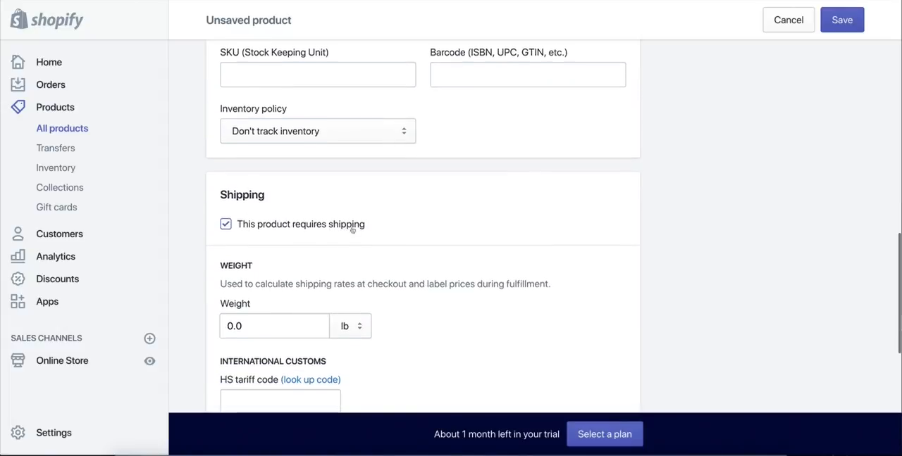
scroll(352, 230, "down", 2)
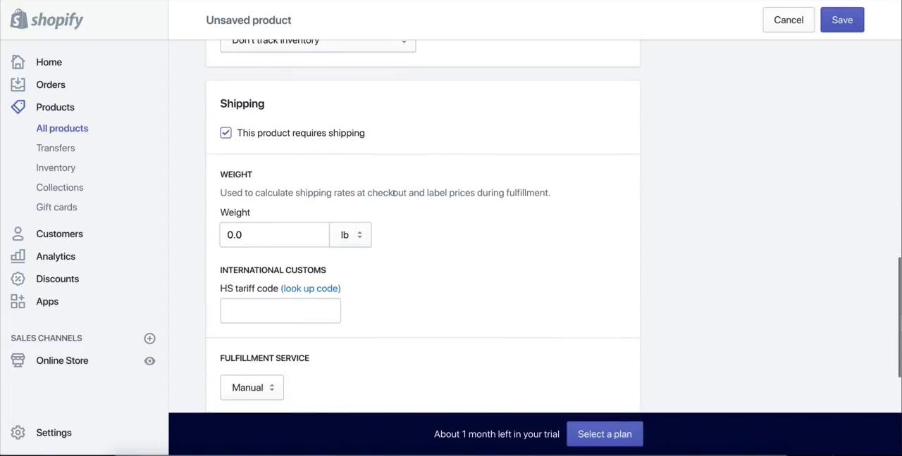
scroll(500, 267, "down", 2)
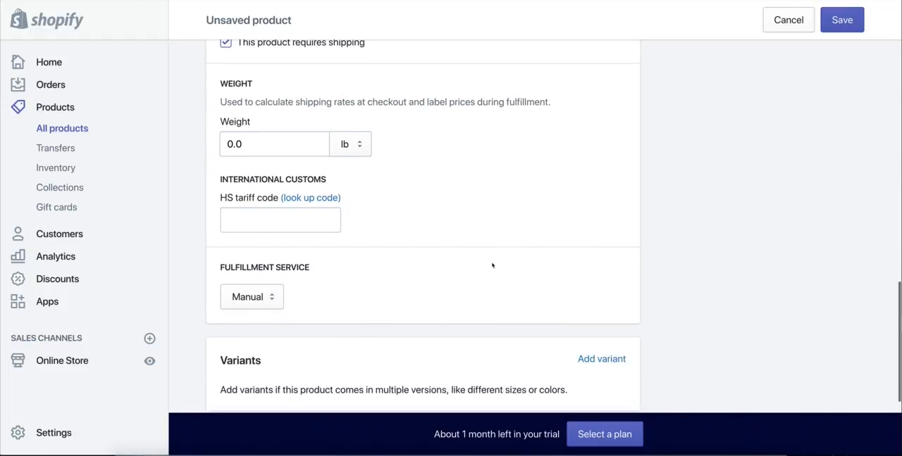
scroll(485, 265, "down", 3)
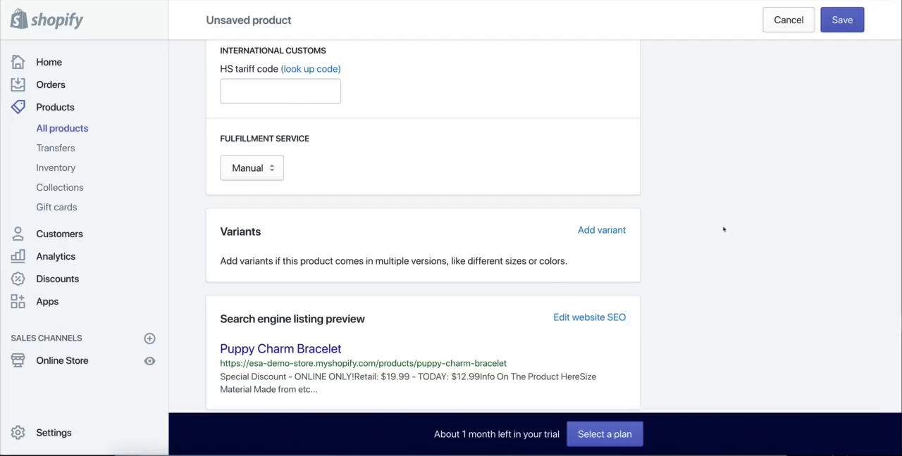
scroll(722, 230, "down", 2)
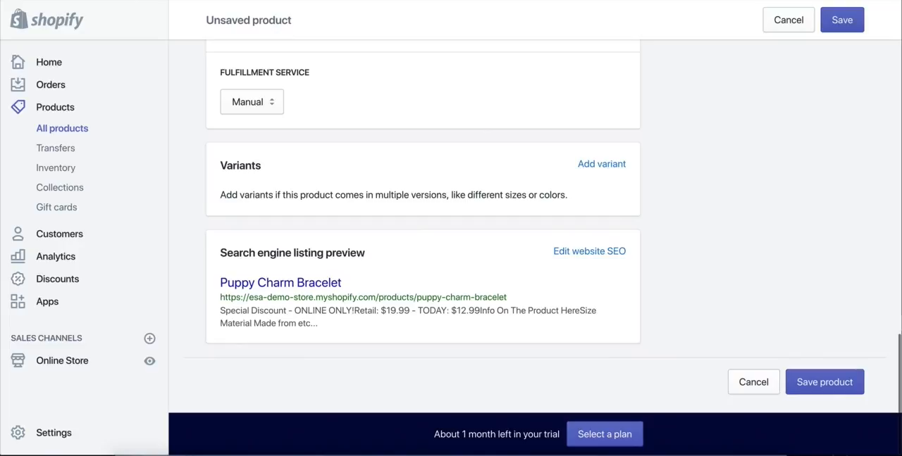
scroll(385, 177, "up", 10)
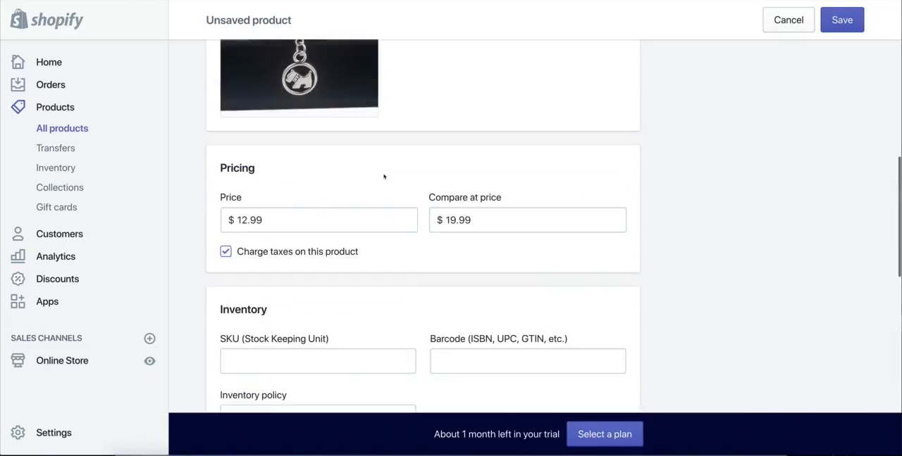
scroll(386, 179, "up", 4)
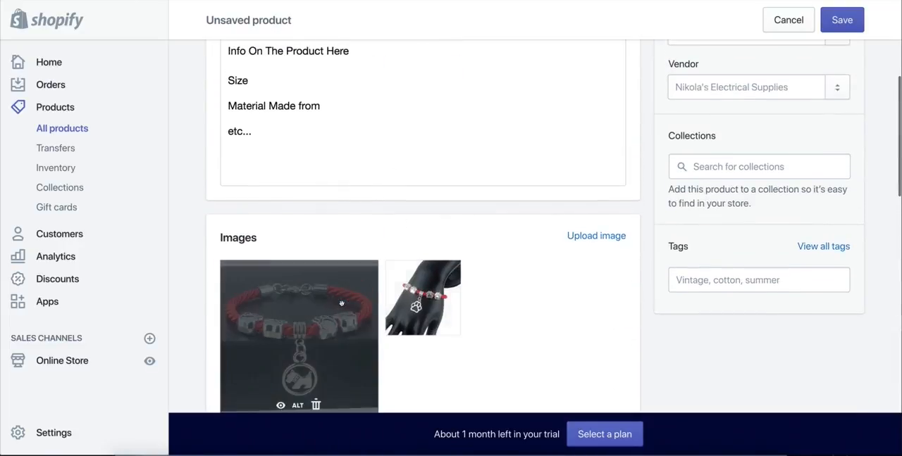
mouse_move(446, 303)
scroll(663, 238, "down", 8)
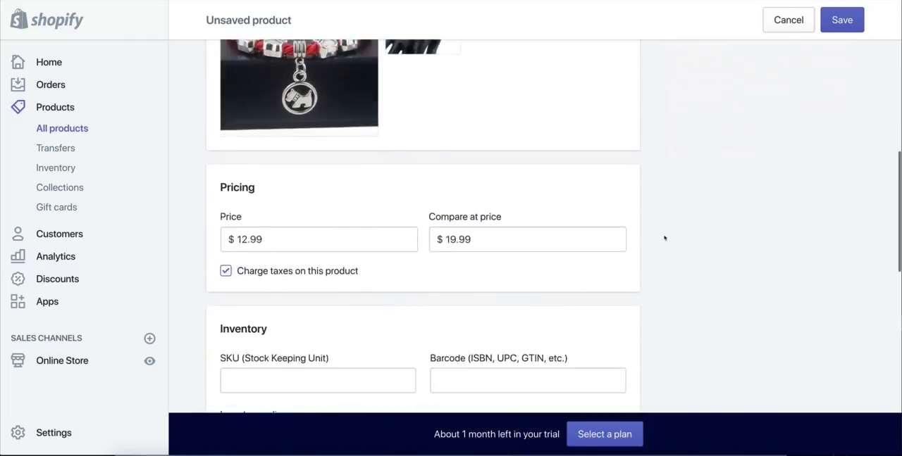
scroll(651, 239, "down", 10)
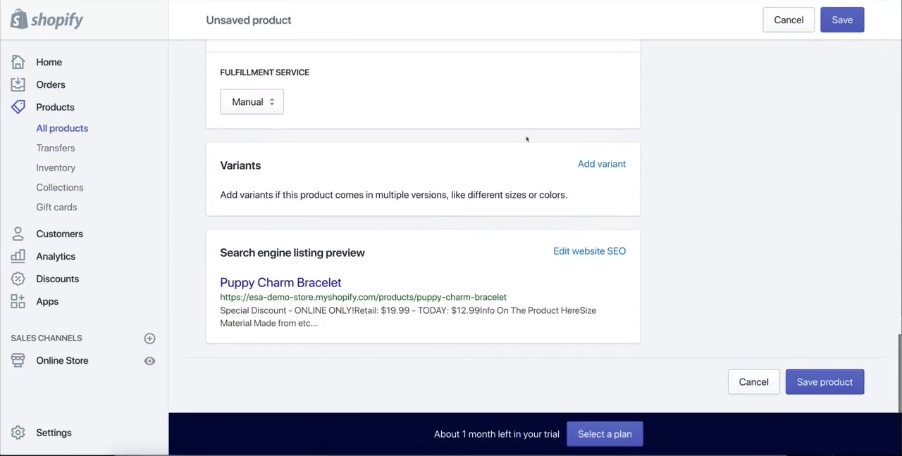
Step: Add a variant option named Style with the values Paw Print Charm and Puppy Charm
left_click(601, 163)
scroll(423, 211, "down", 1)
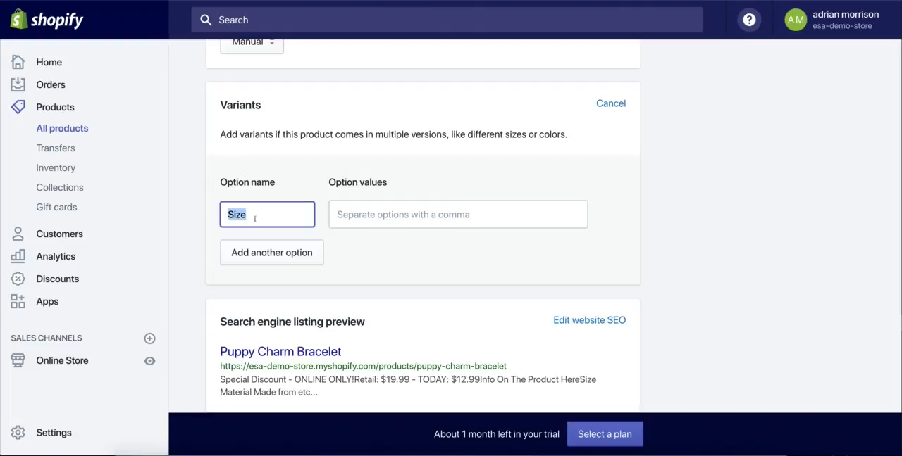
type("Style")
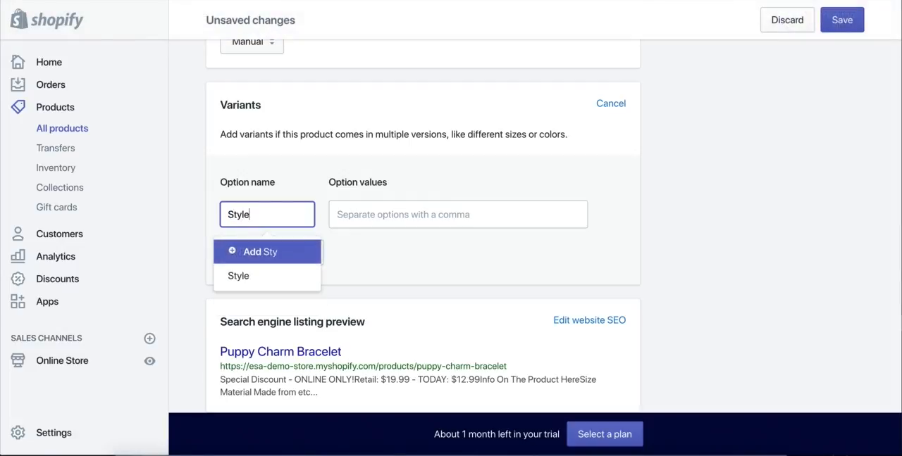
left_click(267, 248)
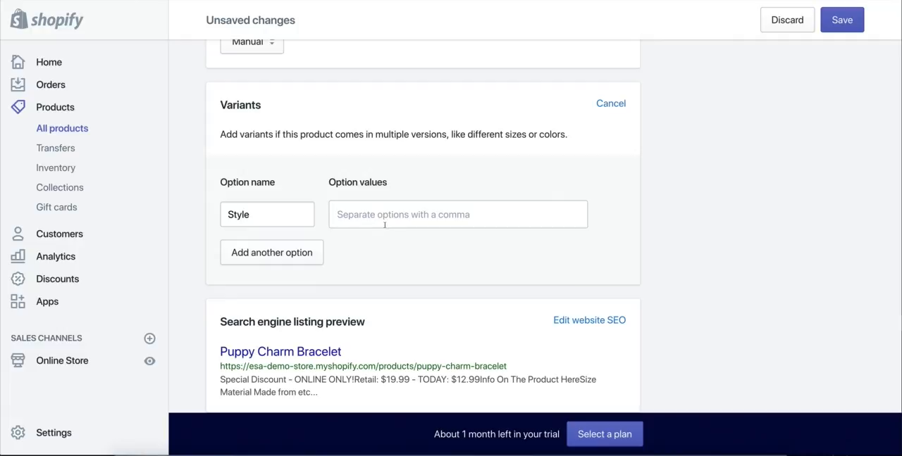
type("Paw Print Charm")
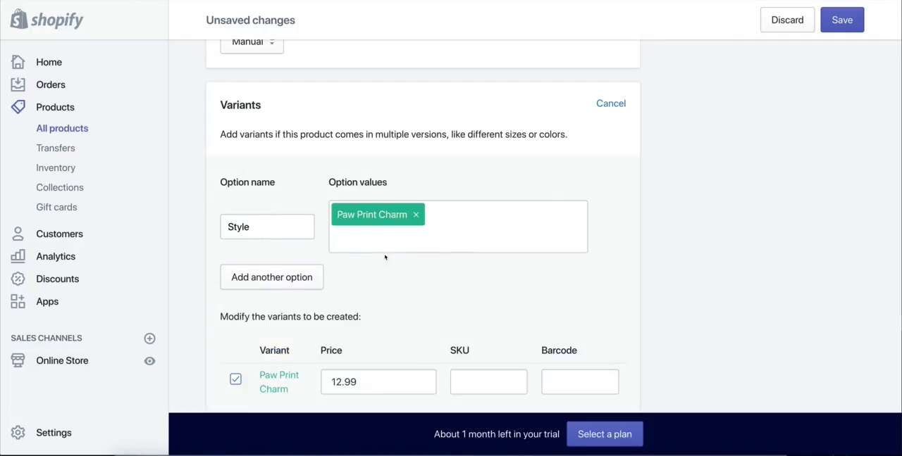
type(",Puppy Charm,")
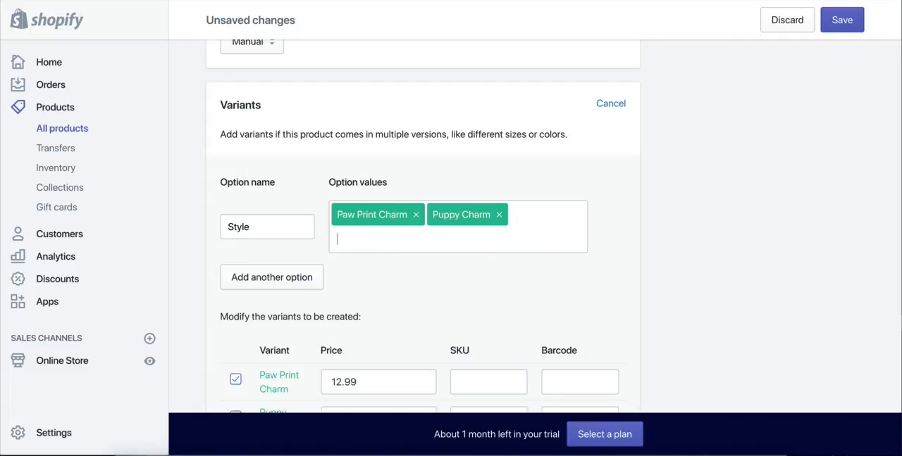
scroll(562, 218, "up", 10)
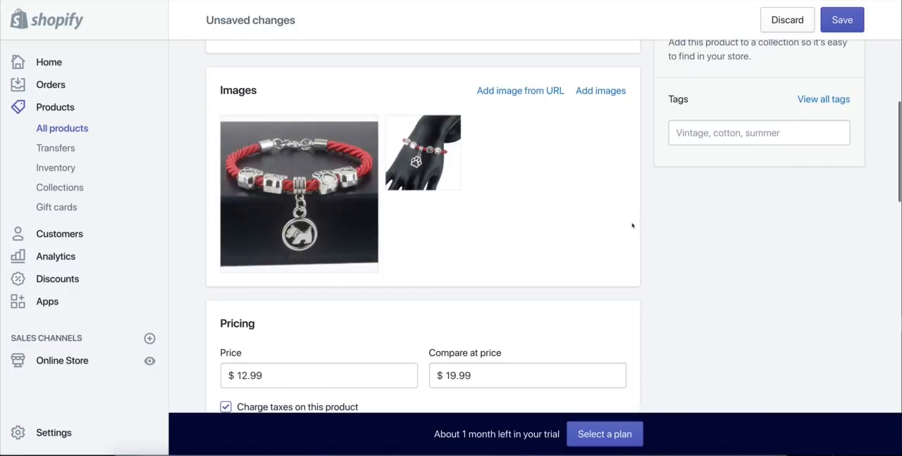
scroll(651, 223, "down", 10)
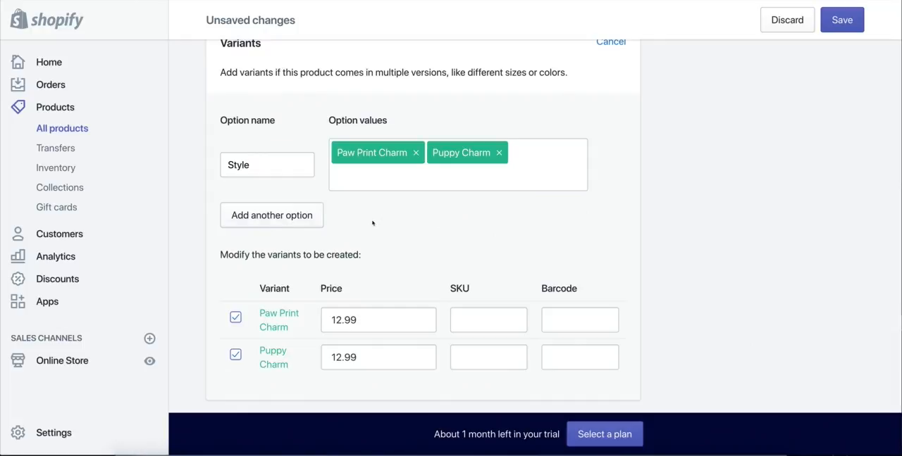
left_click(265, 223)
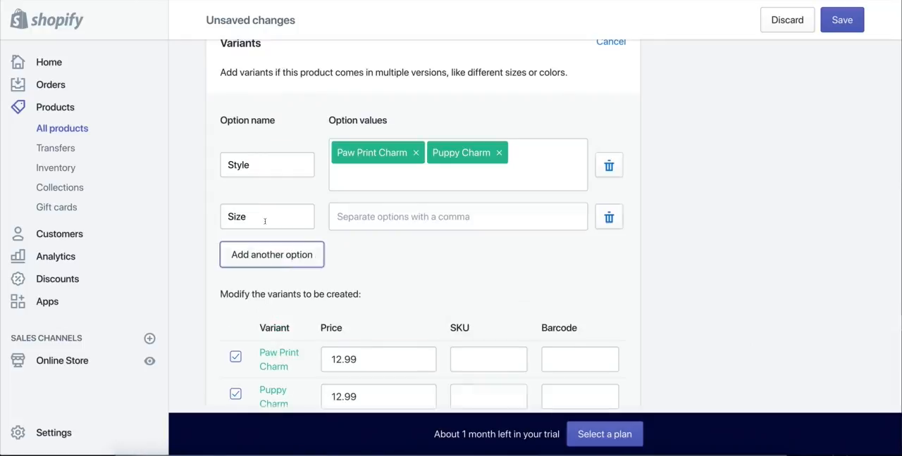
double_click(256, 217)
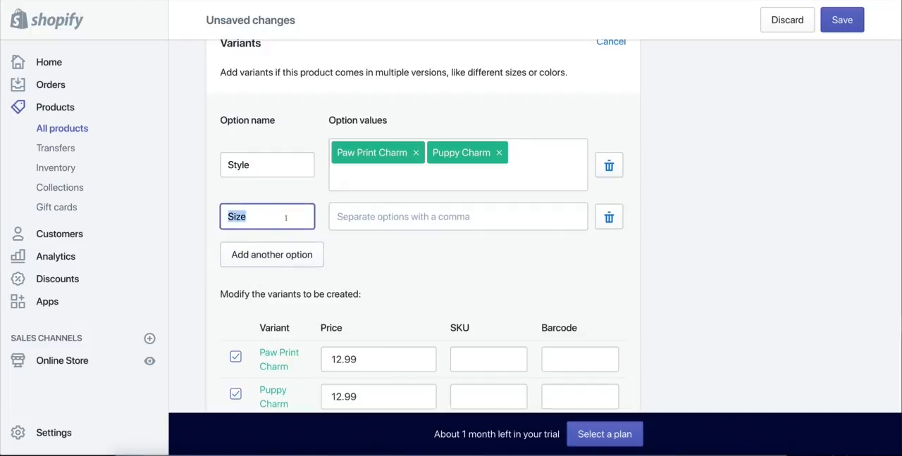
left_click(607, 220)
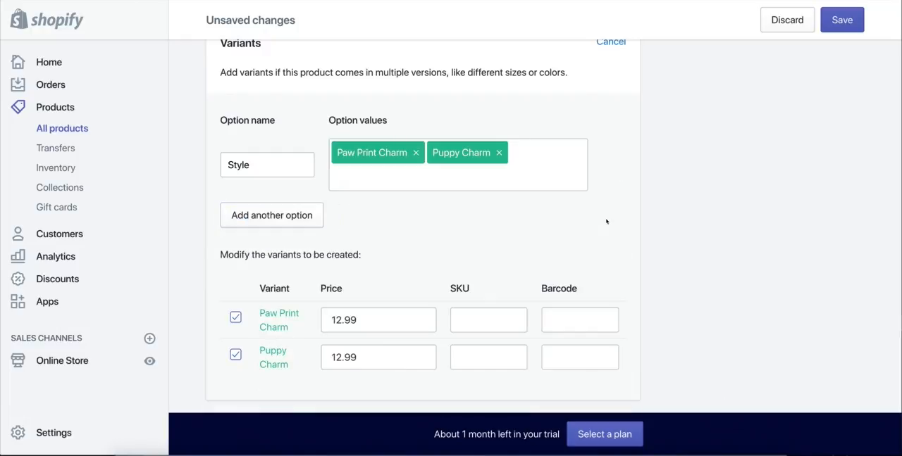
Step: Examine the prices of the Paw Print Charm and Puppy Charm variants and the search engine listing preview
scroll(669, 228, "down", 3)
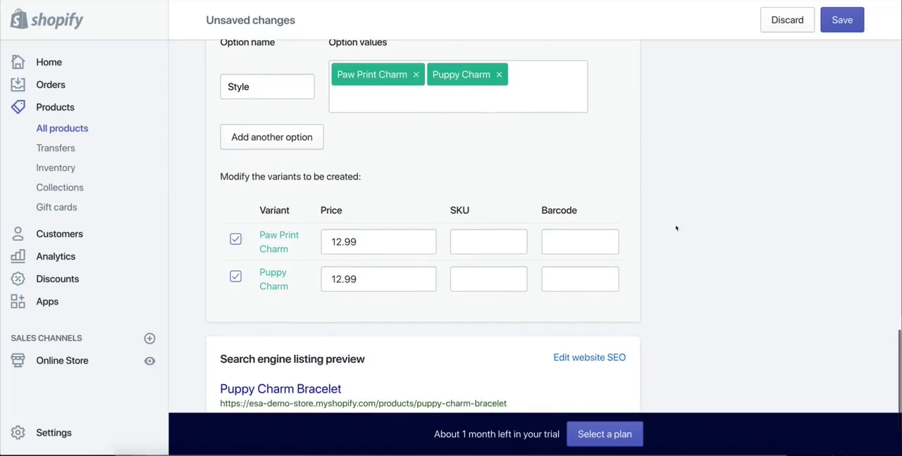
scroll(665, 227, "down", 2)
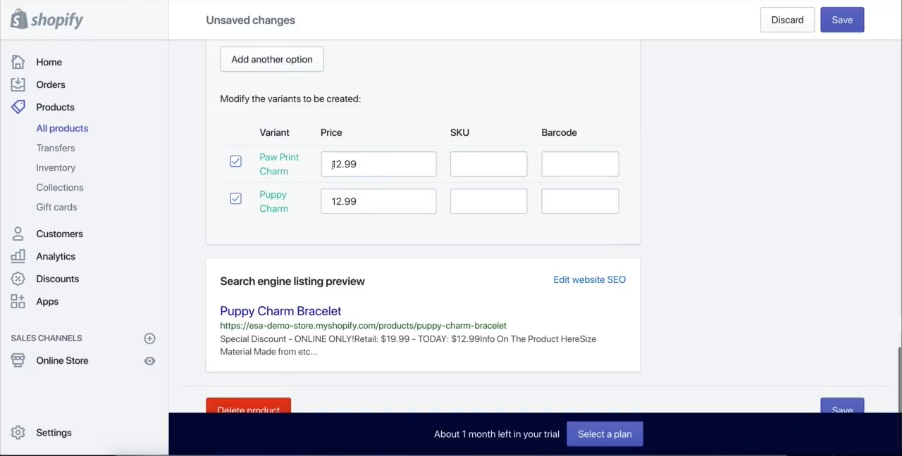
left_click(374, 164)
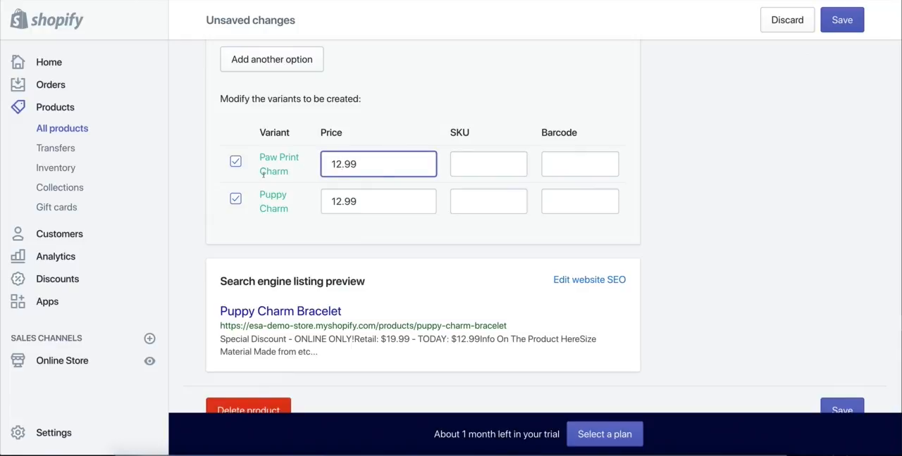
left_click_drag(345, 163, 329, 164)
left_click(746, 186)
scroll(658, 197, "up", 5)
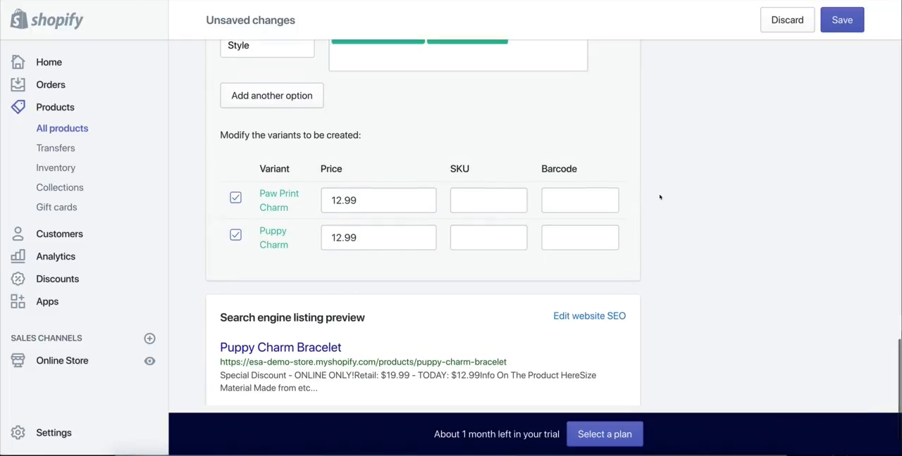
scroll(664, 195, "down", 3)
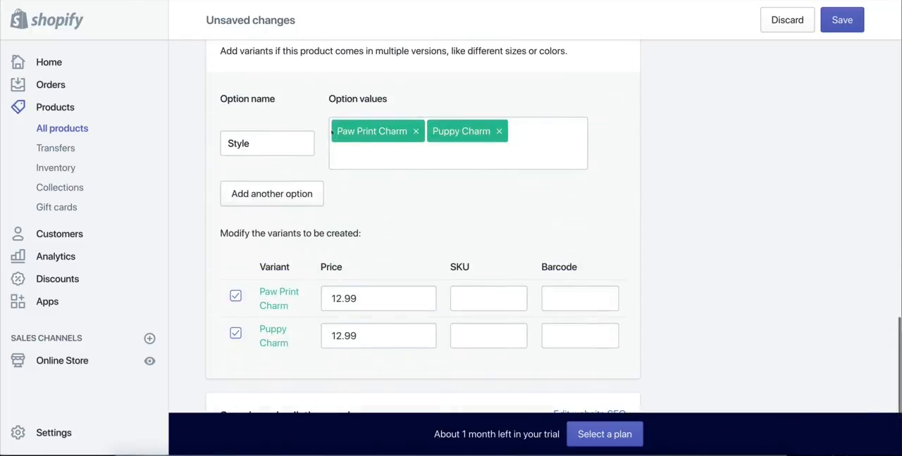
scroll(476, 302, "down", 2)
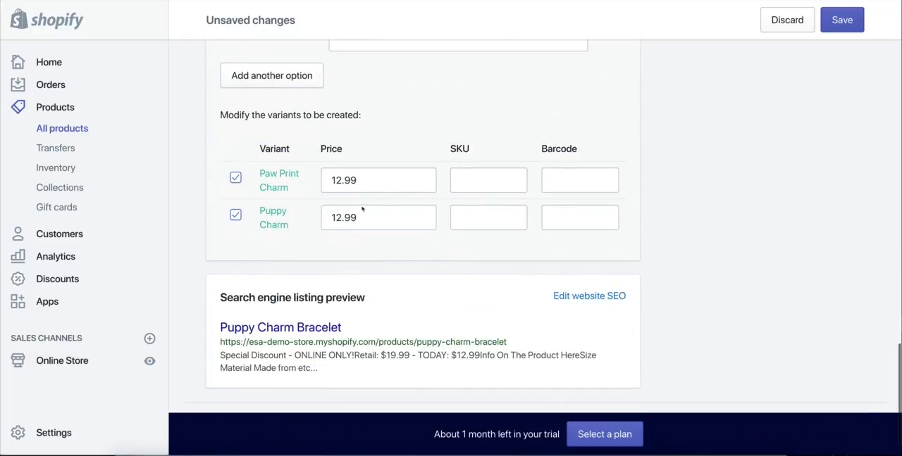
scroll(429, 286, "up", 10)
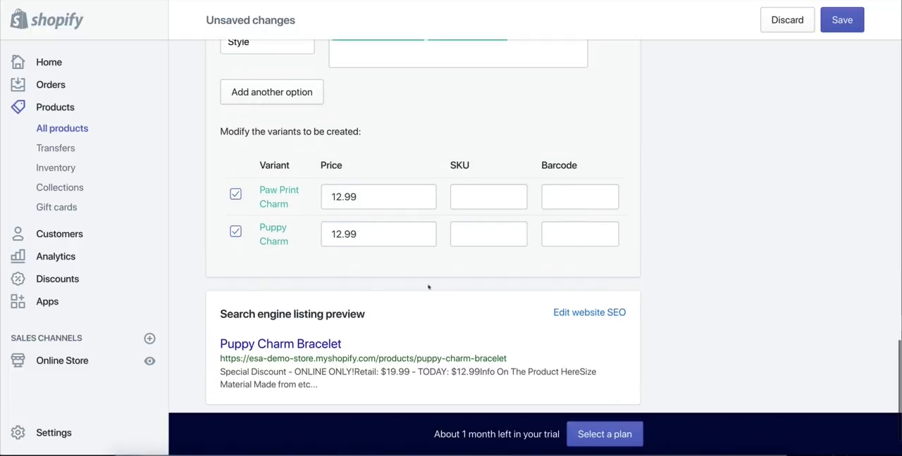
Step: Set the product type in the Organization section to bracelet
scroll(703, 331, "up", 5)
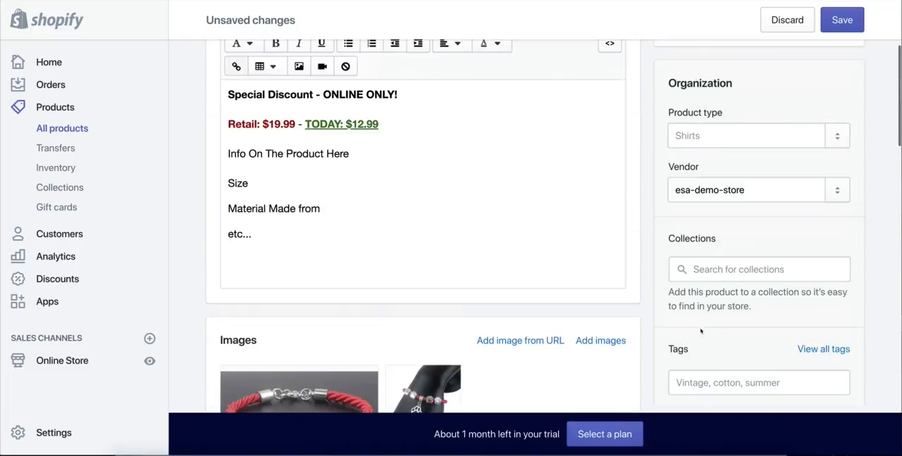
scroll(398, 304, "down", 1)
scroll(674, 288, "up", 4)
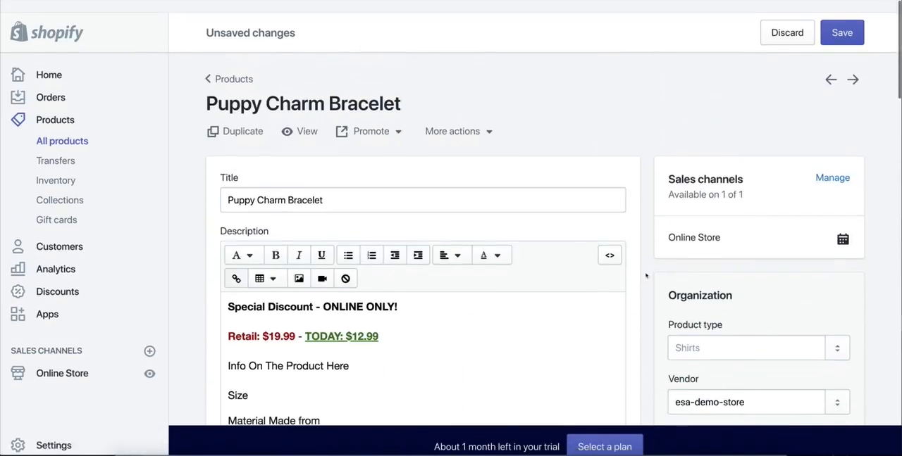
scroll(720, 257, "down", 1)
scroll(715, 233, "down", 2)
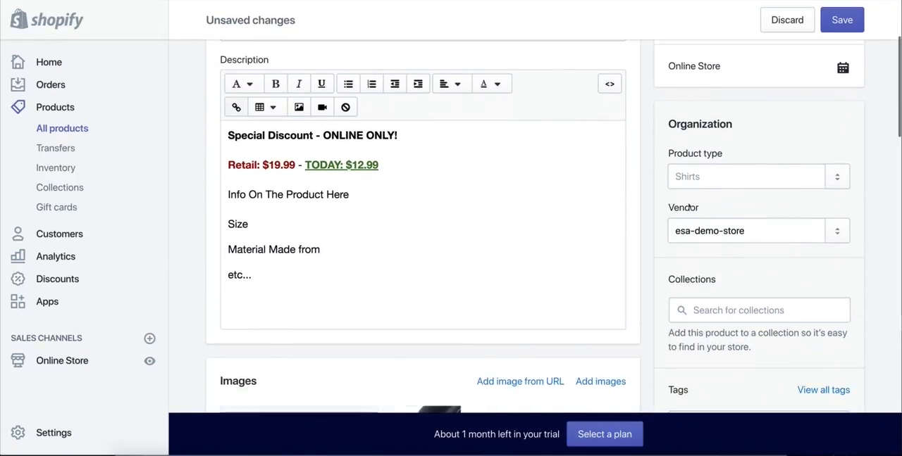
scroll(673, 204, "down", 1)
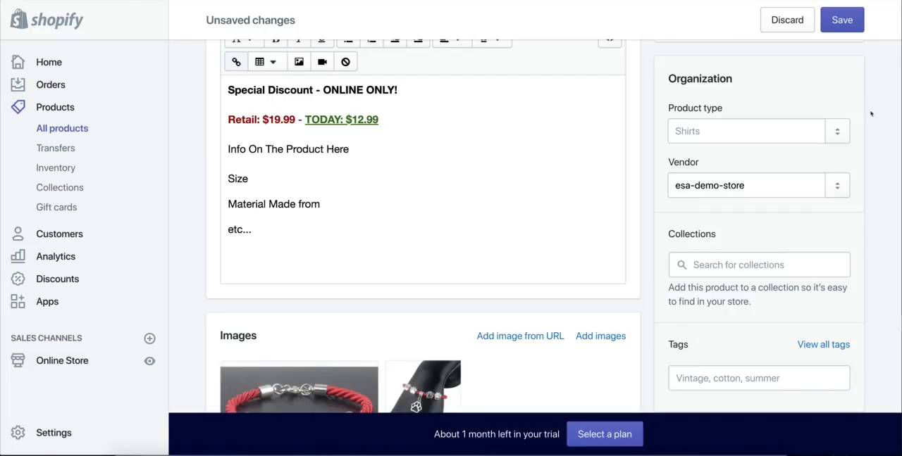
scroll(878, 131, "down", 1)
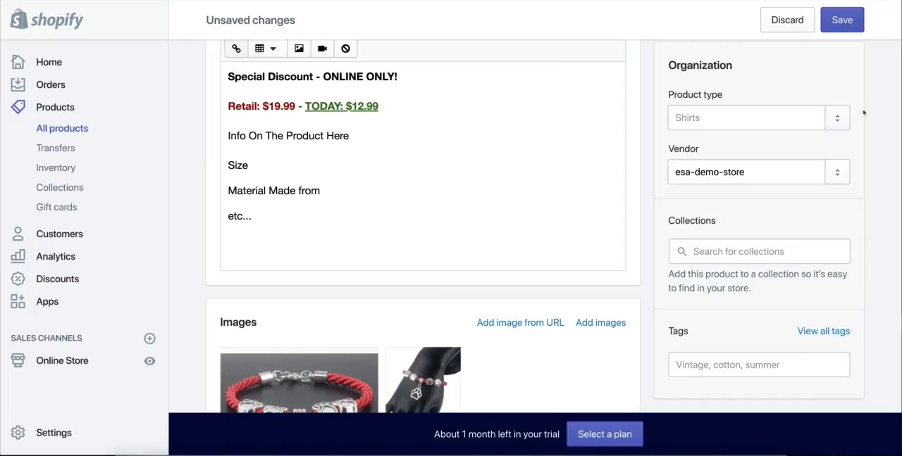
left_click_drag(661, 66, 738, 69)
left_click(738, 69)
left_click_drag(670, 94, 732, 98)
left_click(700, 105)
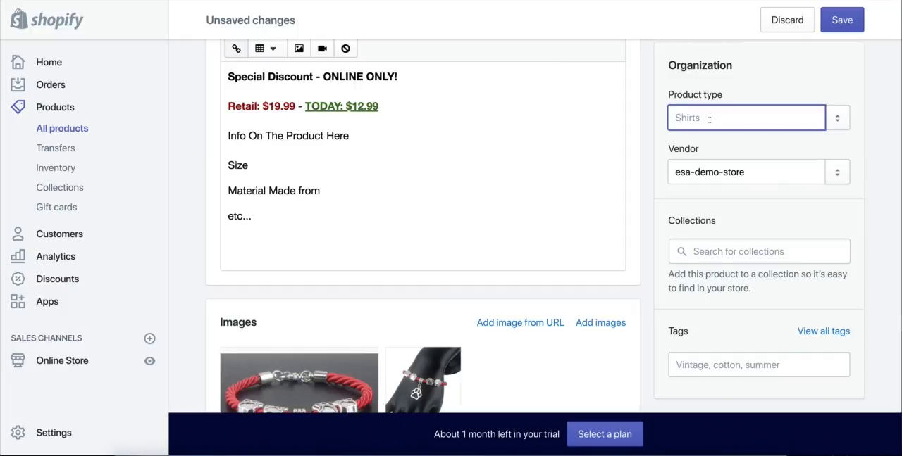
type("bracelet")
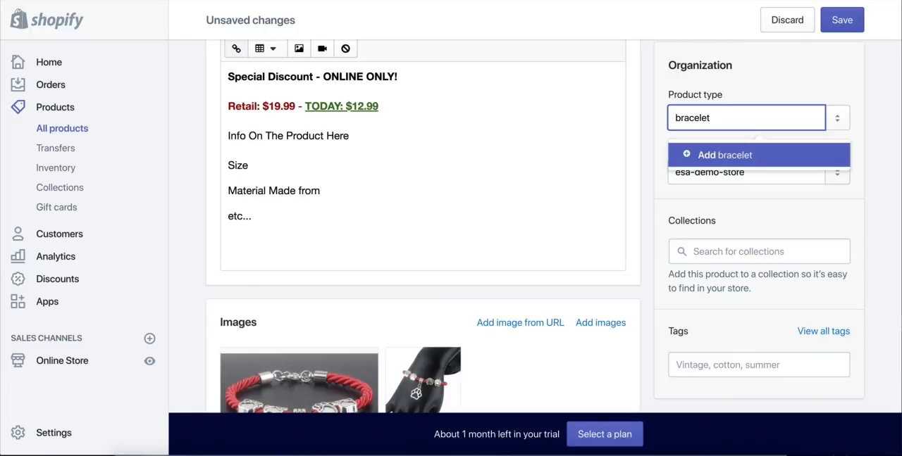
key("Return")
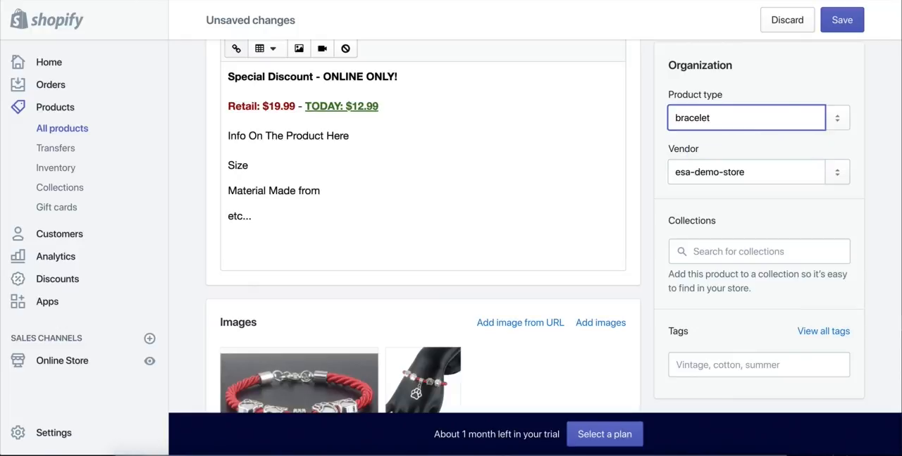
left_click(776, 80)
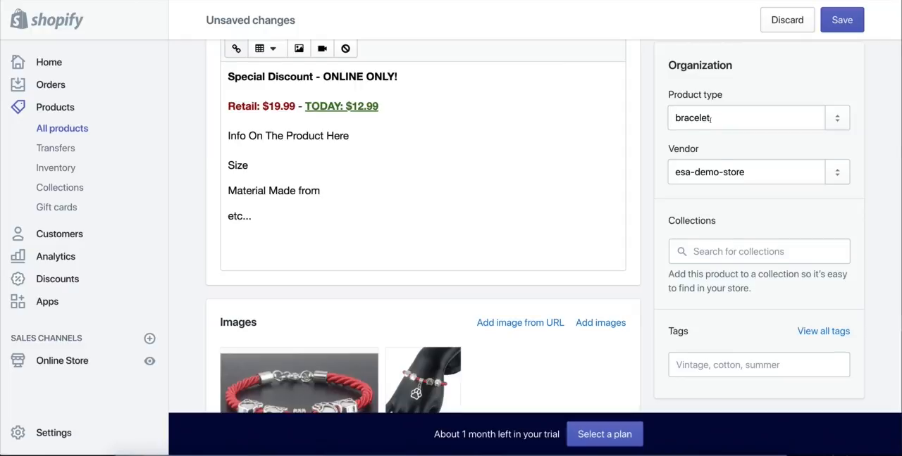
Step: Switch to the bracelet's AliExpress listing and copy the store name Offer Dropshipping Store for the product's Vendor field
scroll(710, 119, "up", 3)
scroll(690, 168, "down", 2)
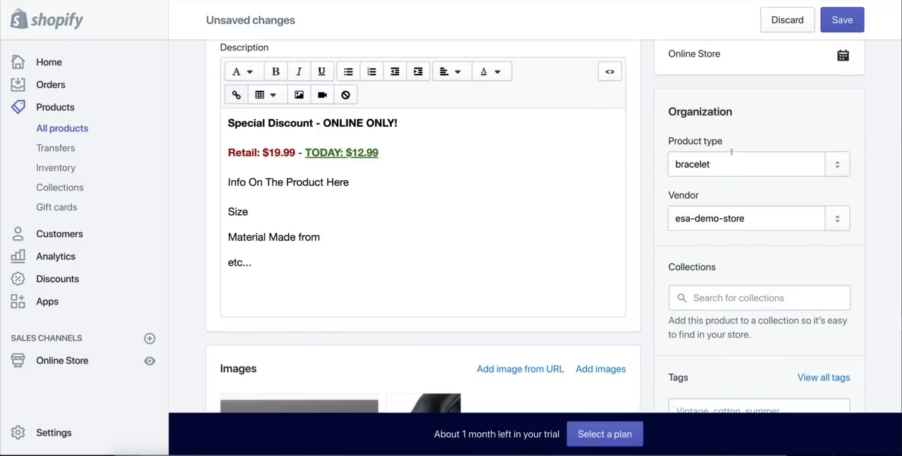
left_click(719, 195)
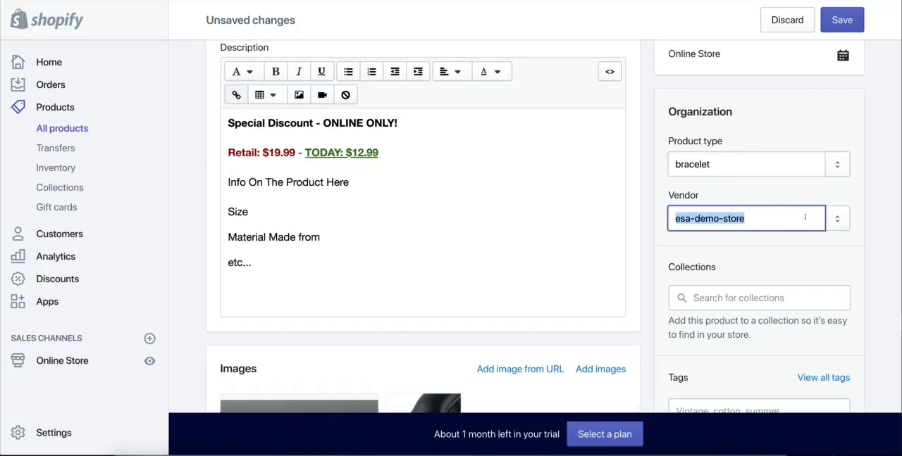
left_click(841, 221)
left_click(762, 197)
left_click(724, 220)
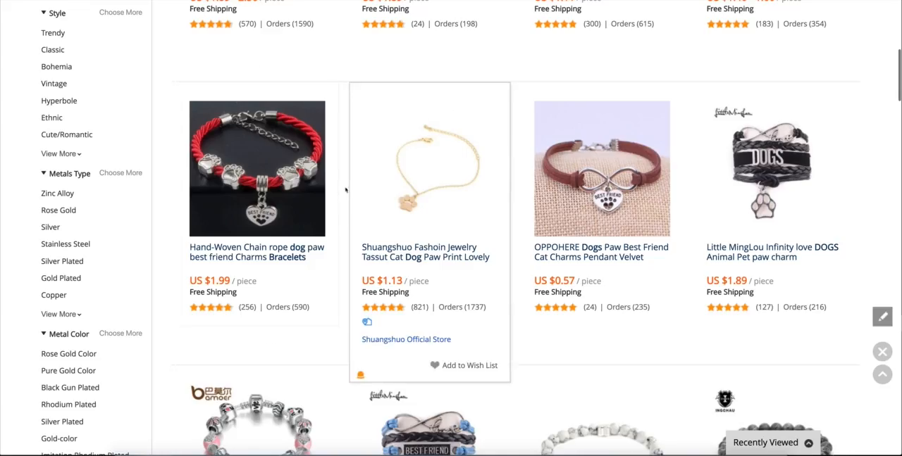
key("ctrl+Tab")
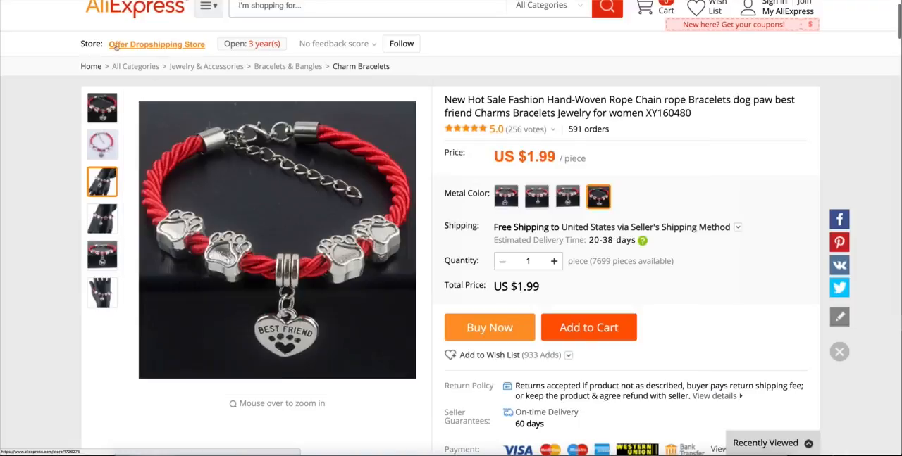
mouse_move(121, 45)
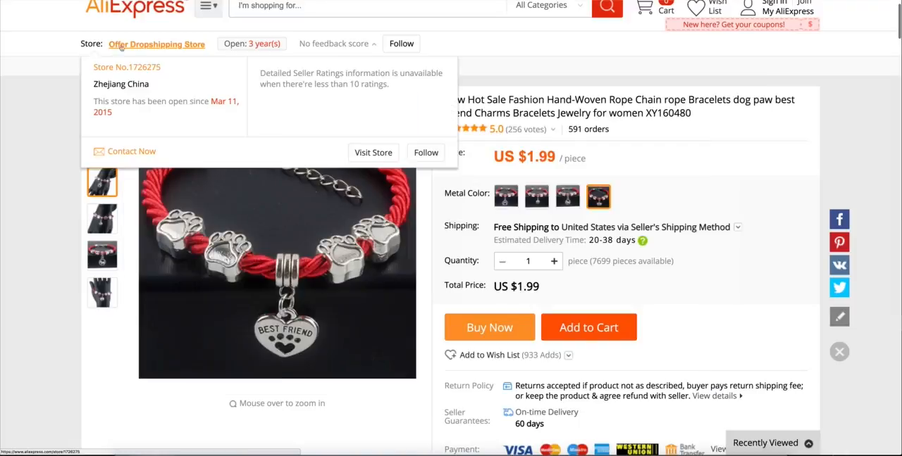
mouse_move(207, 47)
left_mouse_down()
mouse_move(169, 45)
mouse_move(207, 45)
left_mouse_up()
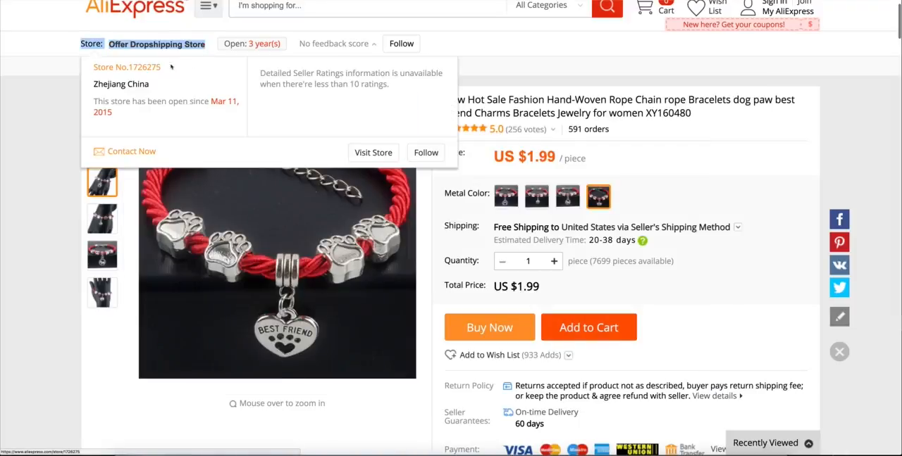
left_click(10, 134)
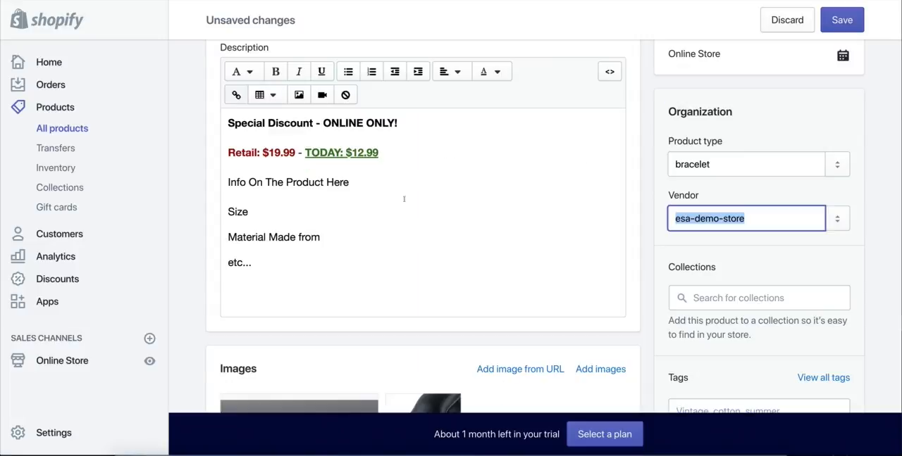
Step: Back in Shopify, replace the vendor with the copied Offer Dropshipping Store, removing the "Store:" prefix
double_click(774, 218)
left_click_drag(774, 218, 670, 218)
type("Store:Offer Dropshipping Store")
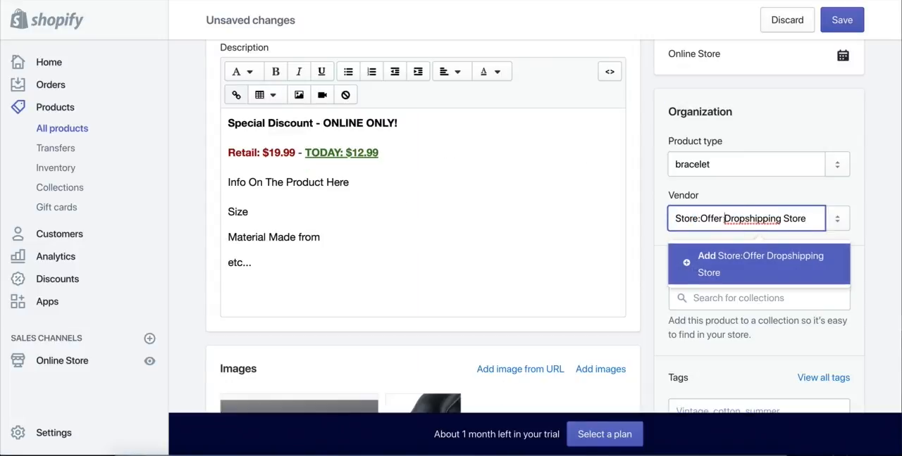
left_click_drag(702, 219, 671, 221)
key("BackSpace")
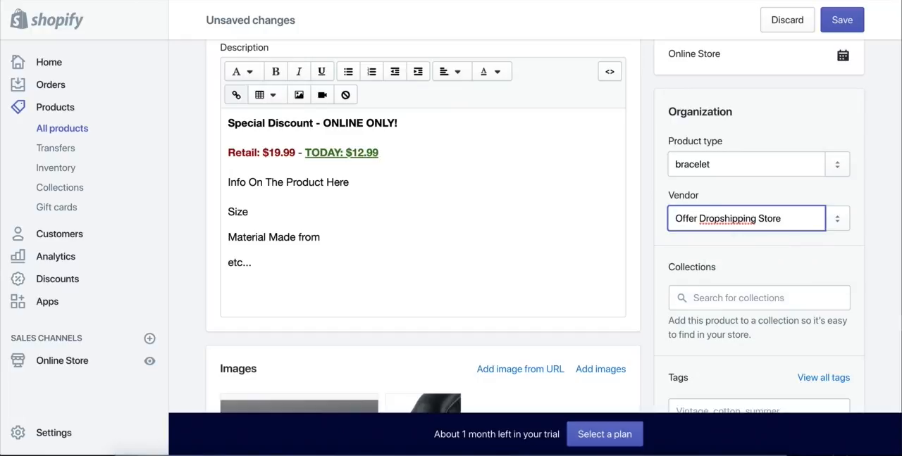
left_click(656, 233)
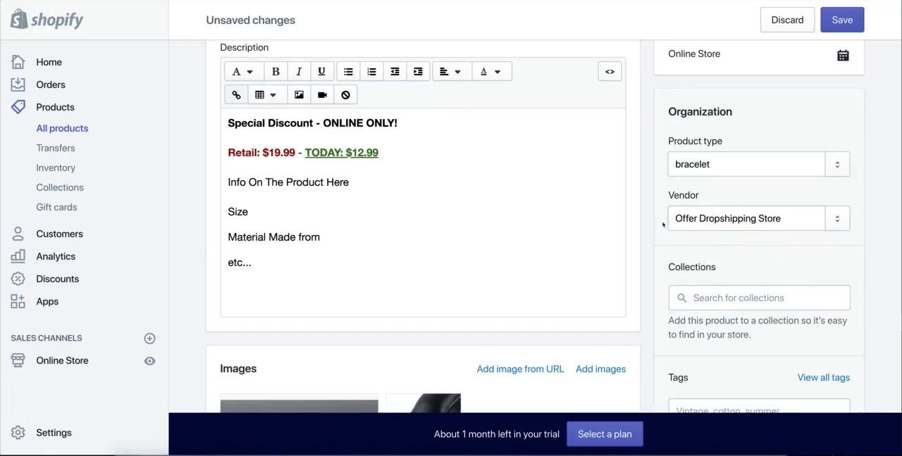
Step: Examine which collections the product could be assigned to in the Organization section, leaving the Collections field empty
scroll(658, 224, "down", 2)
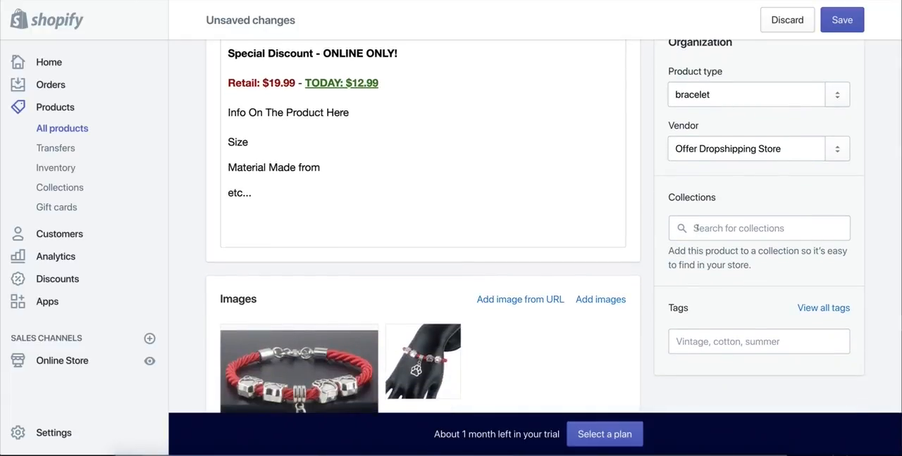
left_click(695, 228)
left_click(656, 208)
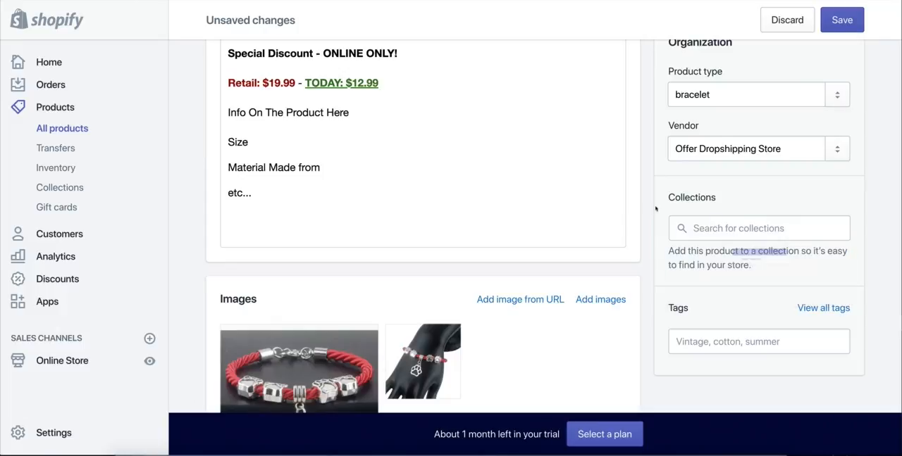
scroll(656, 208, "up", 1)
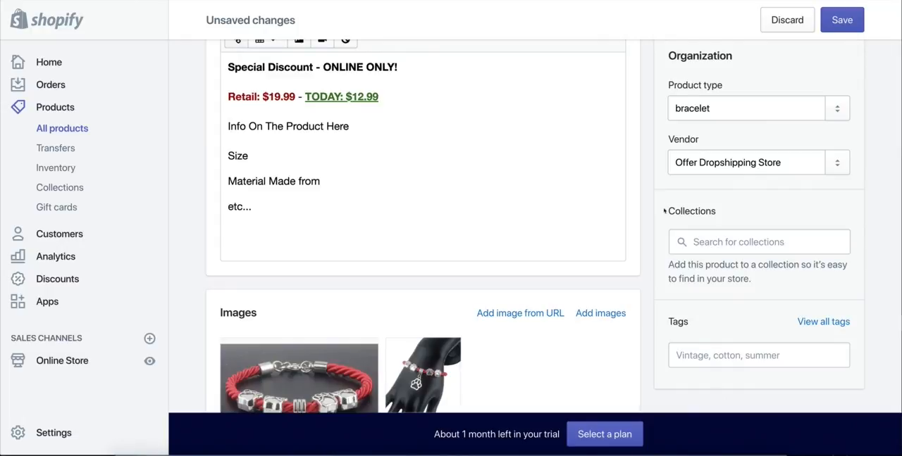
left_click(746, 210)
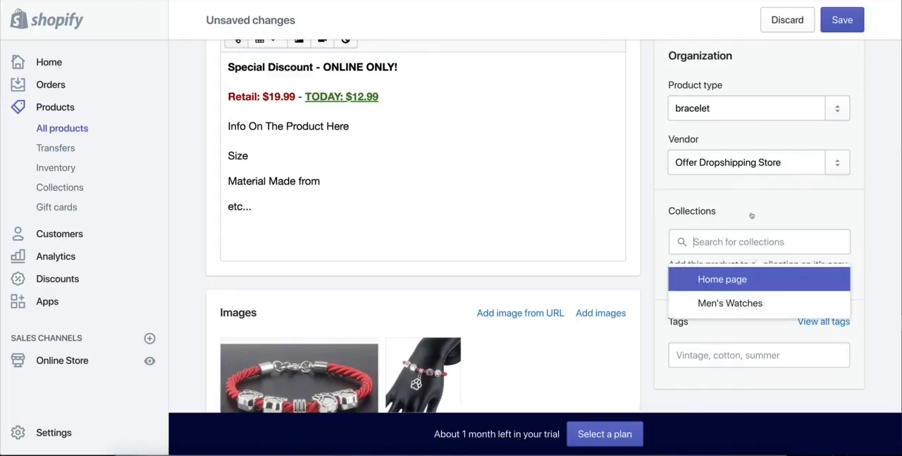
left_click(664, 211)
scroll(664, 211, "up", 2)
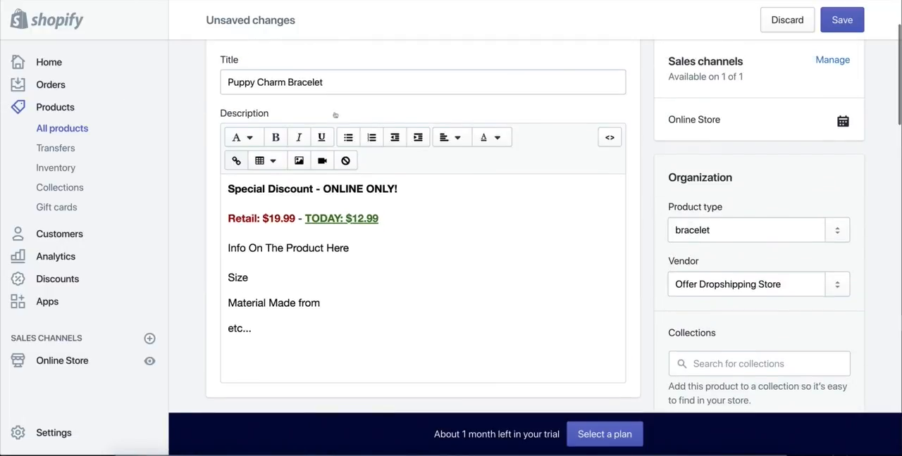
left_click_drag(218, 59, 246, 61)
scroll(634, 191, "down", 1)
scroll(646, 196, "down", 3)
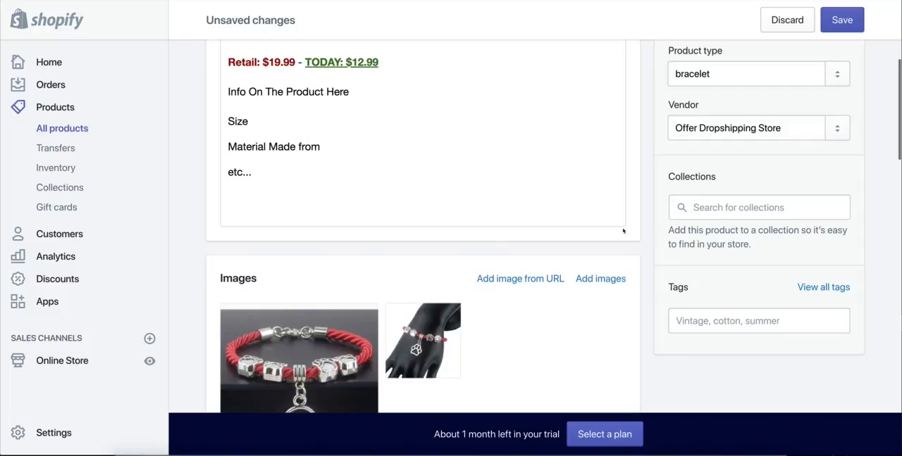
scroll(416, 366, "down", 2)
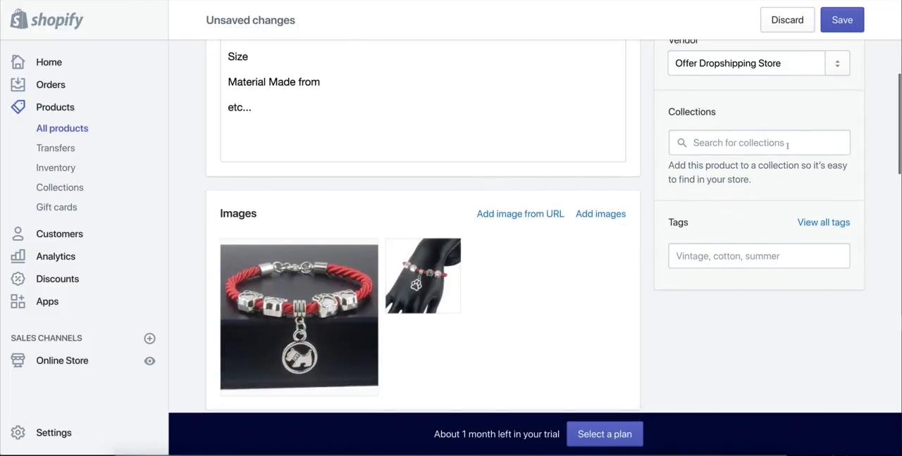
left_click(695, 145)
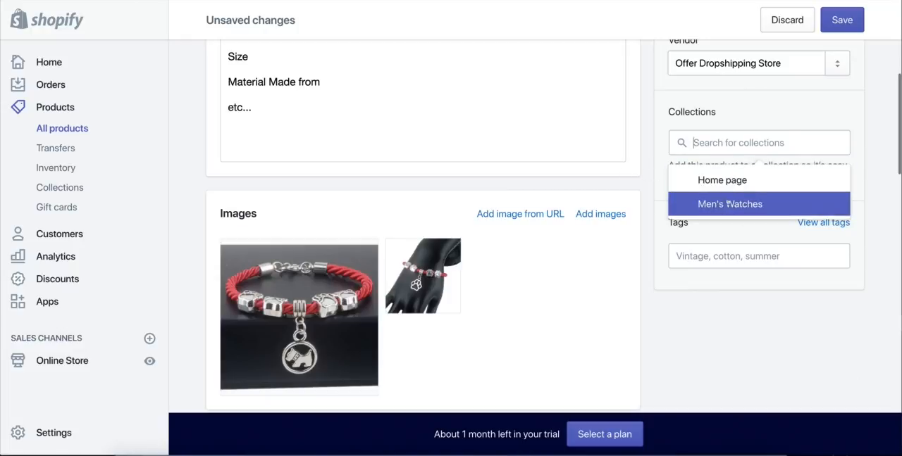
left_click(648, 319)
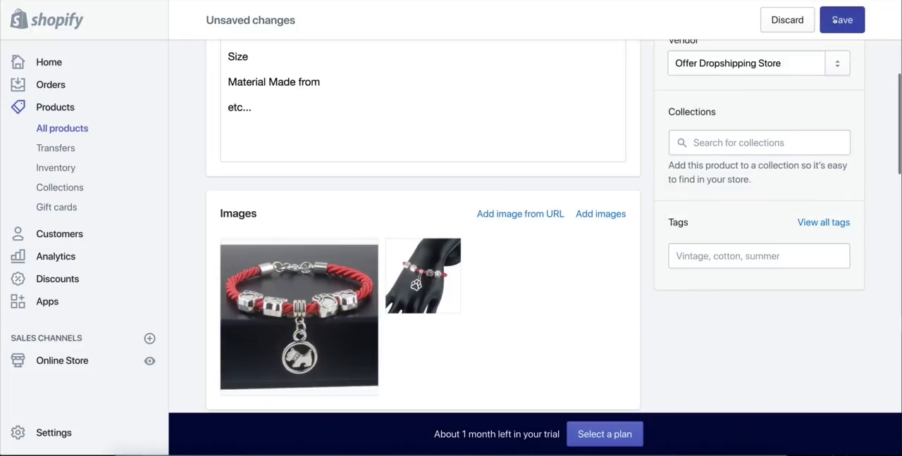
Step: Save the Puppy Charm Bracelet product and open its page in the online store
left_click(838, 20)
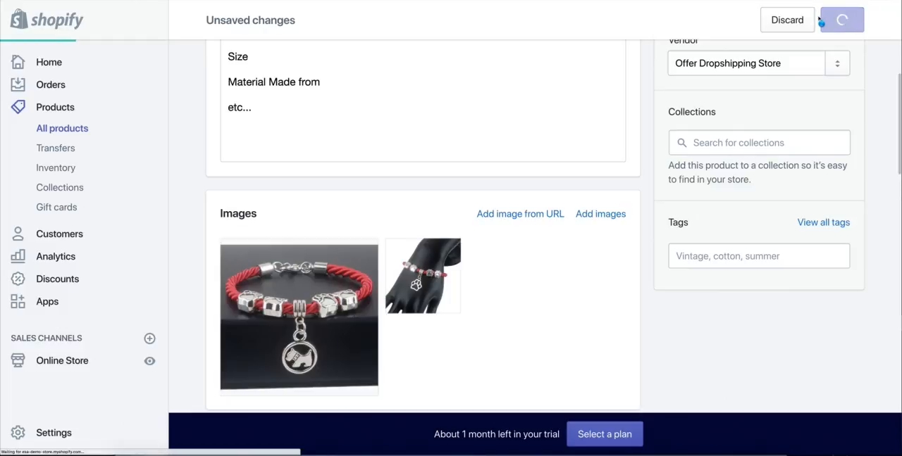
scroll(628, 230, "up", 5)
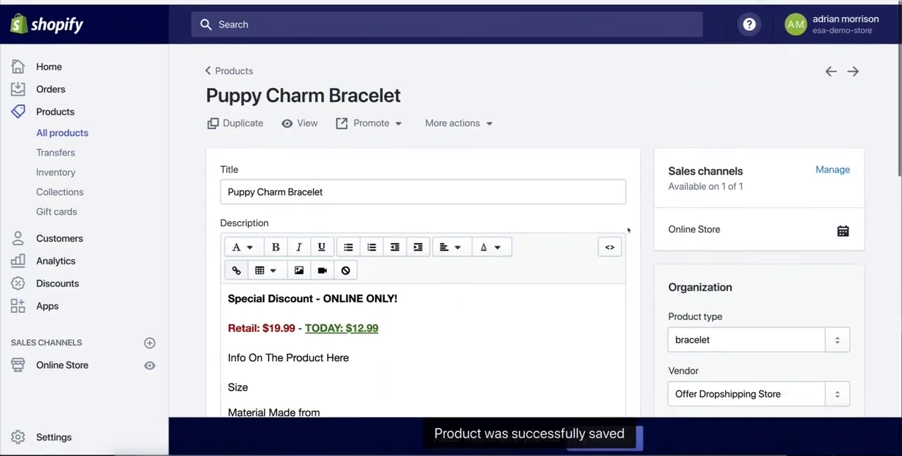
left_click(308, 124)
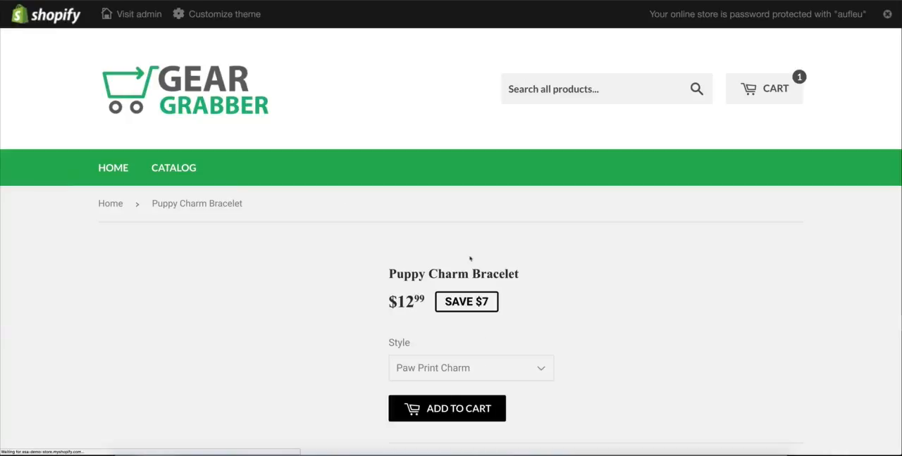
Step: Examine the storefront page's sale price, savings badge, images and description for the Puppy Charm Bracelet
scroll(473, 258, "down", 2)
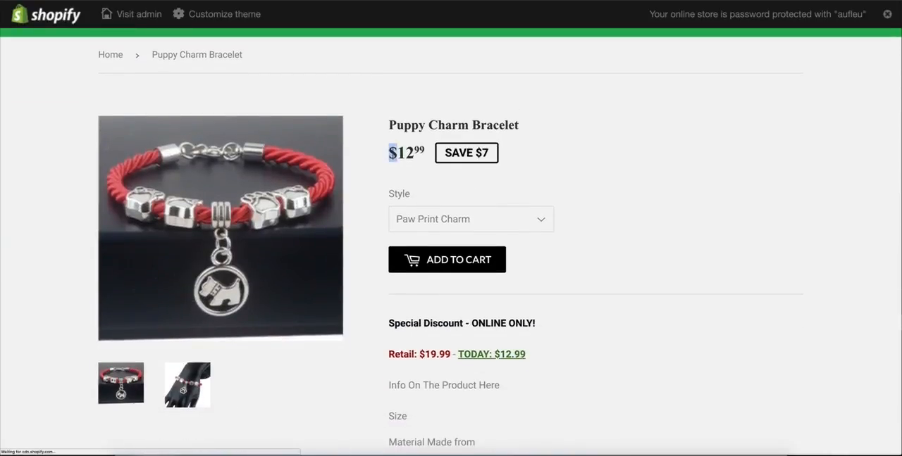
left_click_drag(393, 153, 424, 156)
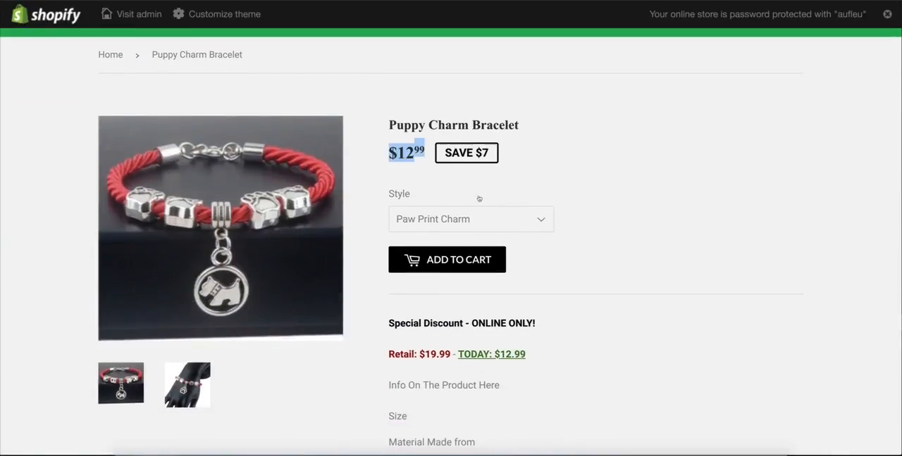
left_click(496, 155)
scroll(537, 209, "down", 1)
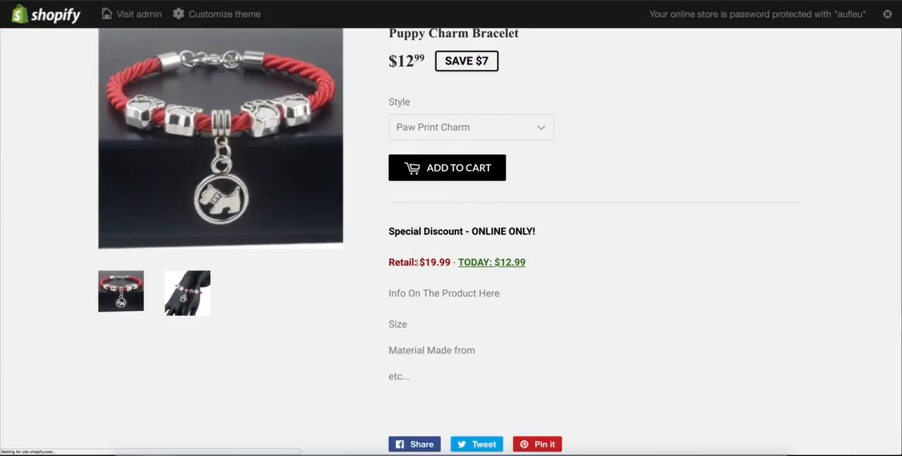
left_click_drag(387, 262, 513, 325)
left_click(523, 336)
scroll(500, 337, "up", 1)
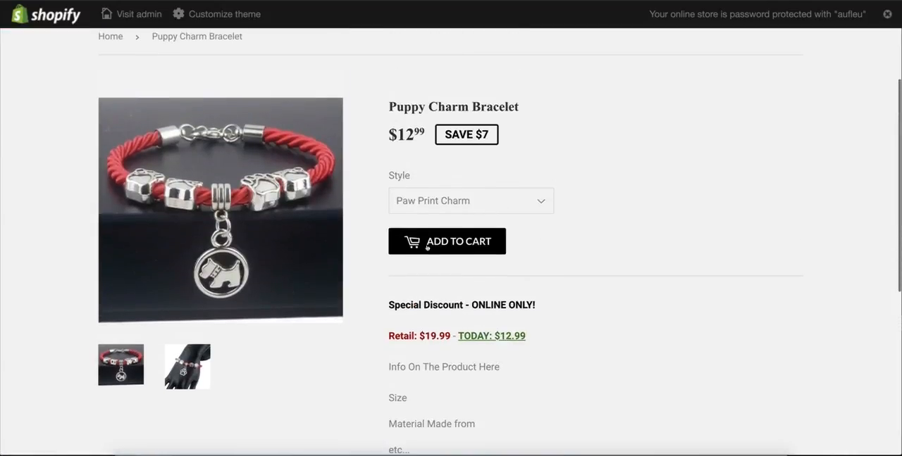
Step: Switch the storefront Style option to Puppy Charm and back to Paw Print Charm to check the displayed image
left_click(455, 201)
left_click(448, 217)
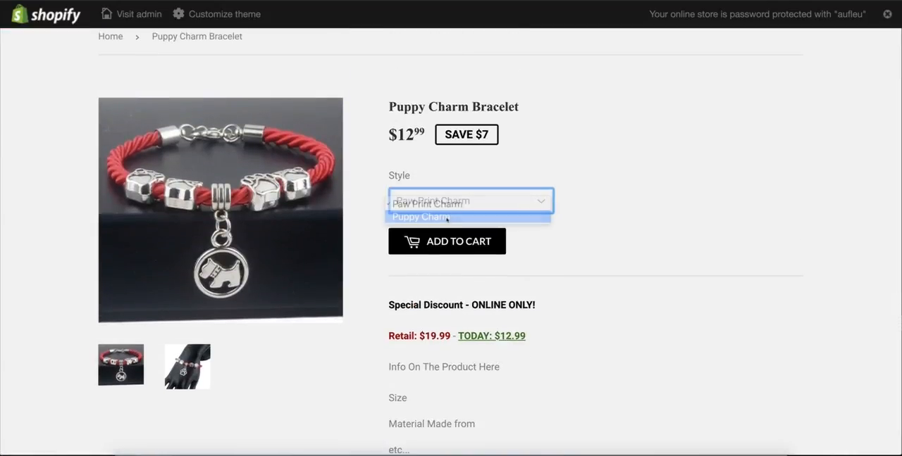
left_click(502, 204)
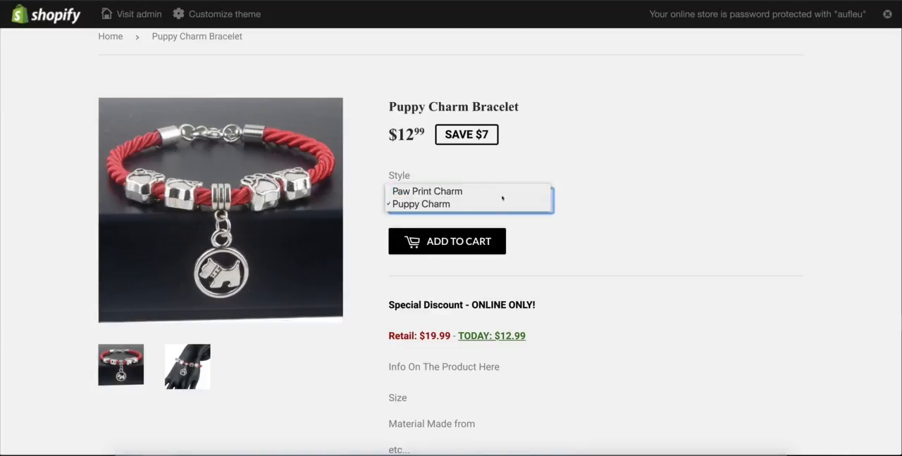
left_click(500, 192)
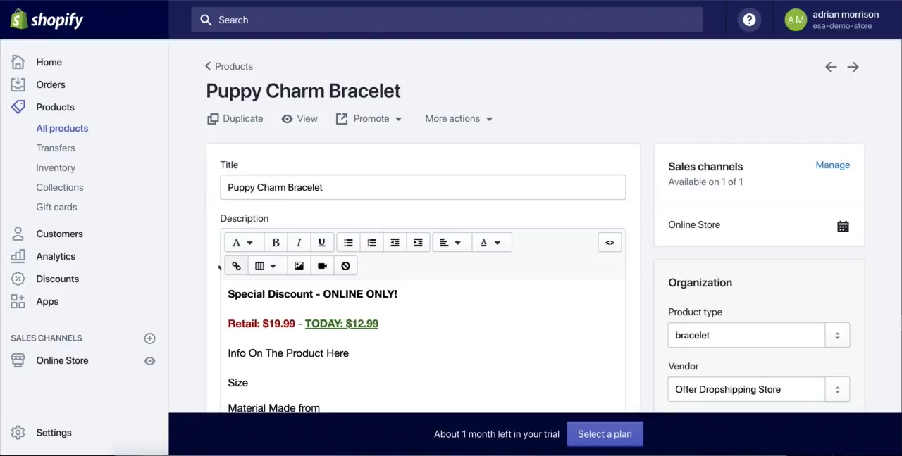
Step: Back in the Shopify admin, assign the image of the paw print bracelet on a black hand to the Paw Print Charm variant
scroll(226, 259, "down", 5)
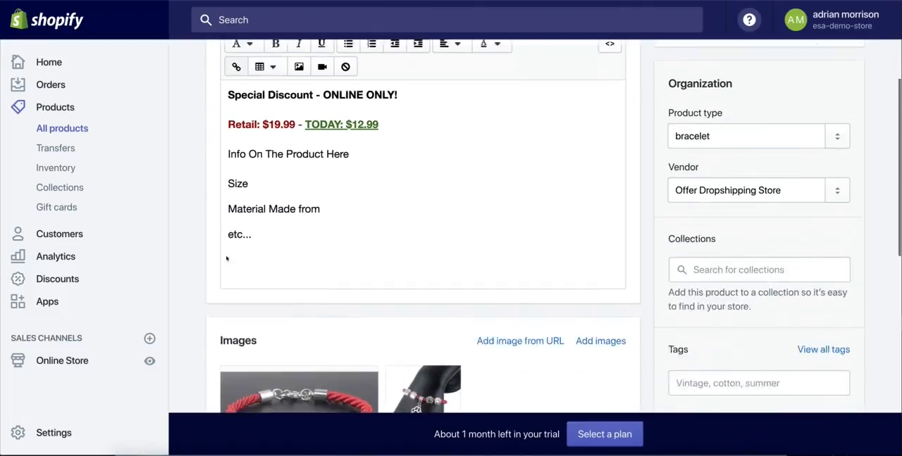
scroll(226, 259, "down", 5)
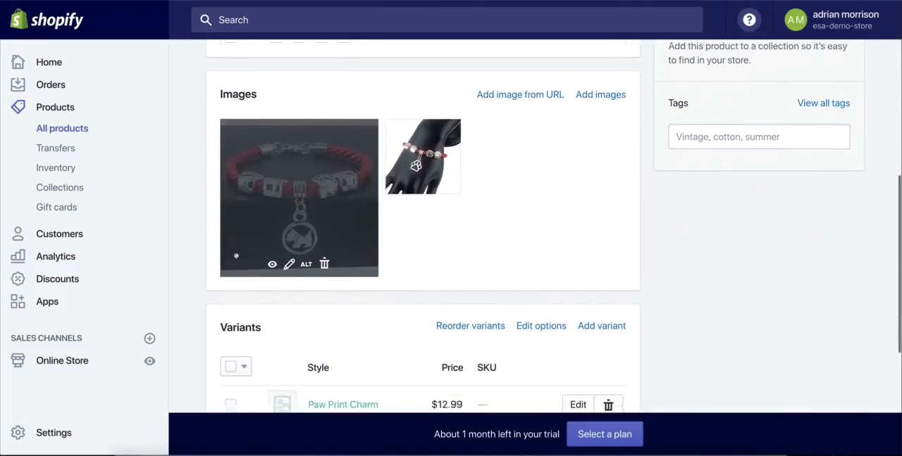
scroll(236, 256, "down", 3)
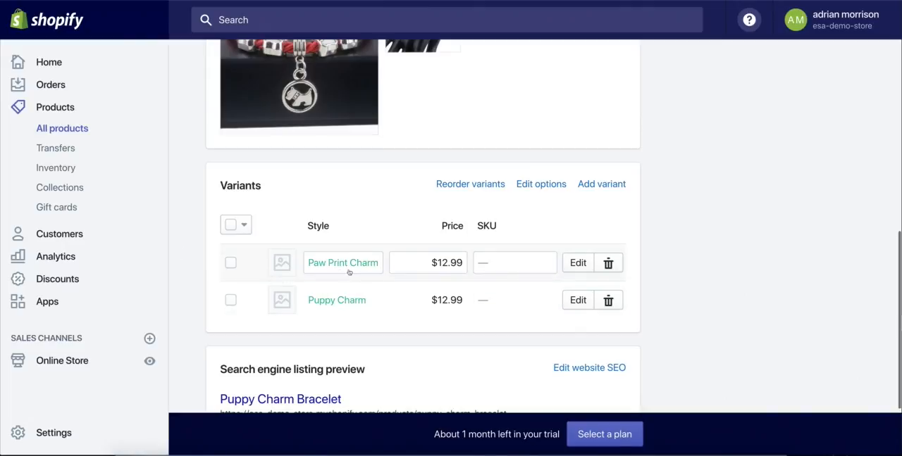
left_click(285, 271)
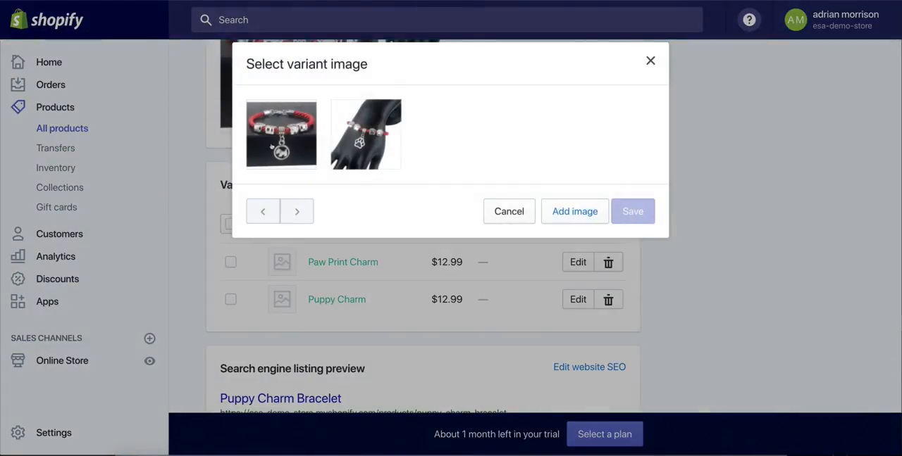
left_click(366, 133)
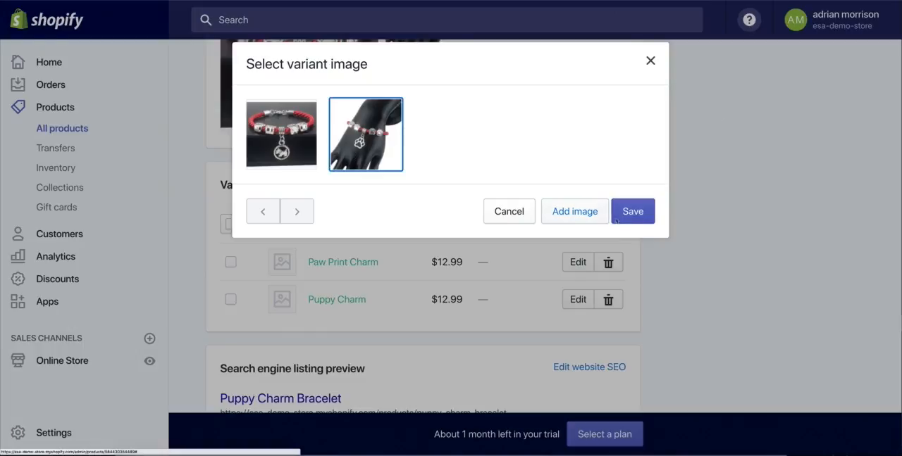
left_click(632, 212)
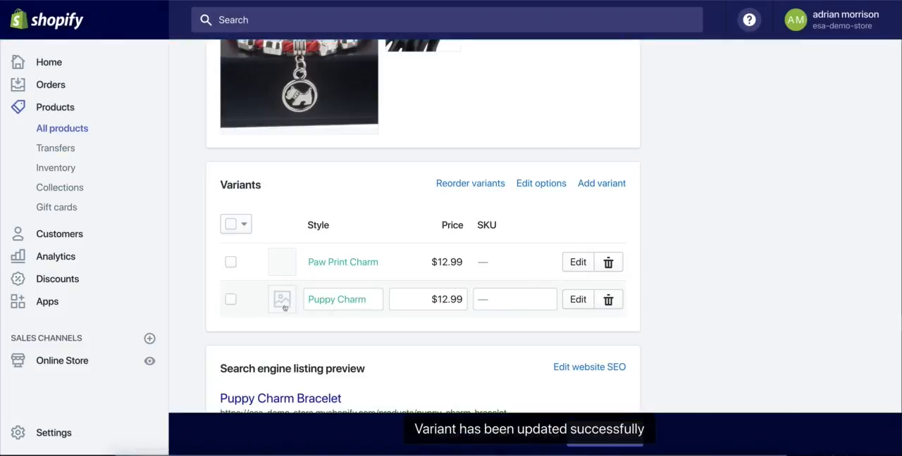
Step: Assign the image of the red bracelet with the round dog pendant to the Puppy Charm variant
left_click(281, 299)
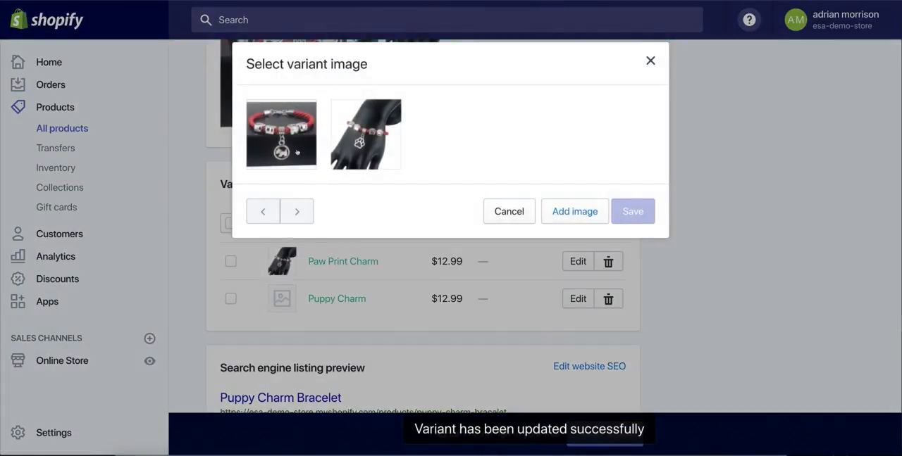
left_click(297, 152)
left_click(631, 214)
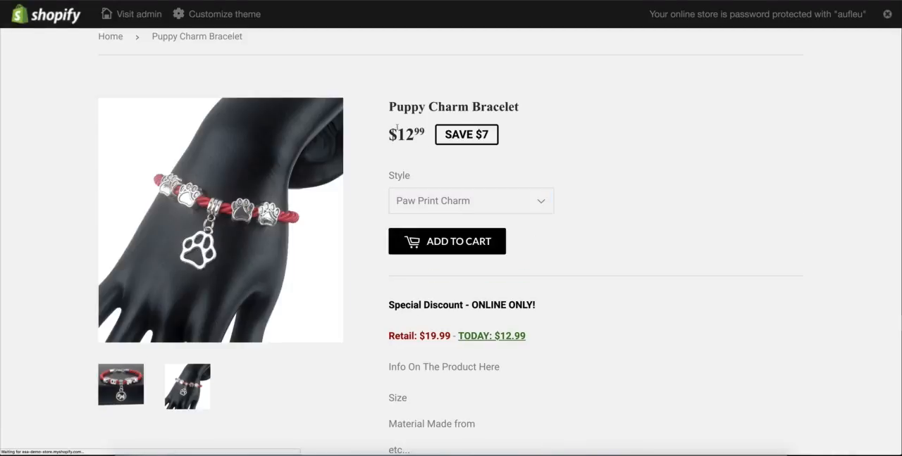
Step: On the storefront page, alternate the Style option between Paw Print Charm and Puppy Charm to check each variant's image
left_click(442, 200)
left_click(438, 217)
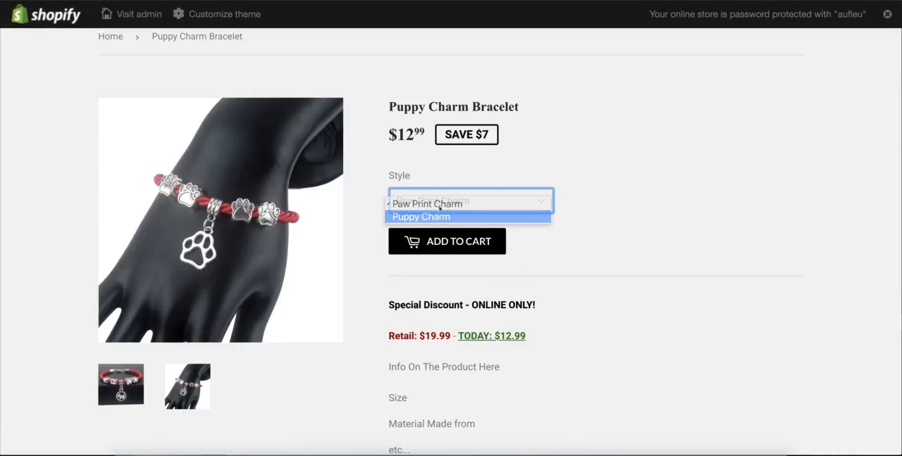
left_click(437, 203)
left_click(426, 191)
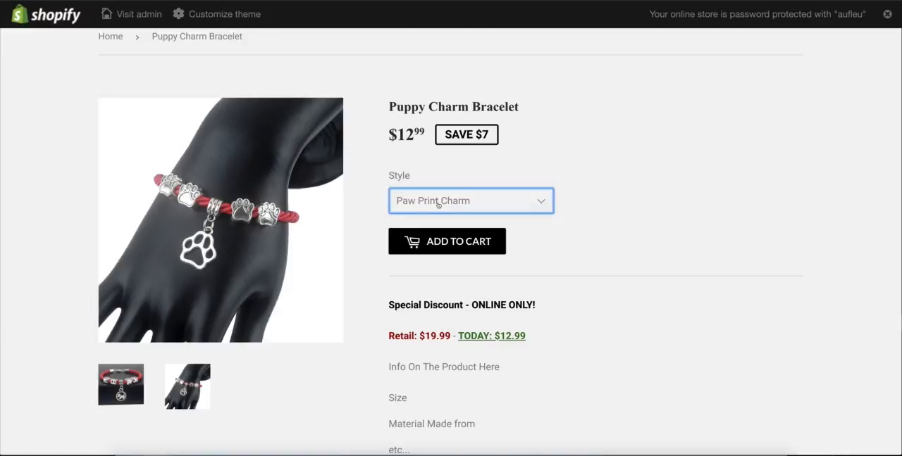
left_click(438, 204)
left_click(436, 217)
left_click(451, 200)
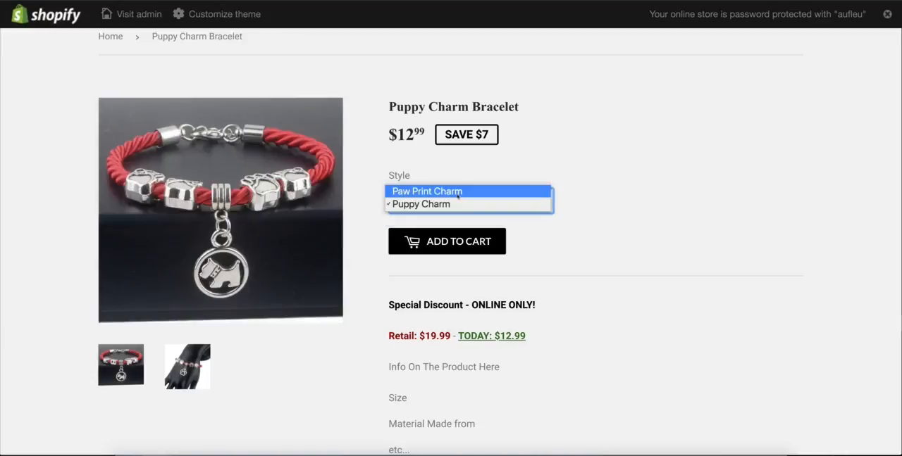
left_click(427, 191)
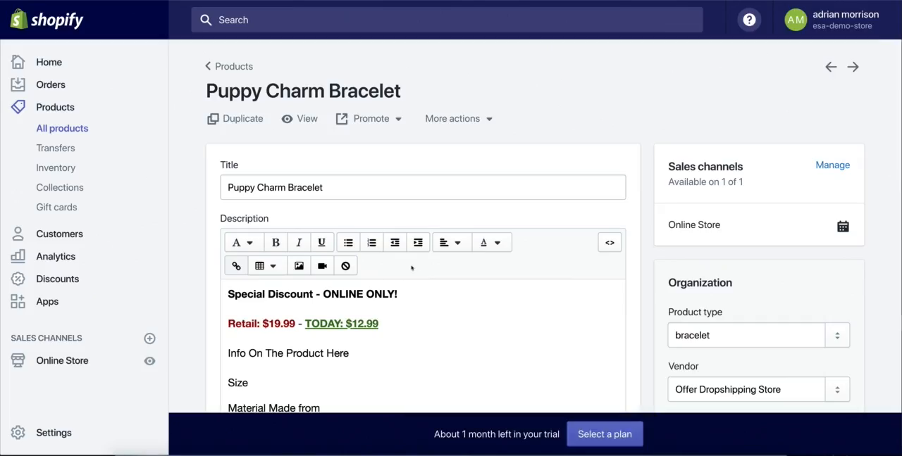
Step: Return to the product in the Shopify admin and review its variants, Organization details and available collections
scroll(648, 167, "down", 8)
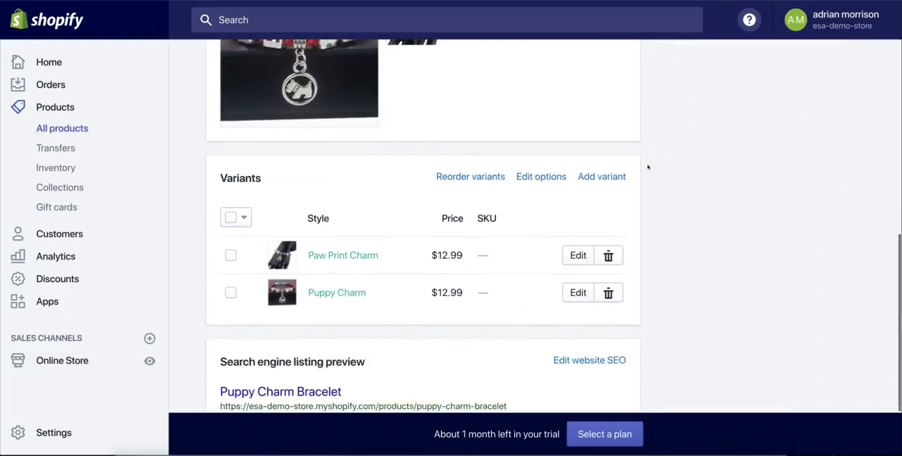
scroll(647, 168, "up", 4)
scroll(647, 167, "up", 3)
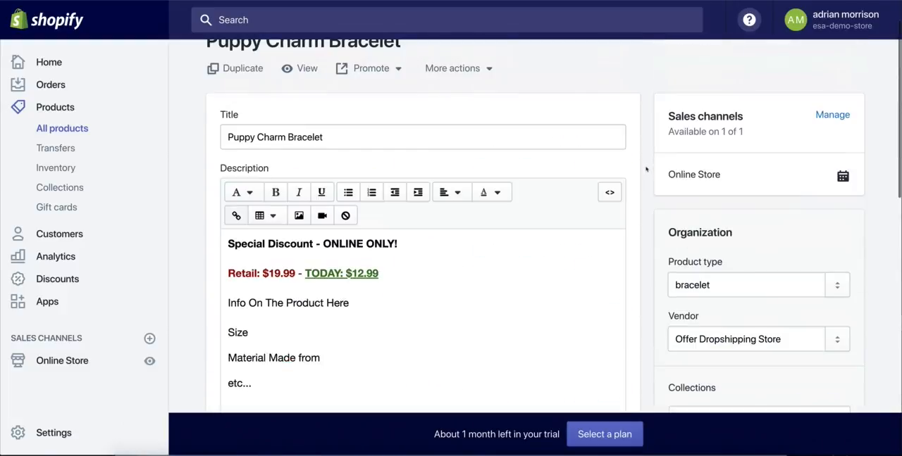
scroll(644, 169, "down", 2)
left_click(697, 268)
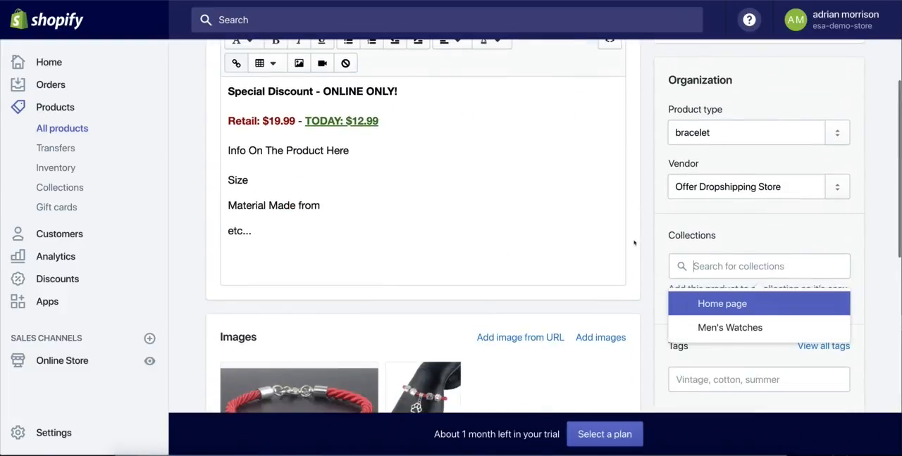
scroll(644, 240, "up", 2)
scroll(644, 241, "up", 1)
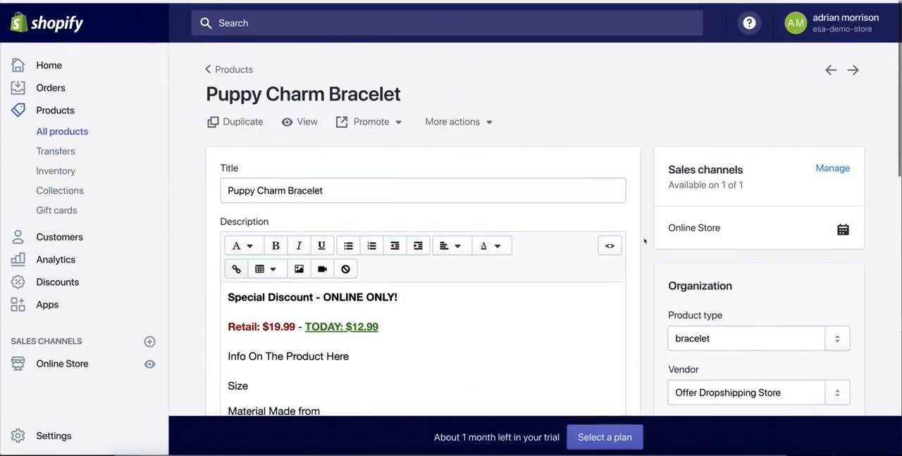
Step: Leave the product page and open the store's collections list
left_click(92, 110)
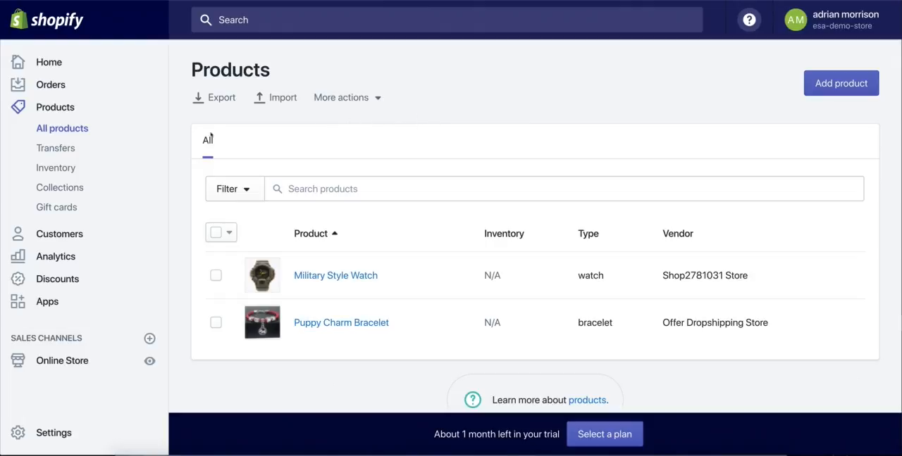
left_click(62, 190)
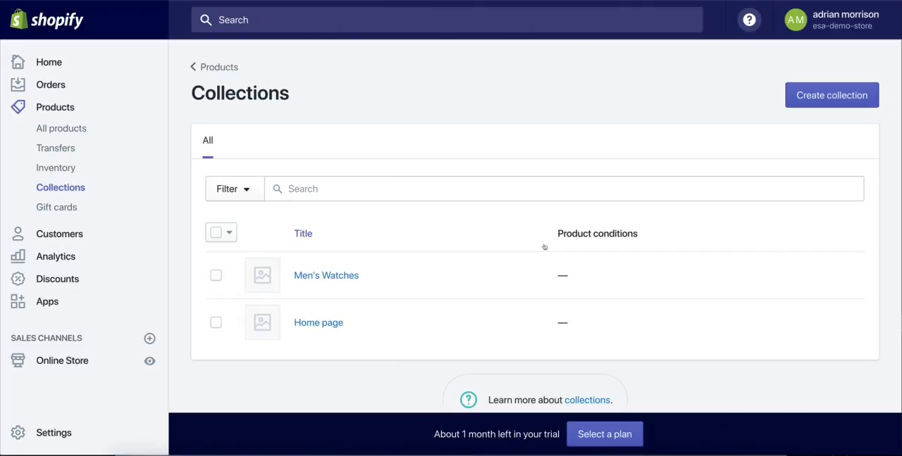
left_click(45, 192)
left_click(65, 110)
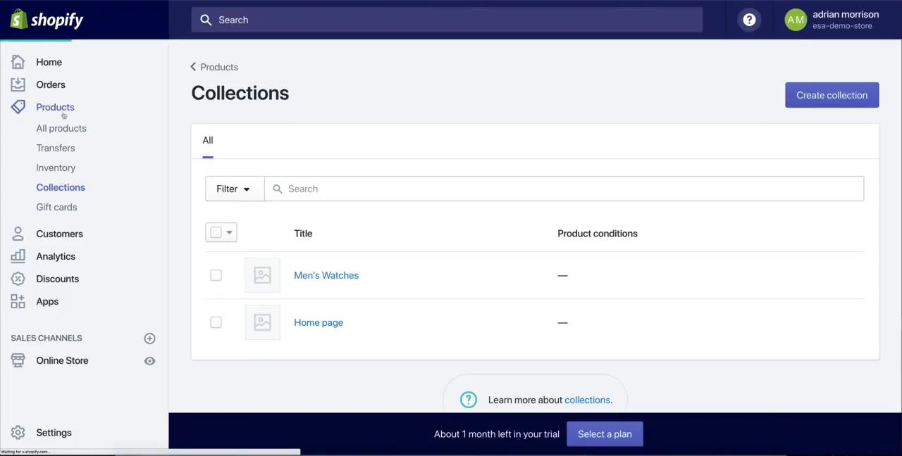
left_click(51, 189)
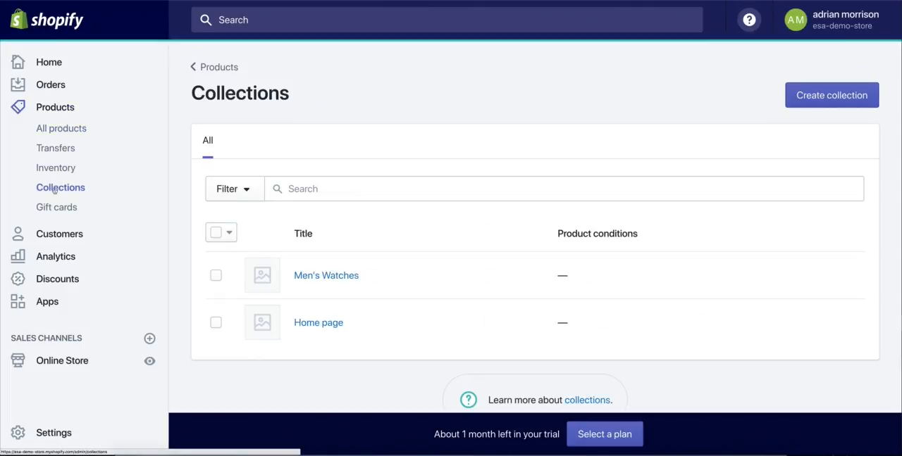
Step: Start a new collection titled "Dog Lovers" and try to save it
left_click(824, 97)
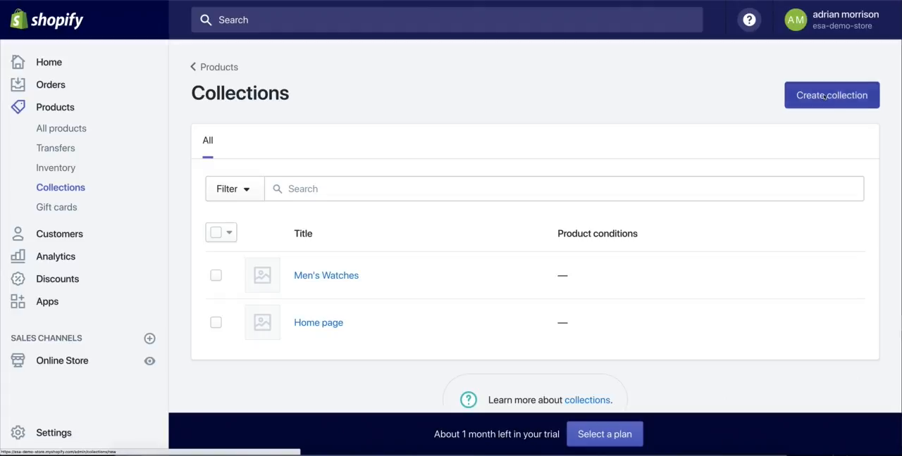
left_click(346, 169)
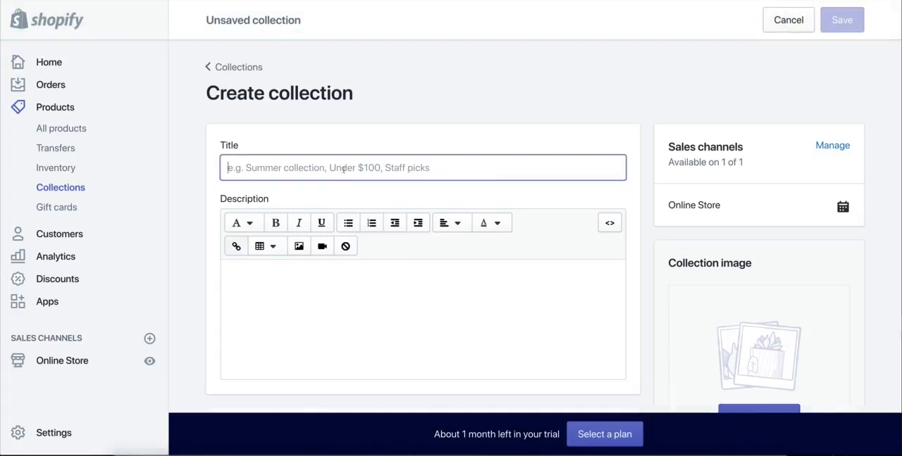
type("Dog Lovers")
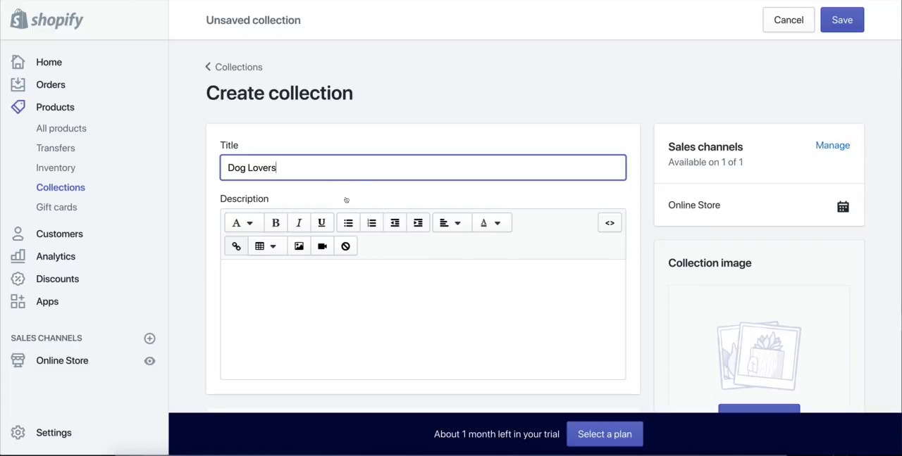
left_click(613, 91)
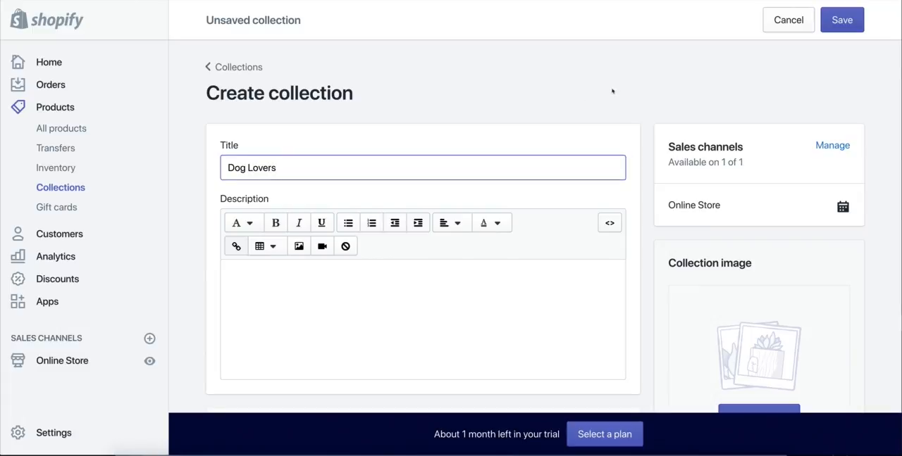
left_click(849, 22)
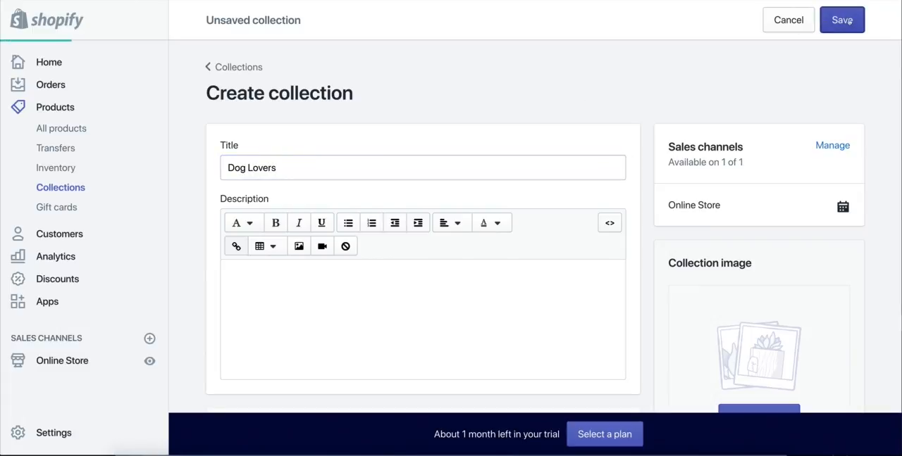
Step: Set the Dog Lovers collection to manually selected products and save it
scroll(308, 190, "down", 2)
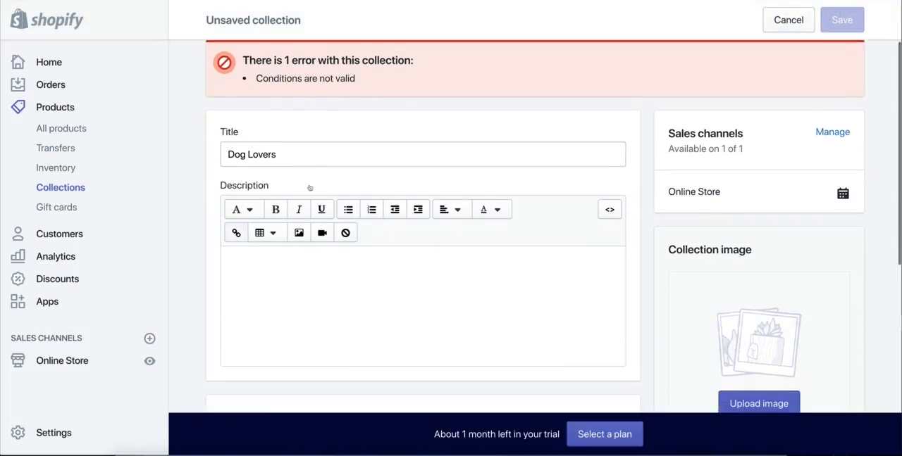
scroll(272, 62, "down", 5)
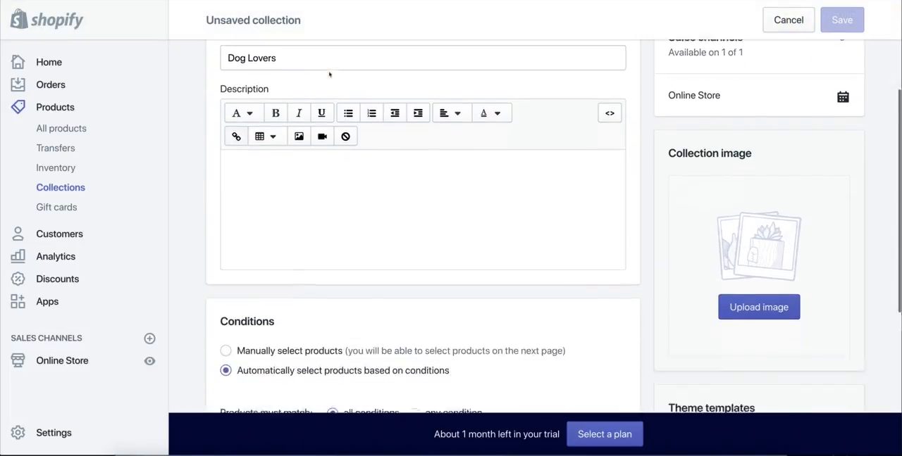
left_click(255, 170)
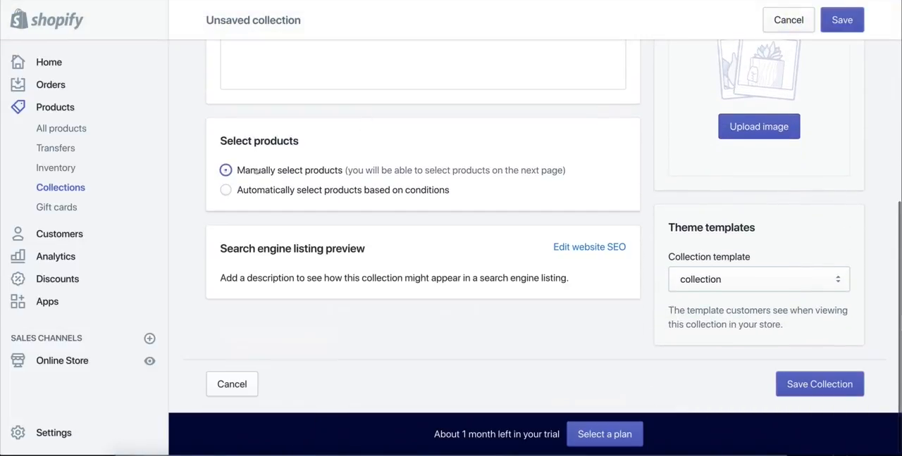
scroll(355, 174, "up", 2)
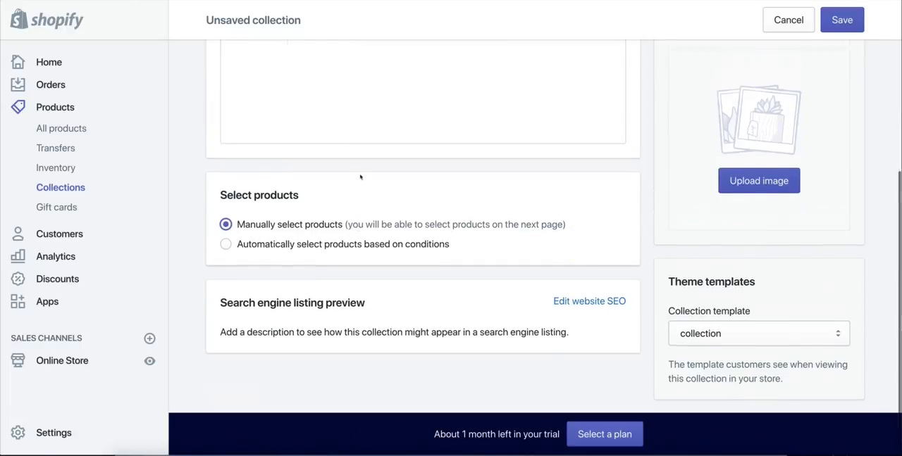
left_click(843, 20)
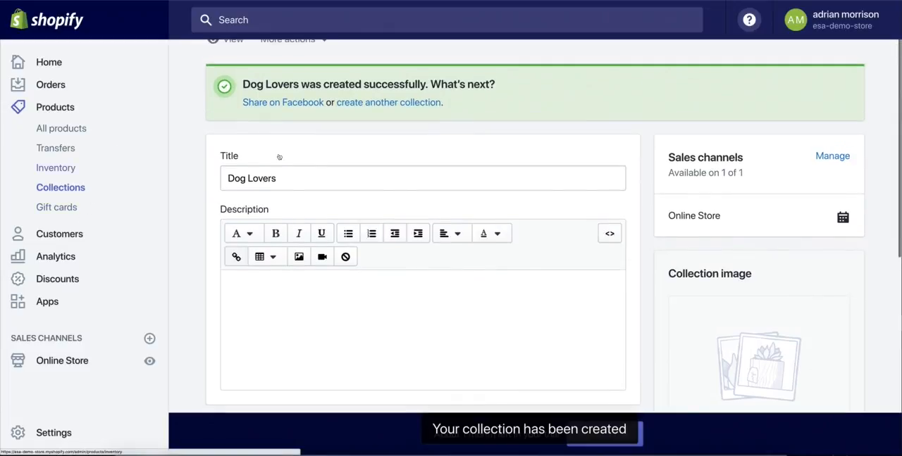
Step: Create and save another collection titled "Cat Lovers" with manually selected products
scroll(385, 131, "up", 1)
left_click(384, 131)
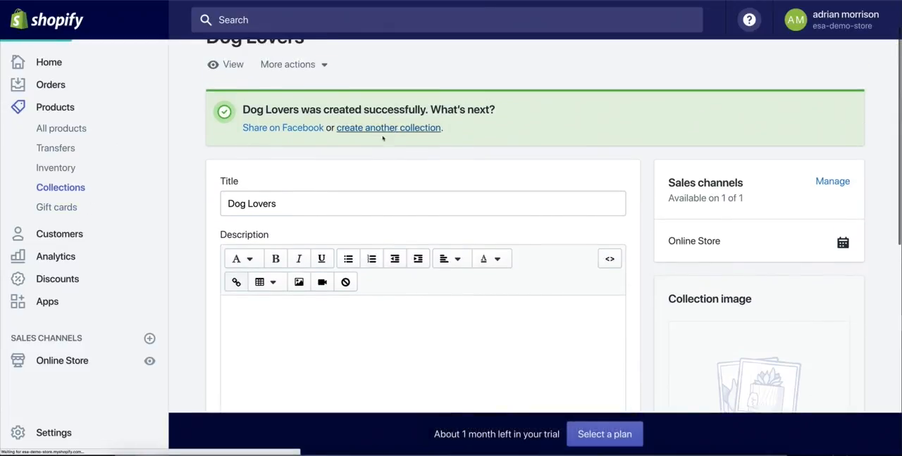
left_click(341, 174)
type("Cat Lovers")
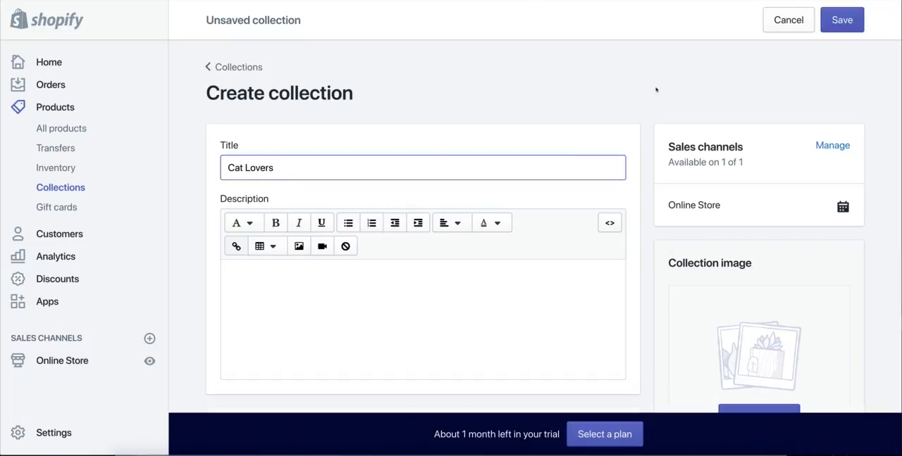
scroll(553, 152, "down", 3)
left_click(282, 262)
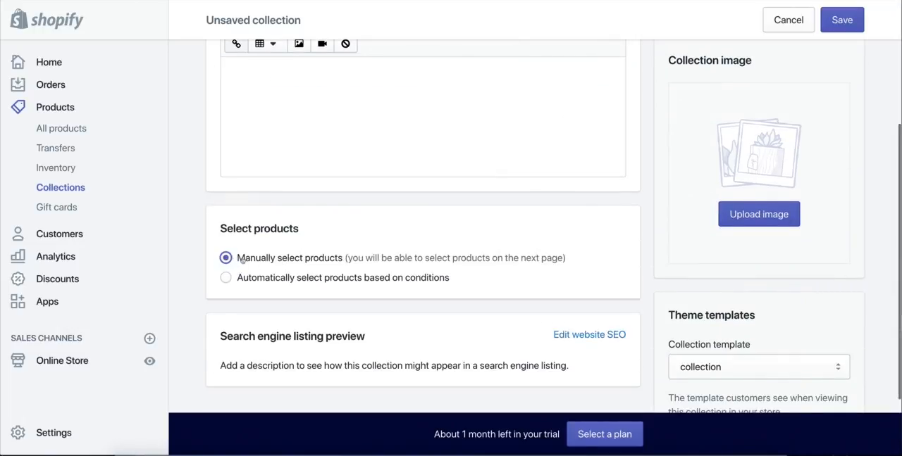
scroll(237, 260, "down", 2)
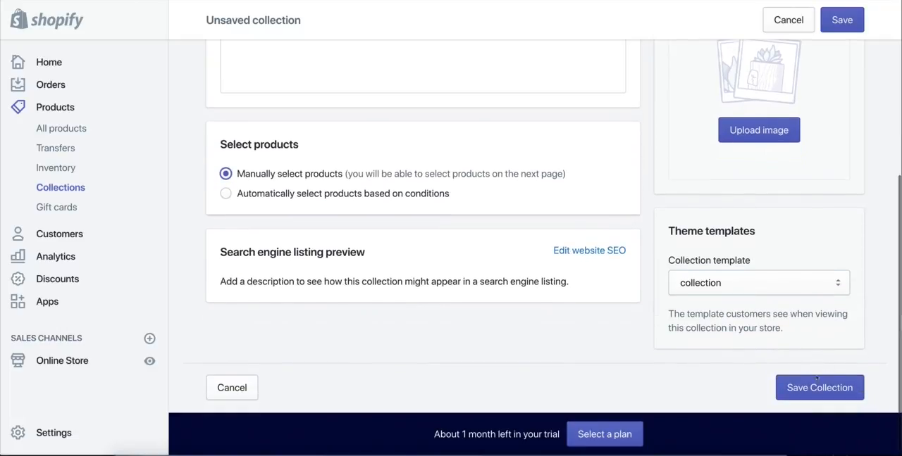
left_click(818, 384)
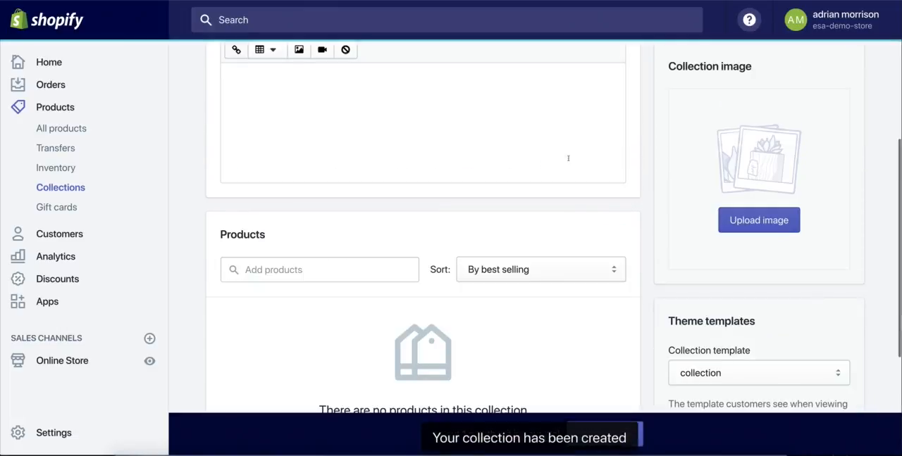
Step: Return to the collections list and start a new collection titled "Cat Lovers Free + Shipping"
left_click(54, 191)
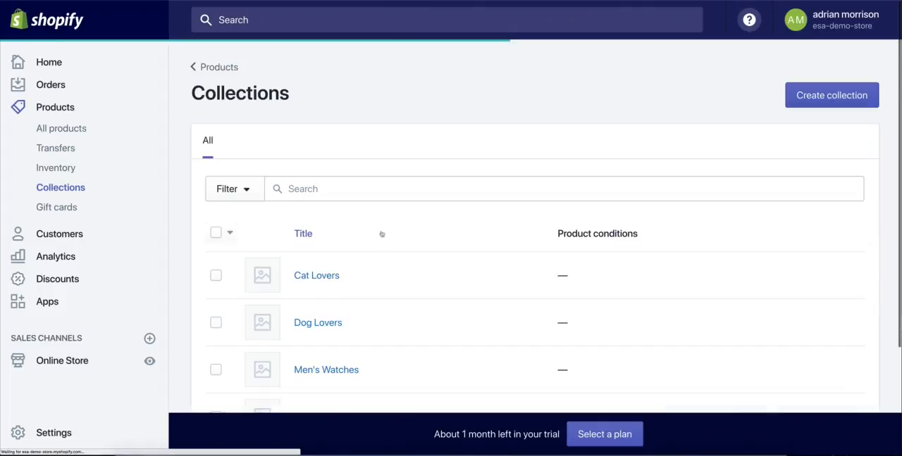
scroll(331, 247, "down", 2)
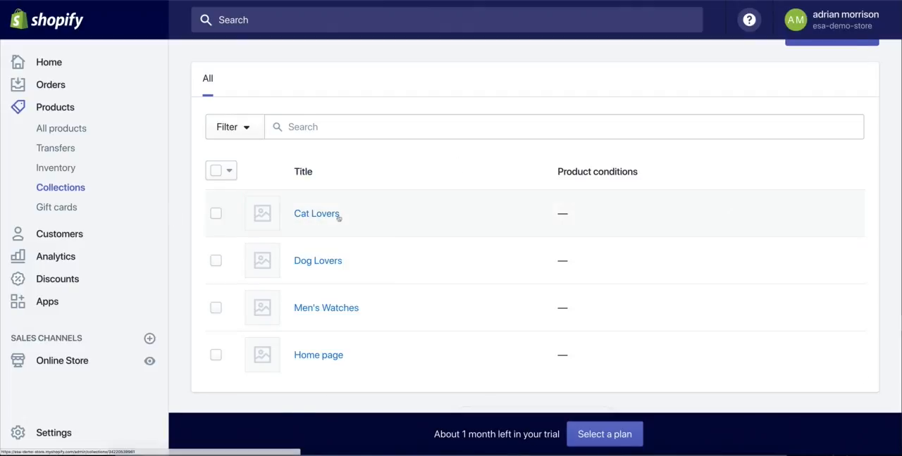
scroll(801, 141, "up", 1)
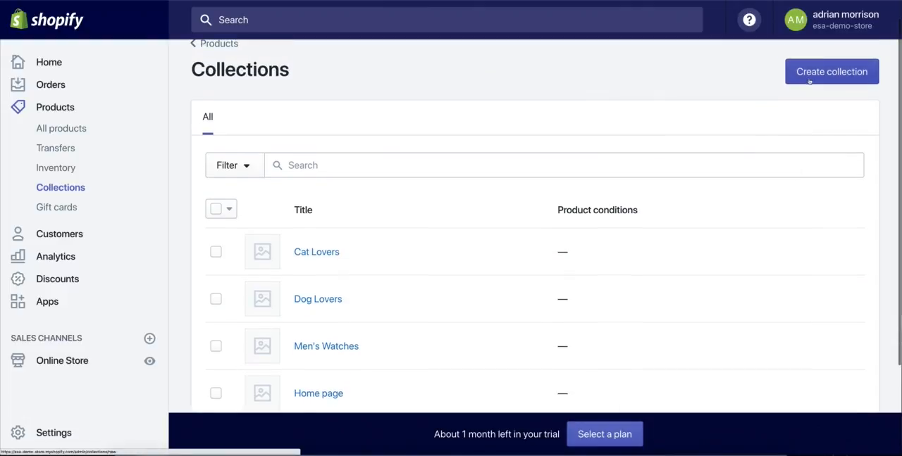
left_click(808, 80)
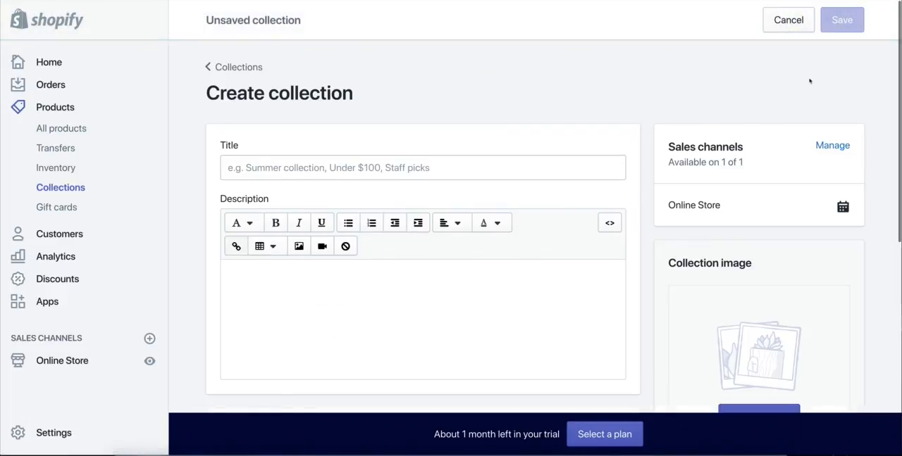
left_click(399, 163)
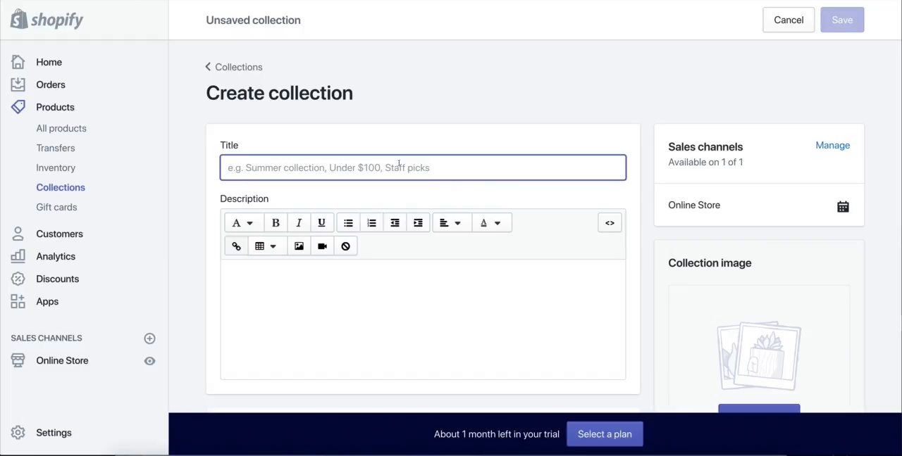
type("Cat Lovers Fre")
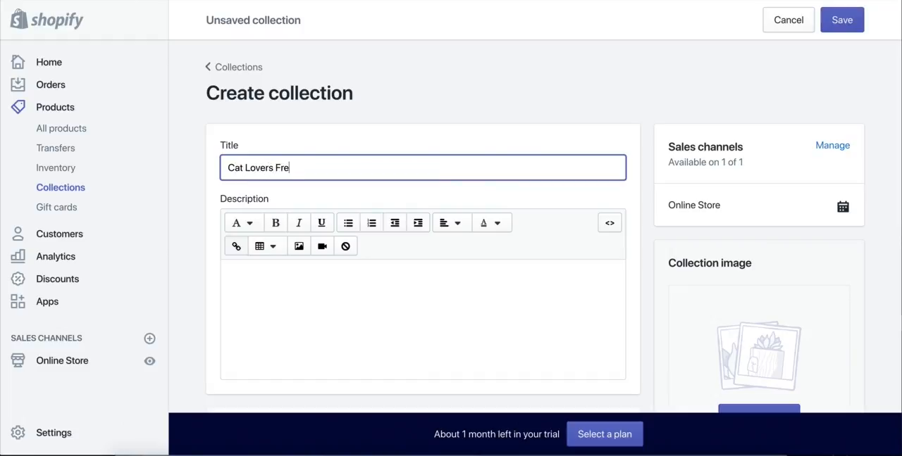
type("e + Shipping")
left_click(545, 62)
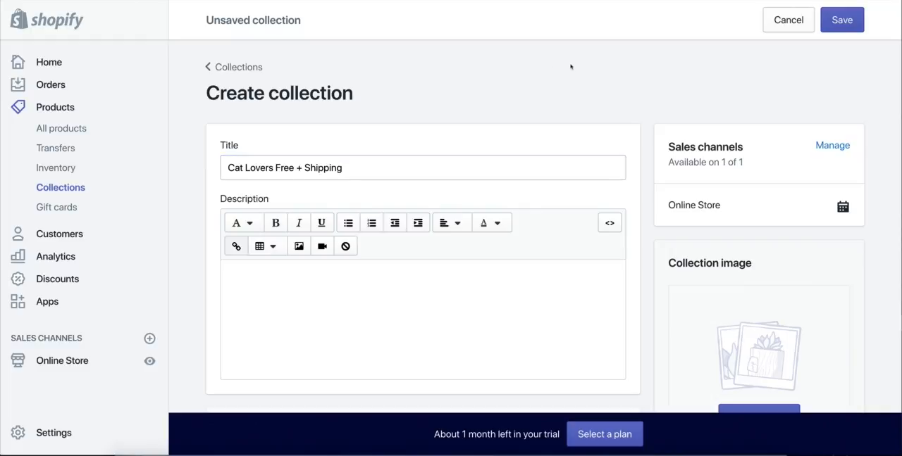
Step: Set the Cat Lovers Free + Shipping collection to manually selected products and save it
scroll(707, 117, "down", 1)
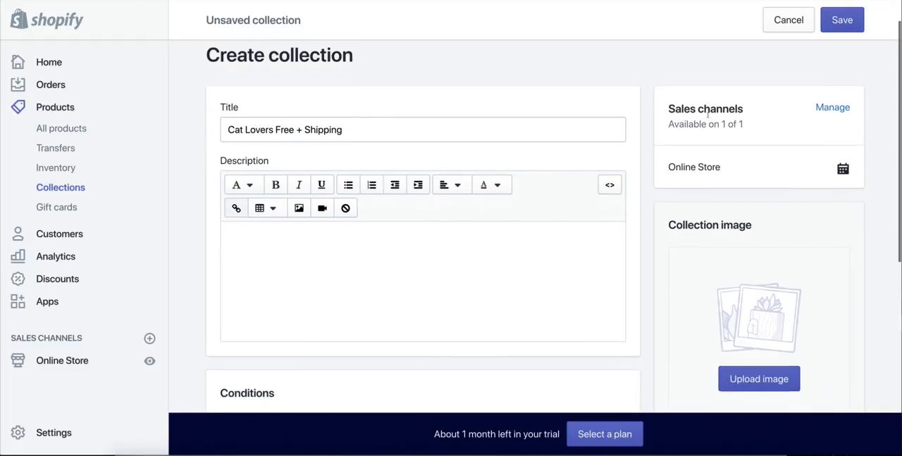
left_click_drag(236, 129, 353, 130)
left_click(354, 130)
scroll(409, 160, "down", 1)
scroll(410, 160, "down", 3)
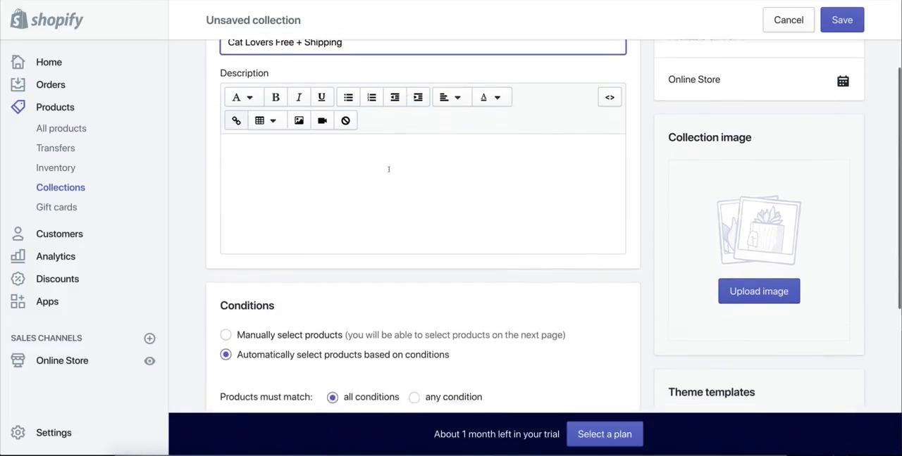
left_click(443, 272)
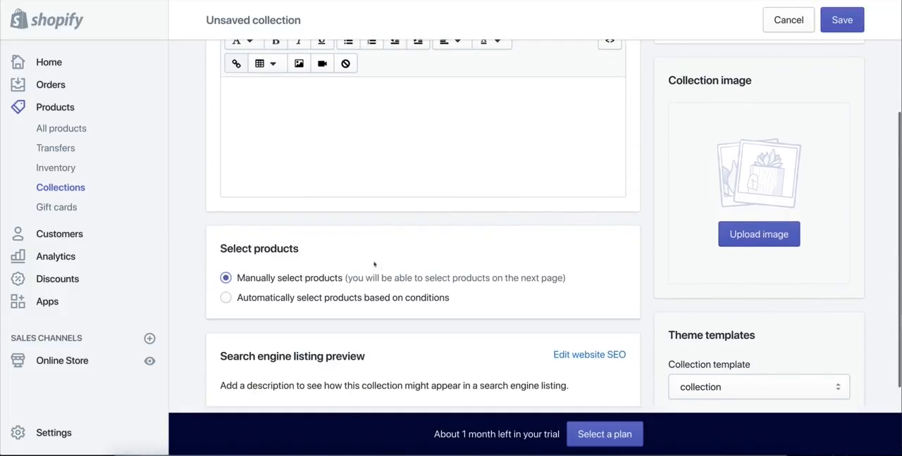
scroll(397, 267, "up", 4)
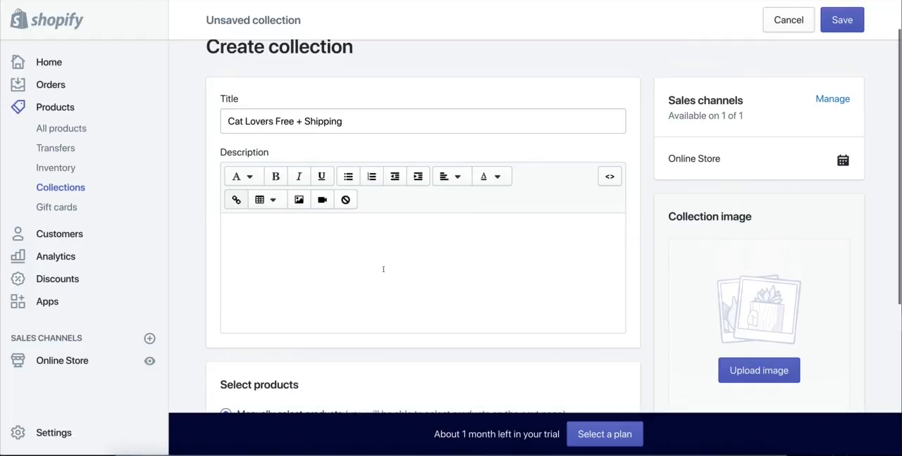
scroll(202, 274, "down", 1)
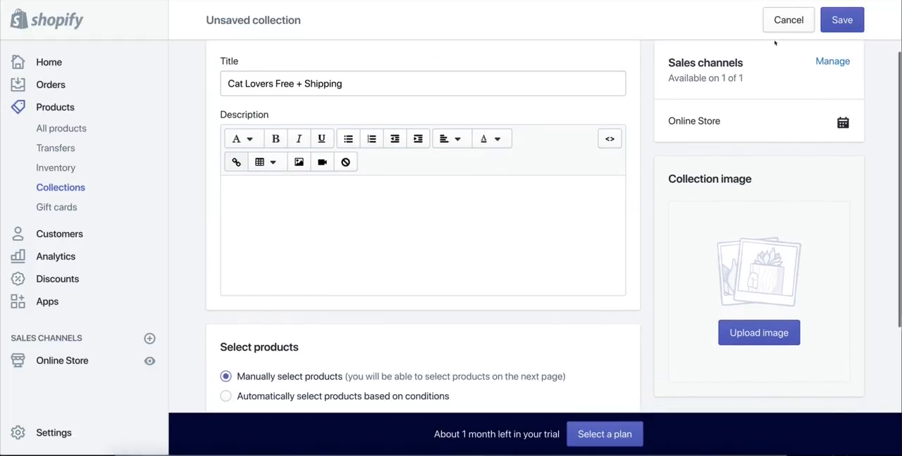
left_click(855, 27)
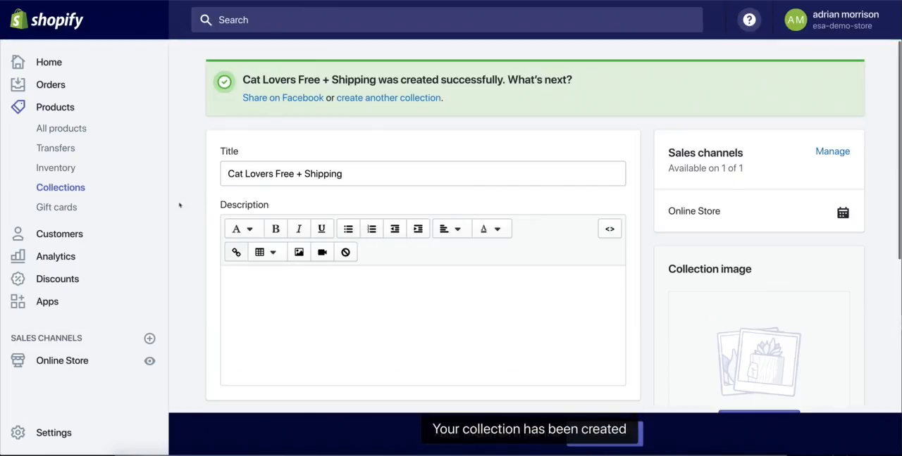
Step: Create and save another collection titled "Dog Lovers - Free + Shipping" with manually selected products
left_click(389, 98)
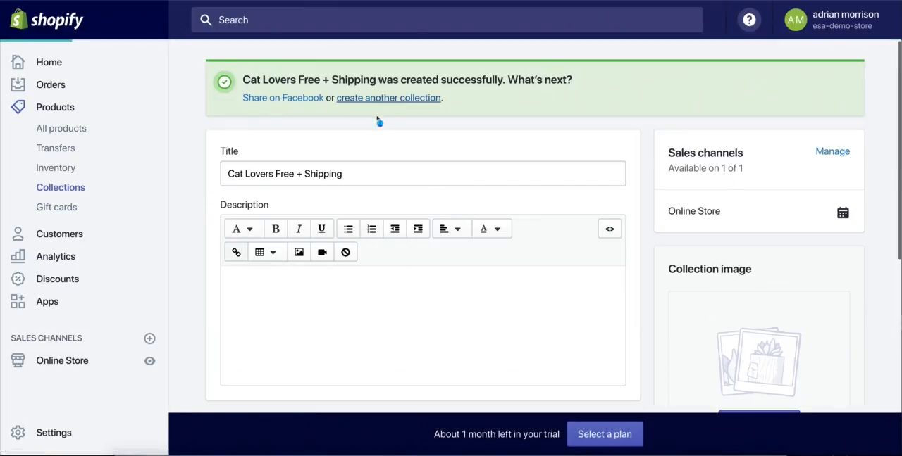
left_click(338, 169)
type("Do")
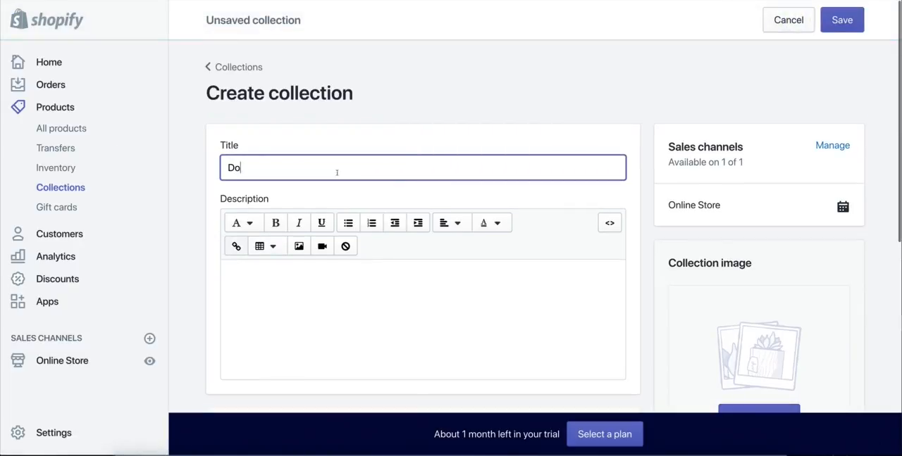
type("g Lovers - Free + Shipping")
left_click(675, 78)
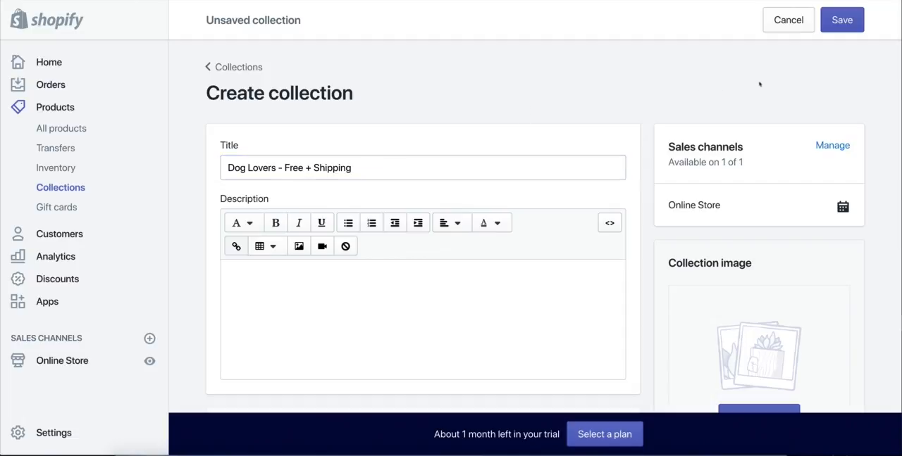
left_click(840, 28)
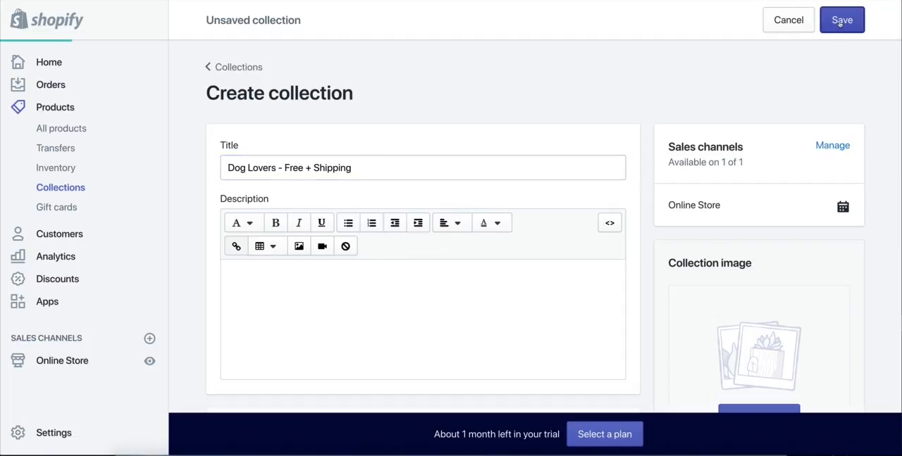
scroll(432, 158, "down", 3)
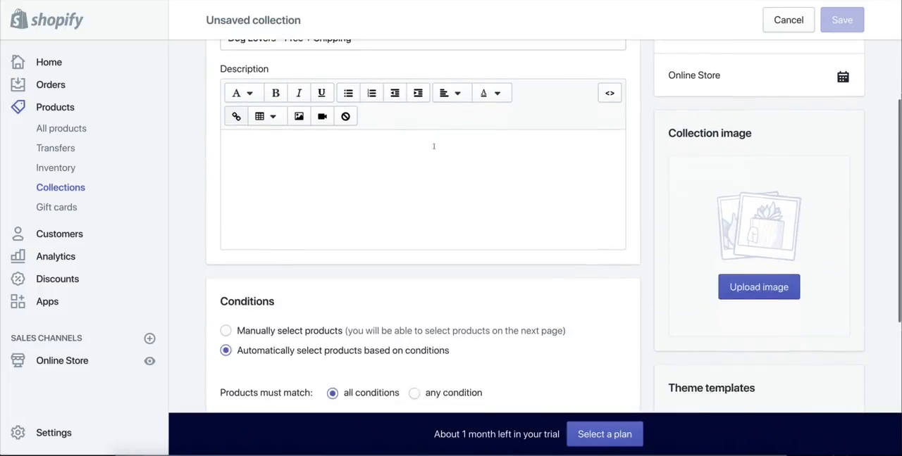
left_click(251, 322)
left_click(846, 20)
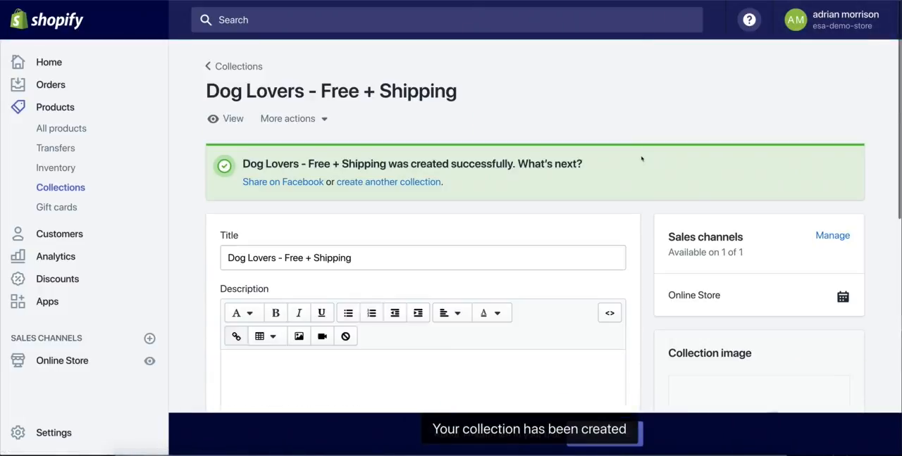
Step: Open the Dog Lovers - Free + Shipping collection from the collections list and review its title and settings
scroll(645, 161, "down", 4)
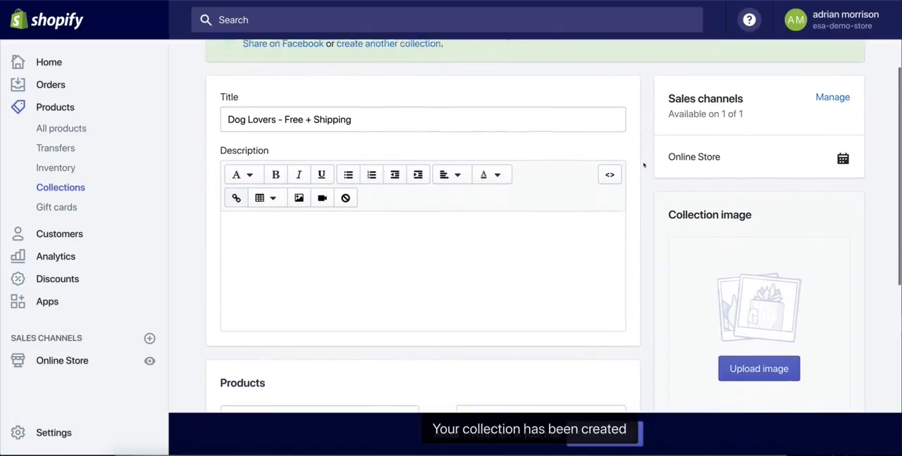
scroll(643, 167, "down", 1)
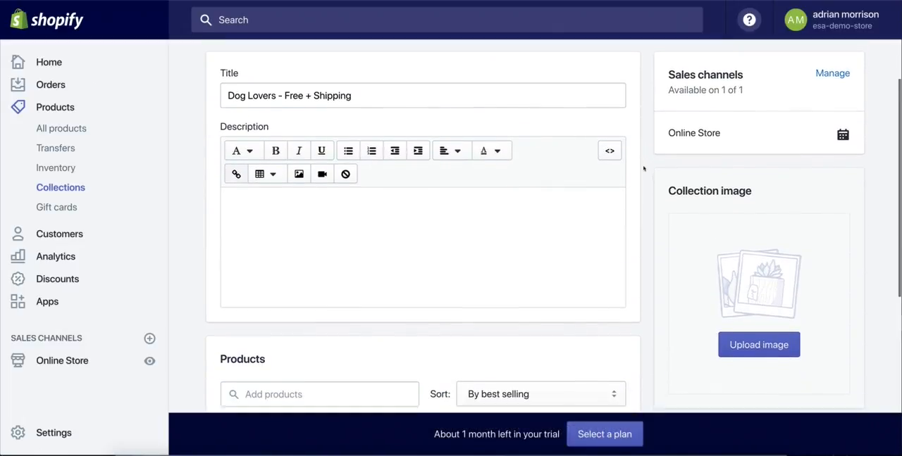
left_click(46, 187)
scroll(358, 245, "down", 4)
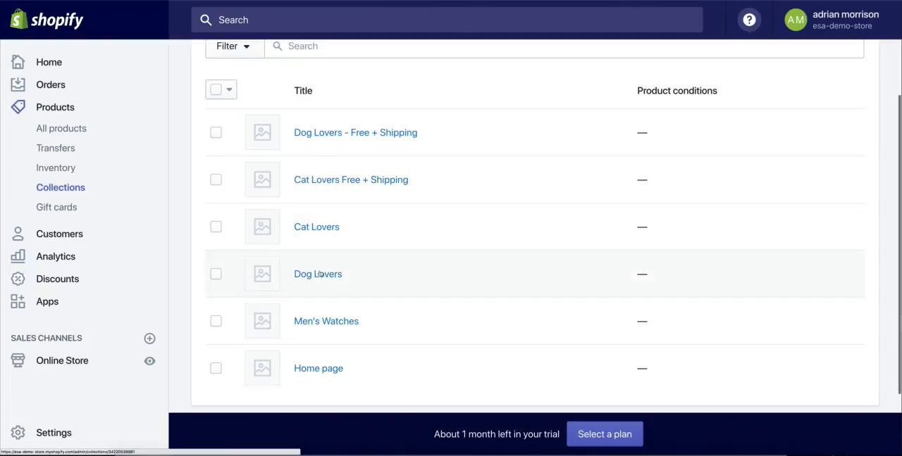
left_click(364, 133)
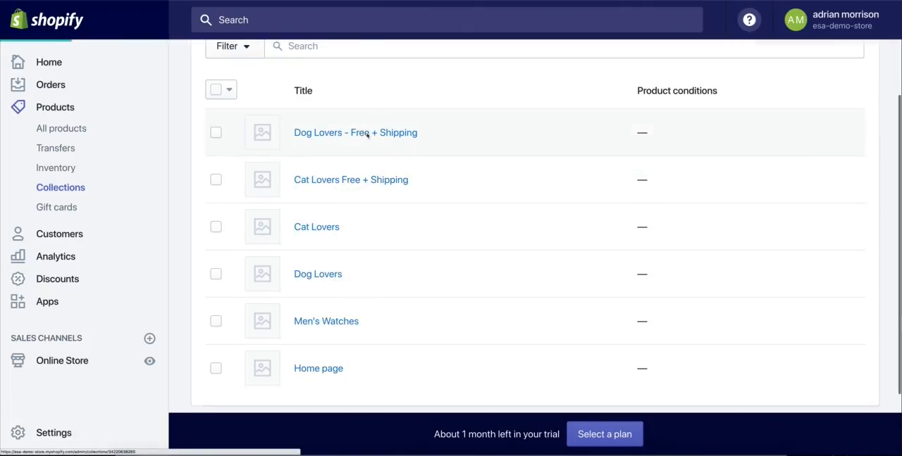
scroll(648, 131, "down", 1)
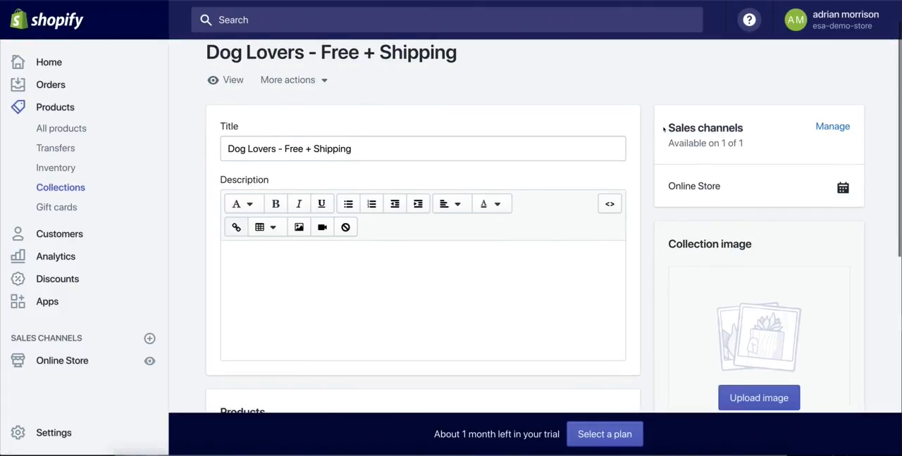
scroll(650, 182, "down", 1)
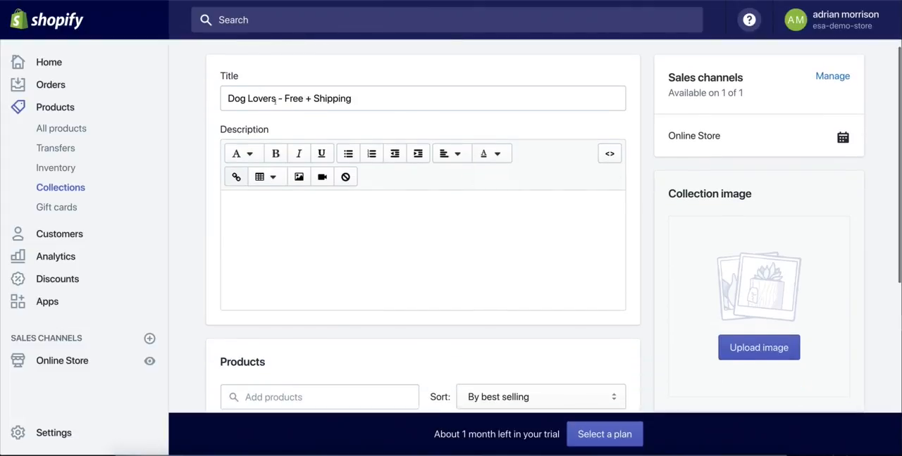
mouse_move(276, 100)
left_mouse_down()
mouse_move(356, 100)
mouse_move(275, 99)
mouse_move(284, 99)
left_mouse_up()
left_click(364, 101)
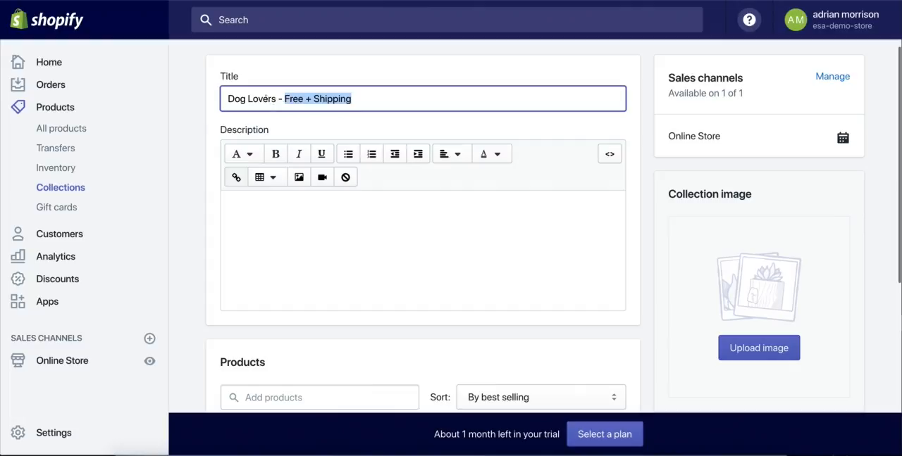
left_click(194, 112)
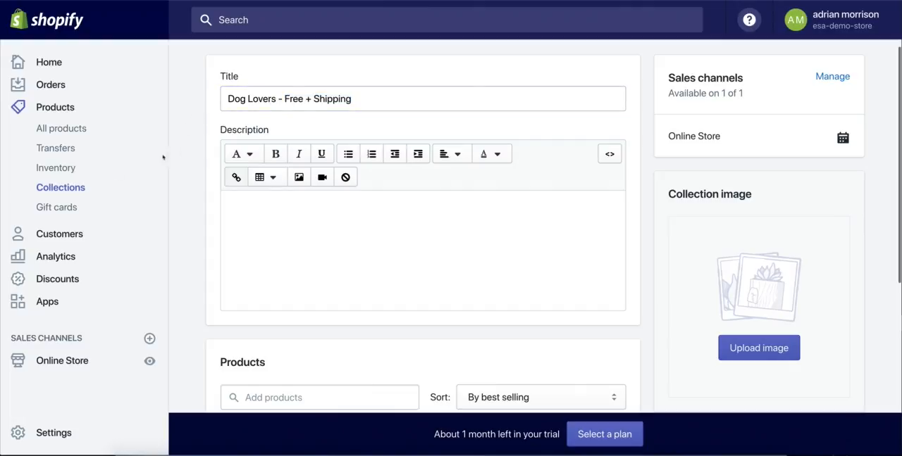
Step: Return to the collections list and compare the Dog Lovers - Free + Shipping and Dog Lovers entries
left_click(61, 187)
scroll(352, 219, "down", 1)
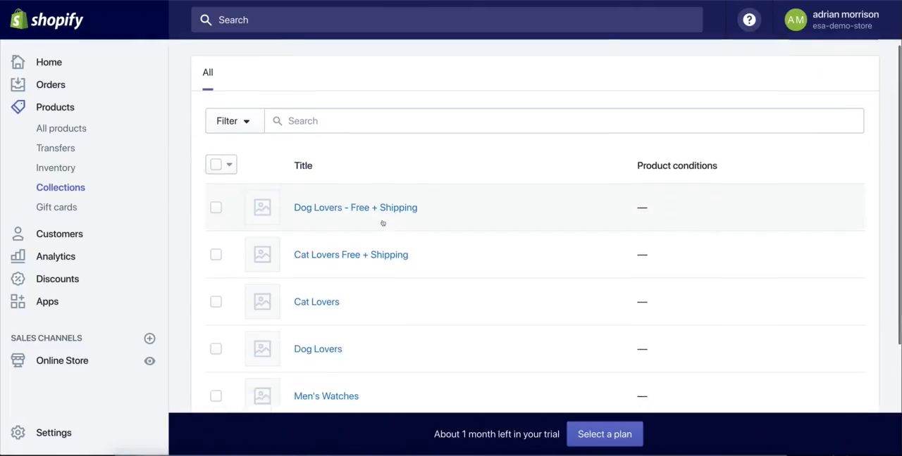
left_click_drag(462, 204, 292, 202)
scroll(544, 284, "down", 1)
left_click_drag(361, 284, 295, 270)
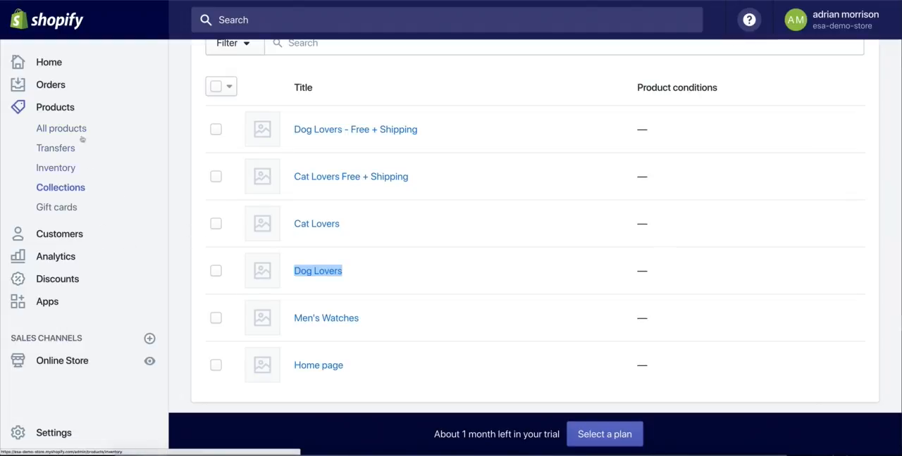
left_click(183, 222)
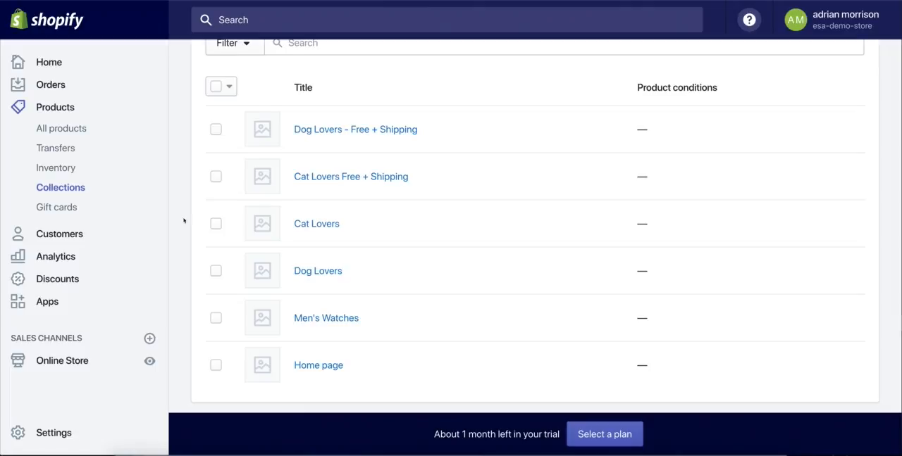
Step: Open the Dog Lovers collection and add the Puppy Charm Bracelet product to it
left_click(327, 275)
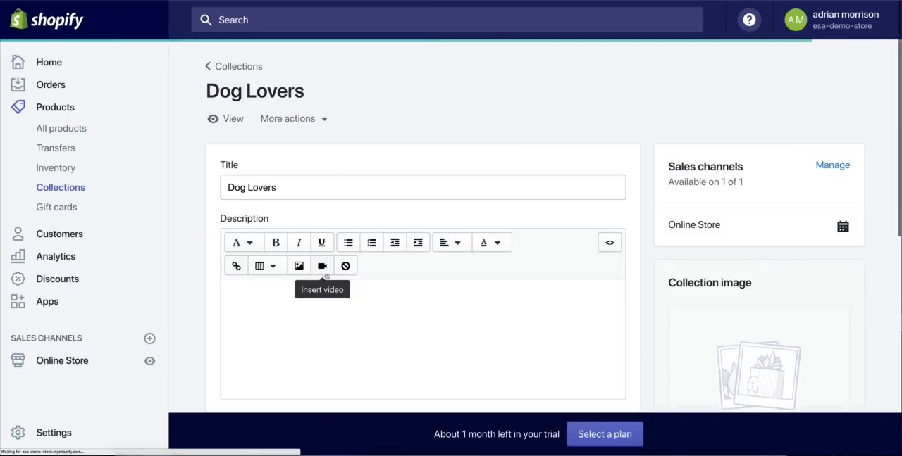
scroll(596, 235, "down", 5)
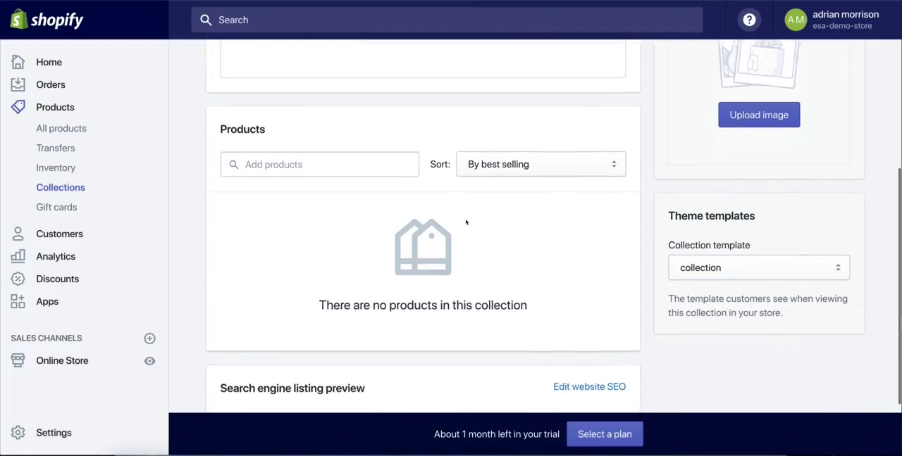
left_click(271, 153)
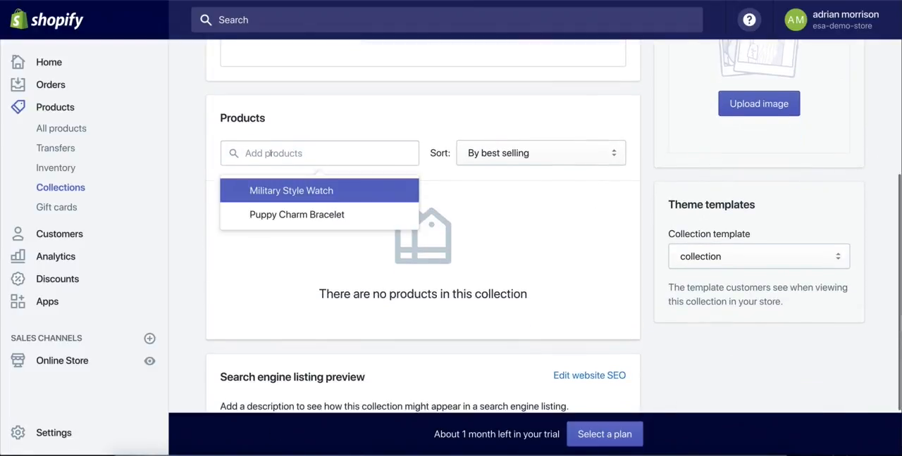
left_click(275, 216)
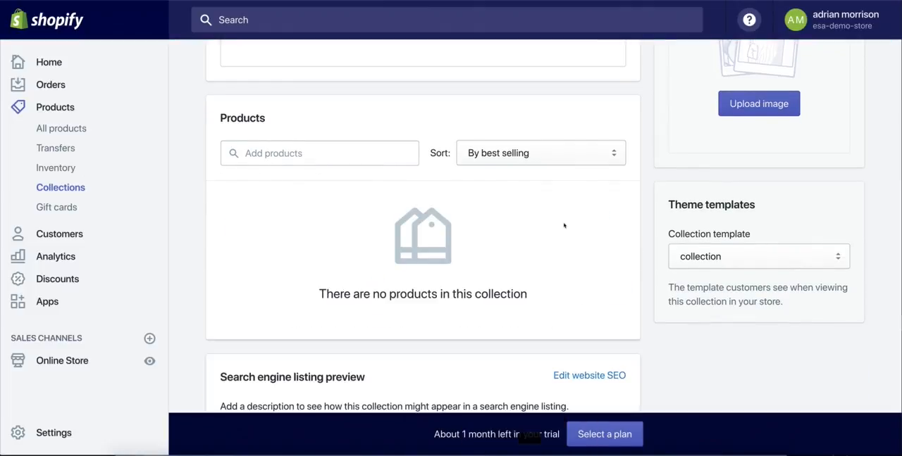
left_click(346, 155)
left_click(301, 215)
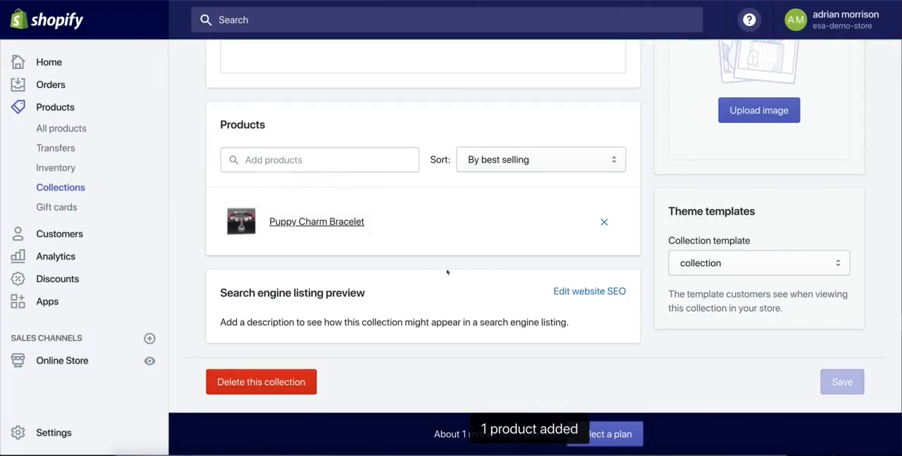
Step: Examine the sort options for the Dog Lovers collection's products, keeping By best selling
left_click(509, 158)
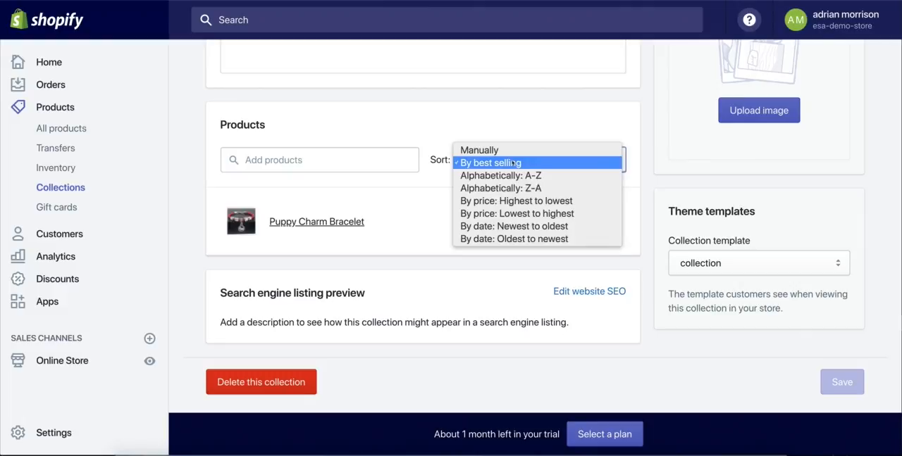
left_click(640, 180)
left_click(507, 161)
left_click(505, 164)
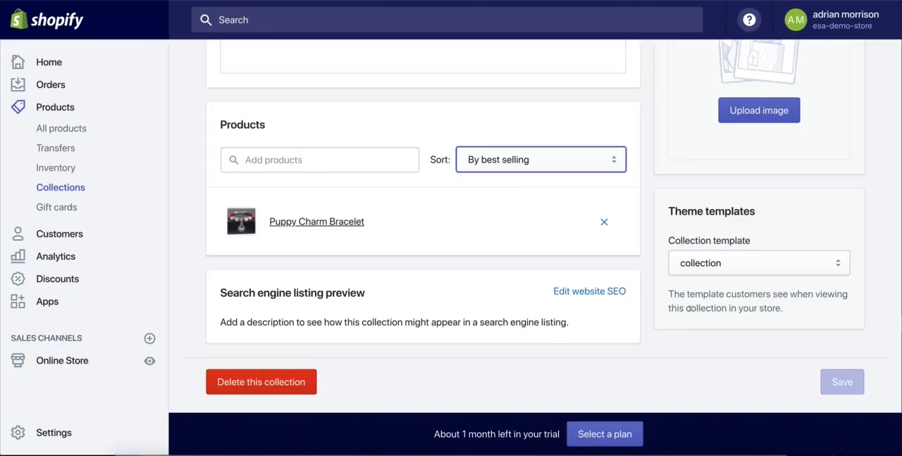
Step: View the Dog Lovers collection in the online storefront and check its product listing and sort options
scroll(646, 289, "up", 10)
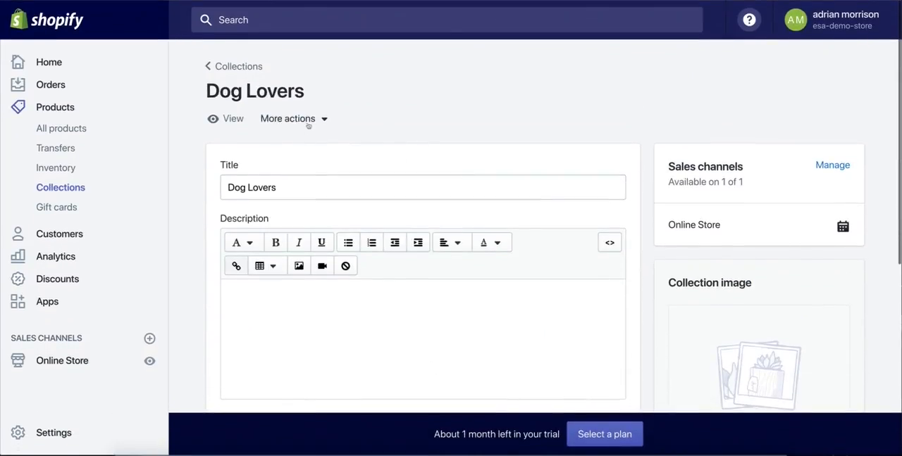
left_click(224, 118)
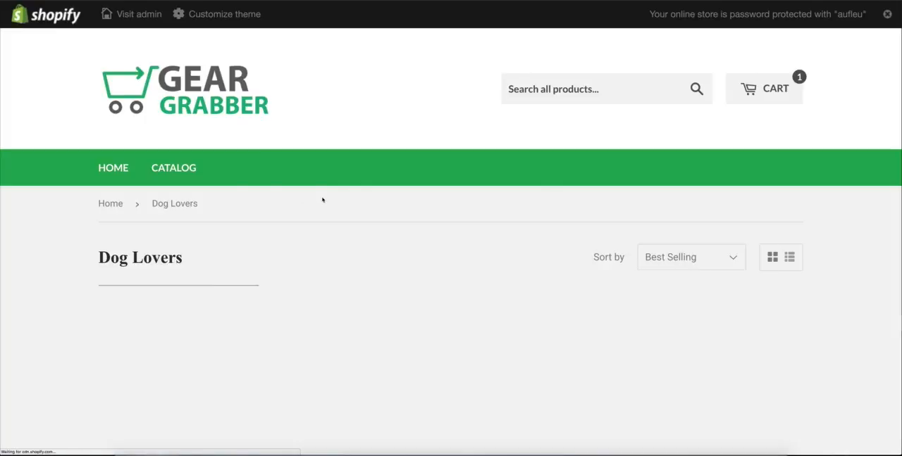
scroll(374, 233, "down", 2)
scroll(188, 243, "down", 2)
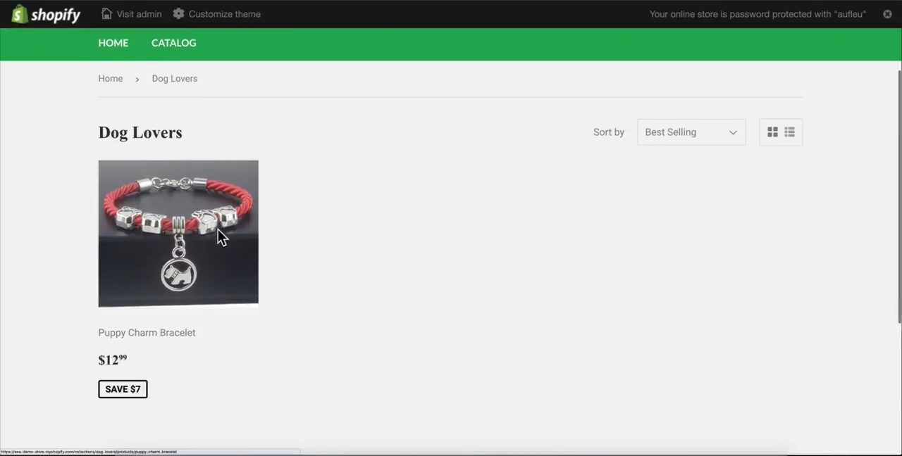
left_click(695, 135)
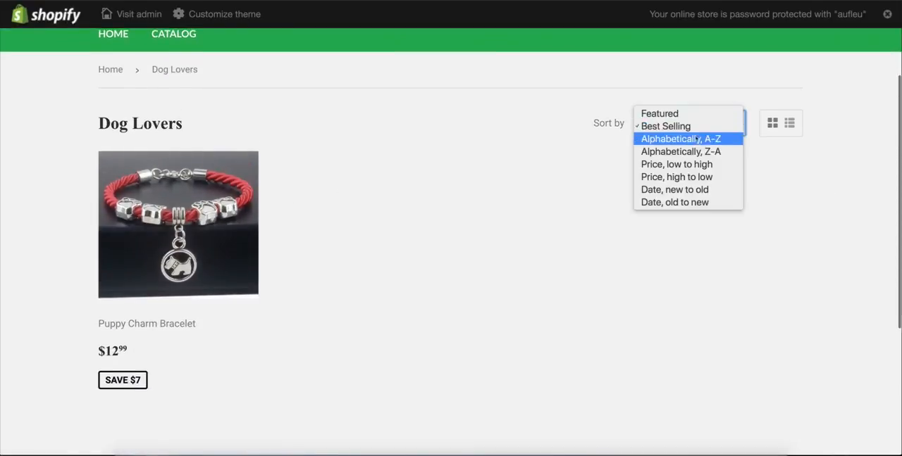
left_click(246, 117)
Step: Open the storefront's catalog page and look over the listed products
scroll(234, 116, "up", 1)
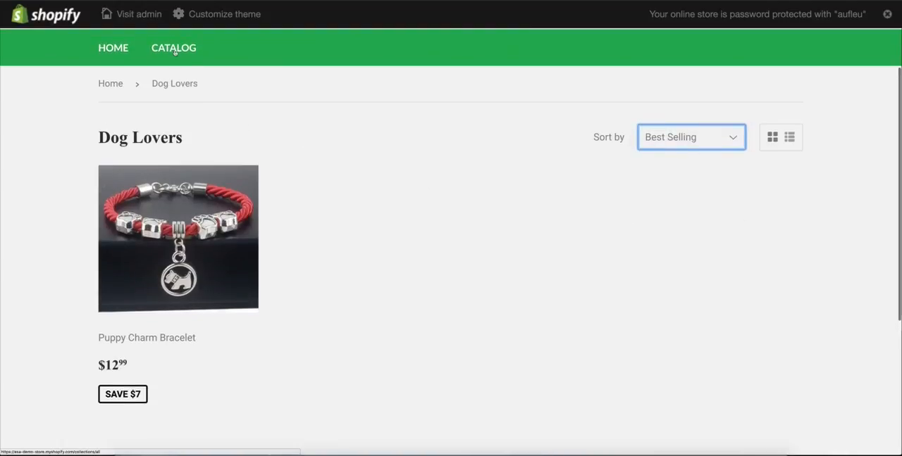
scroll(291, 117, "down", 3)
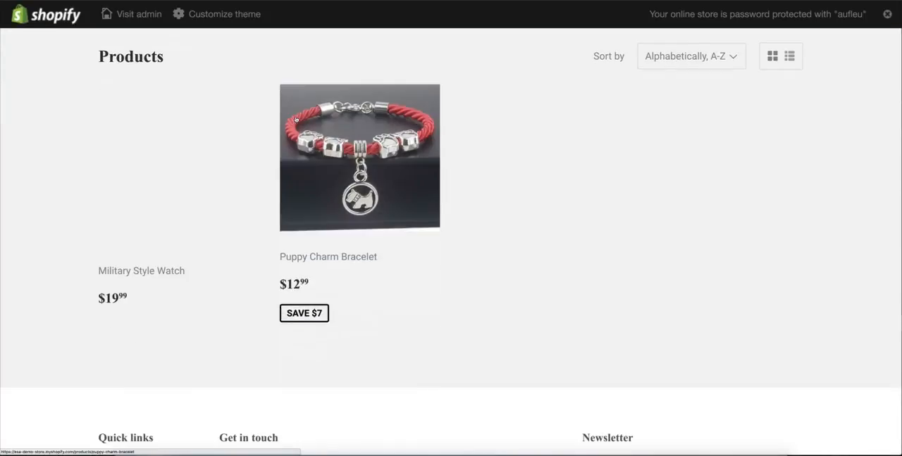
scroll(294, 120, "up", 2)
scroll(281, 129, "down", 1)
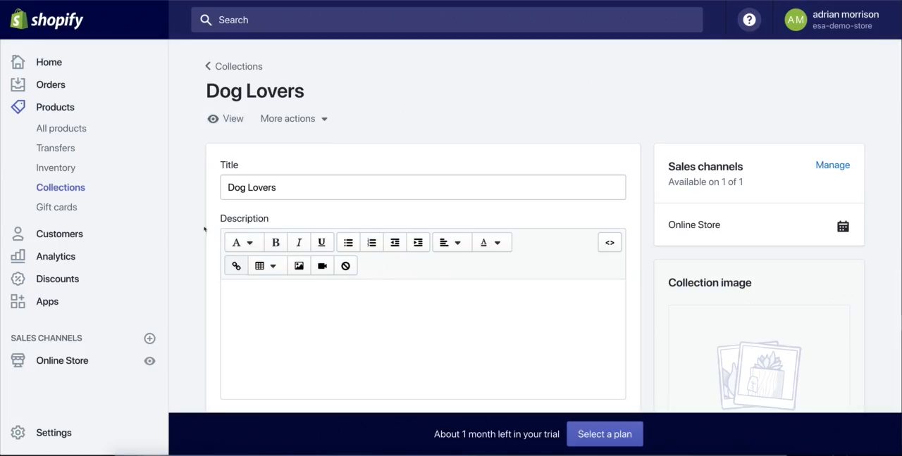
Step: Check the Dog Lovers collection's product section in the store admin and return to the list of all collections
scroll(207, 227, "down", 5)
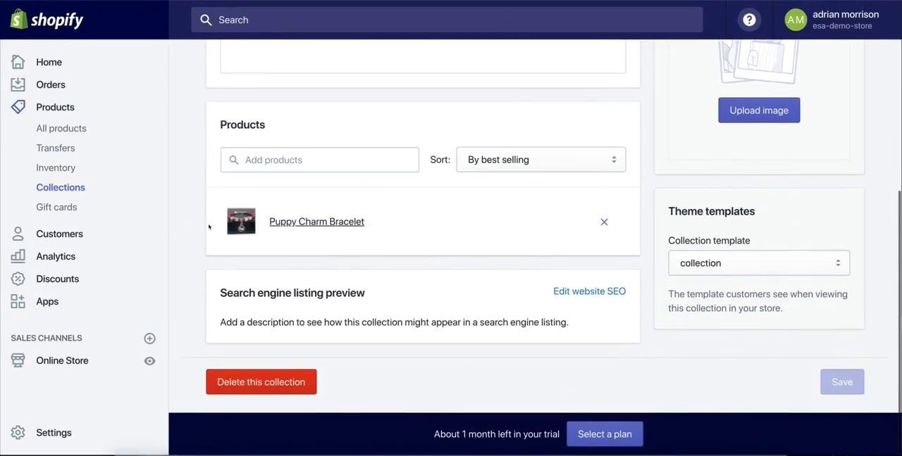
left_click(69, 184)
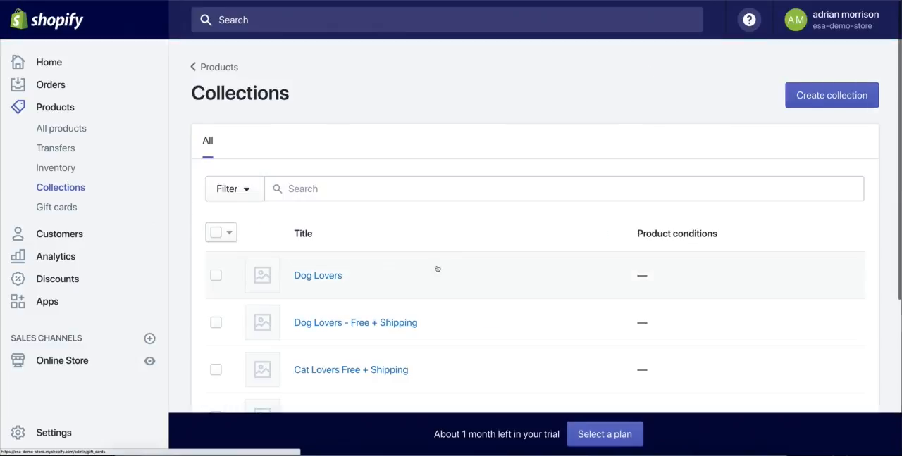
scroll(437, 267, "down", 1)
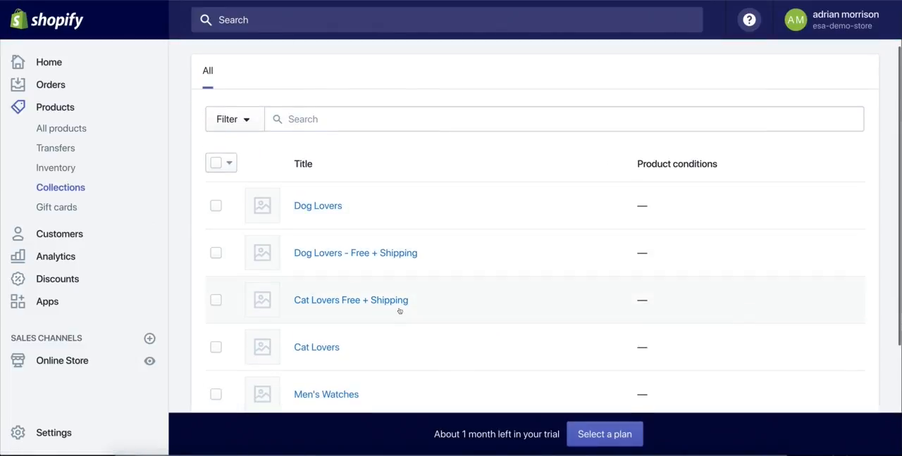
scroll(529, 284, "down", 1)
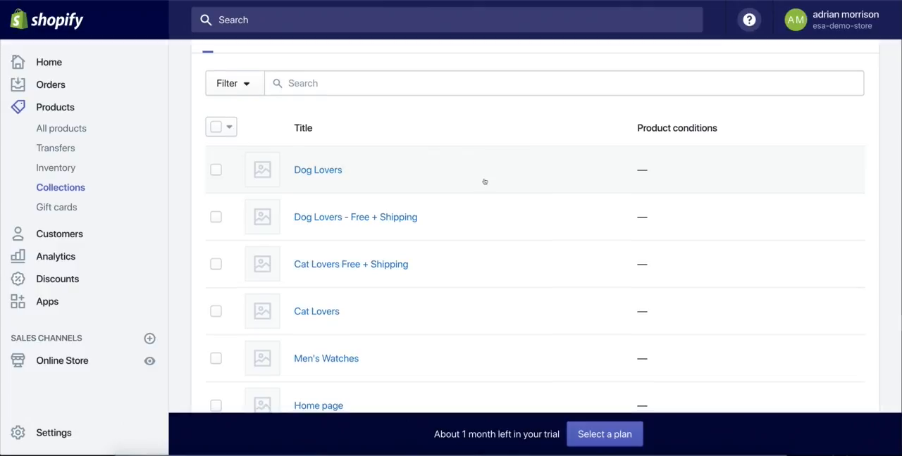
Step: Open the Military Style Watch product and examine its collection assignments and the available collections
scroll(485, 180, "down", 1)
left_click(76, 108)
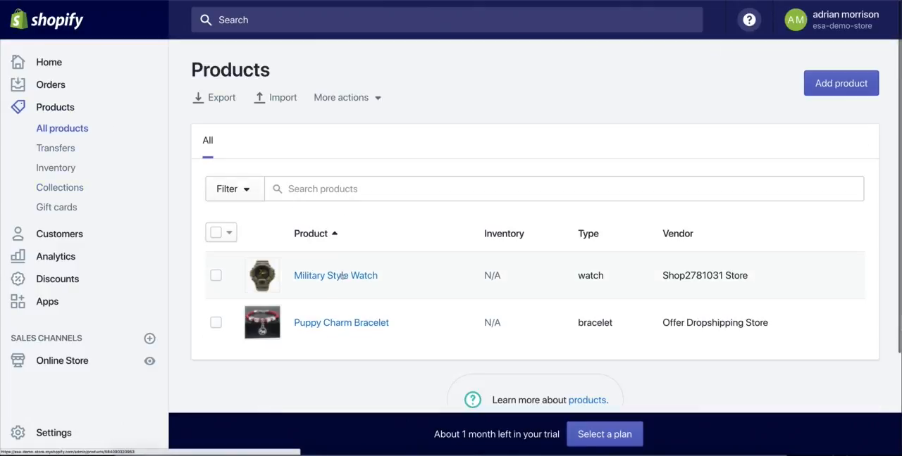
left_click(368, 275)
scroll(664, 282, "down", 3)
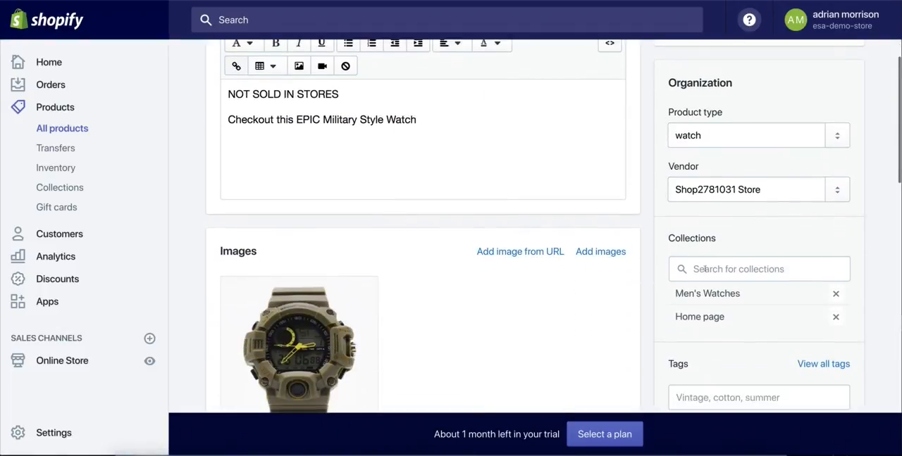
left_click(704, 269)
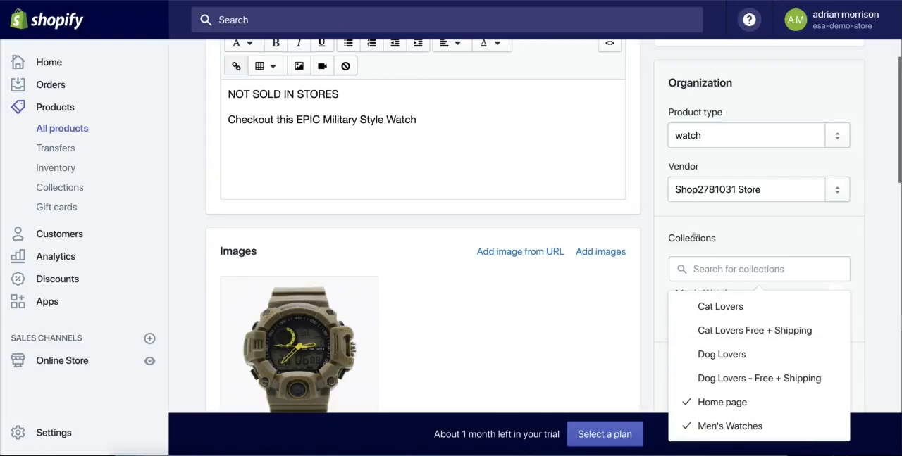
left_click(661, 223)
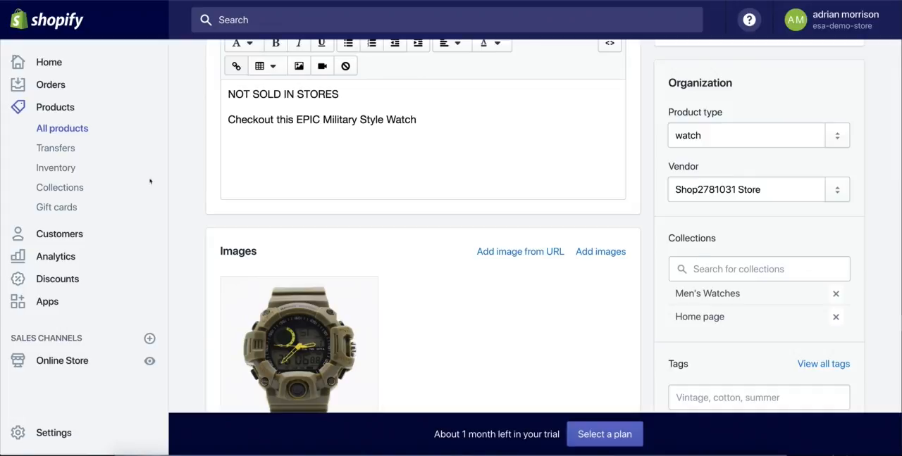
Step: Return to the list of all products and open the store's collections list
left_click(51, 109)
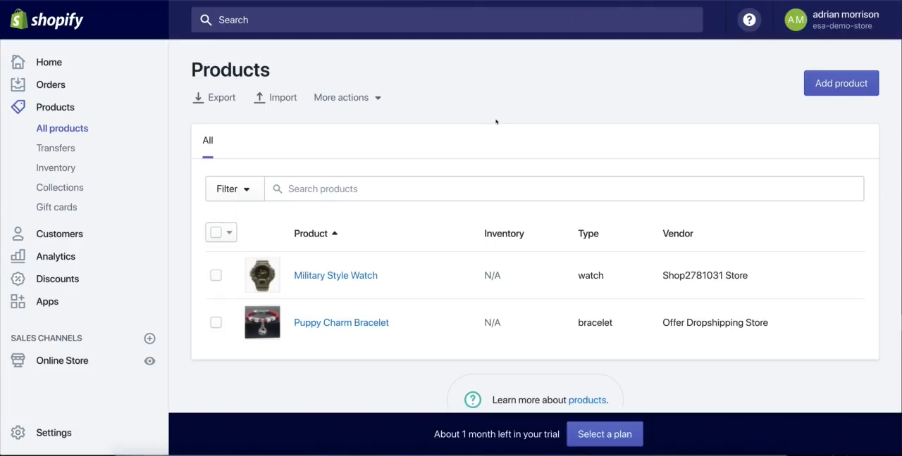
left_click(71, 130)
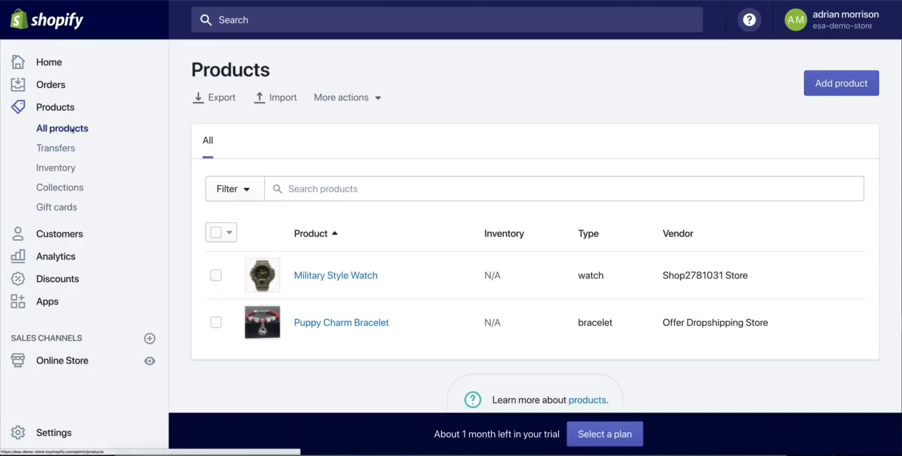
left_click(75, 188)
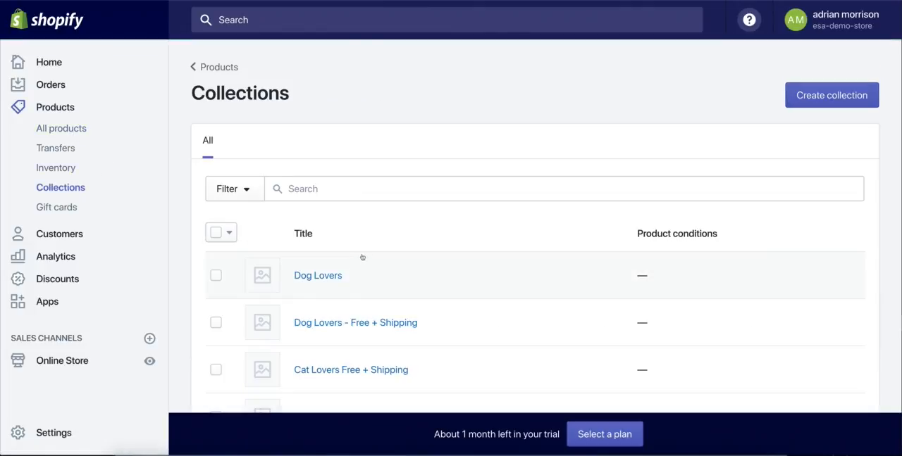